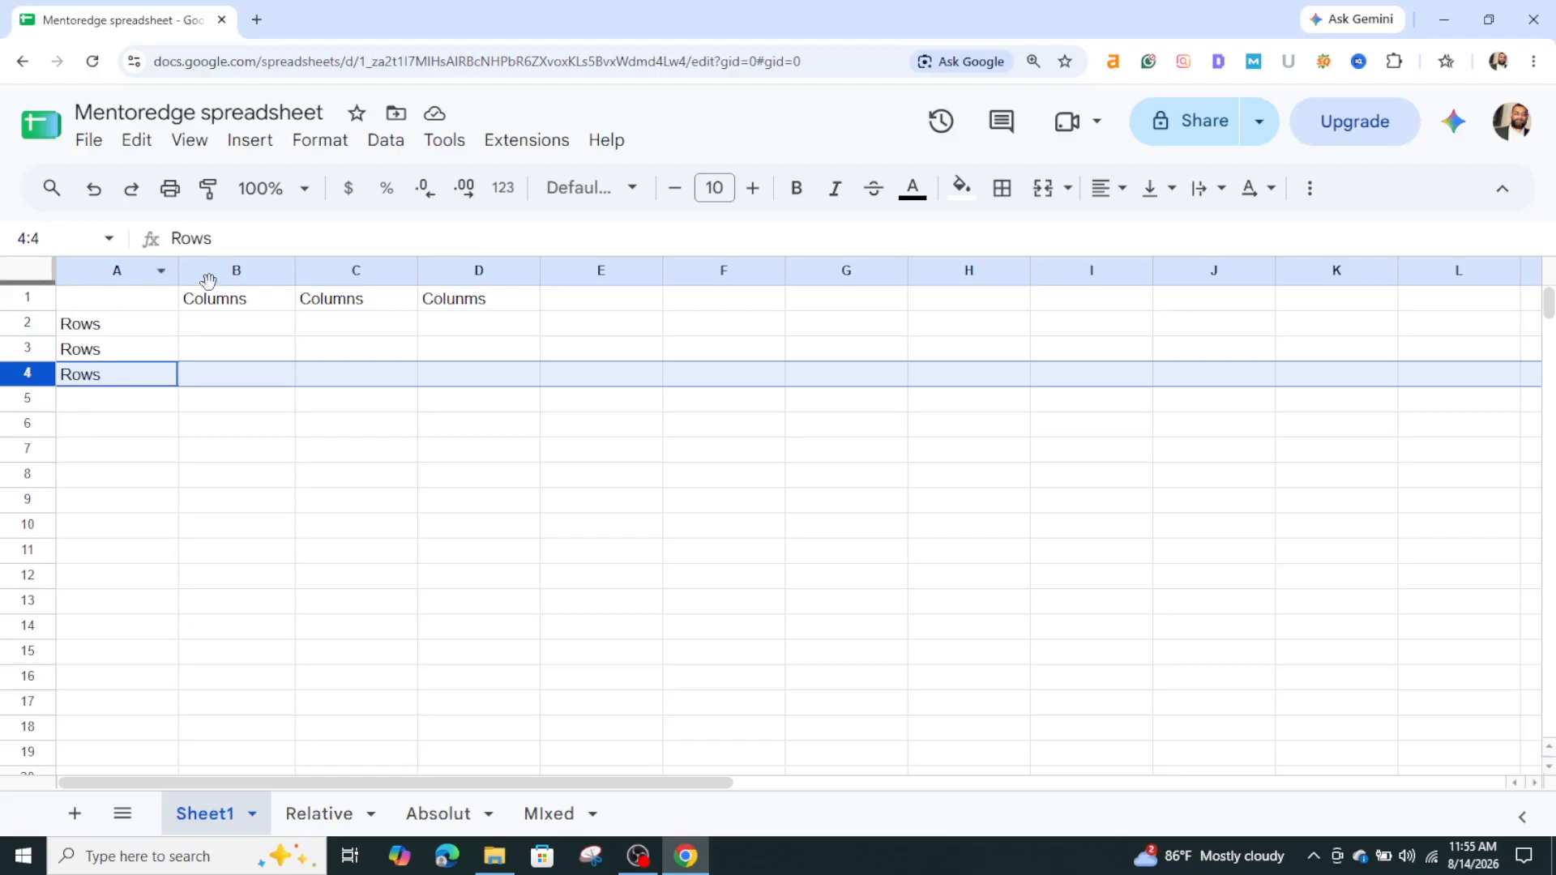
- Highlight columns B, C and D in turn, add row 2 to the selection, and select their intersection at cell D2
left_click(236, 274)
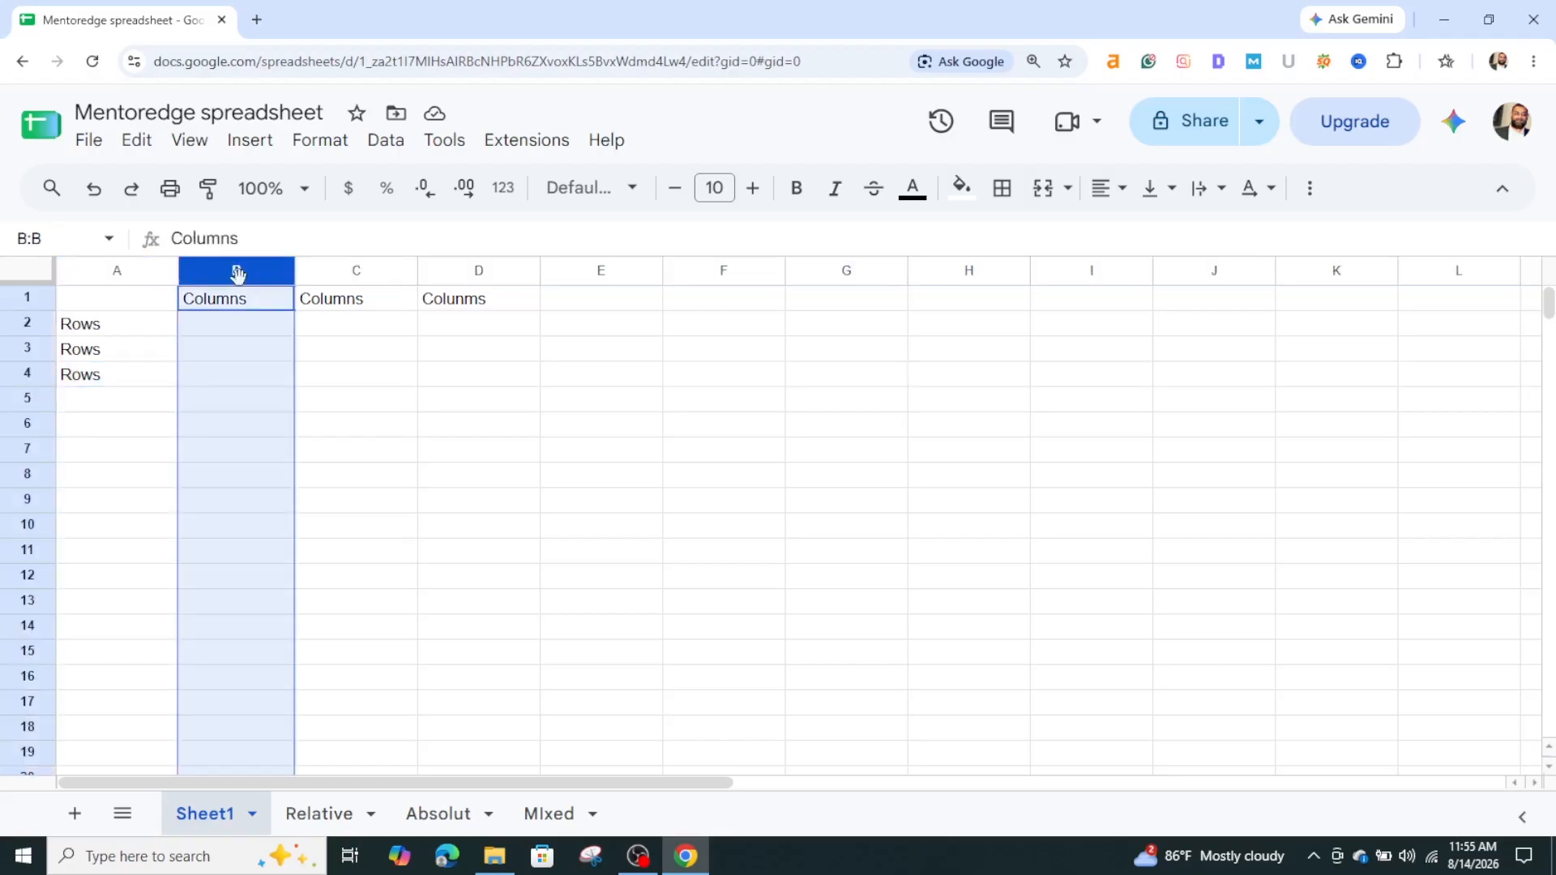
left_click(341, 272)
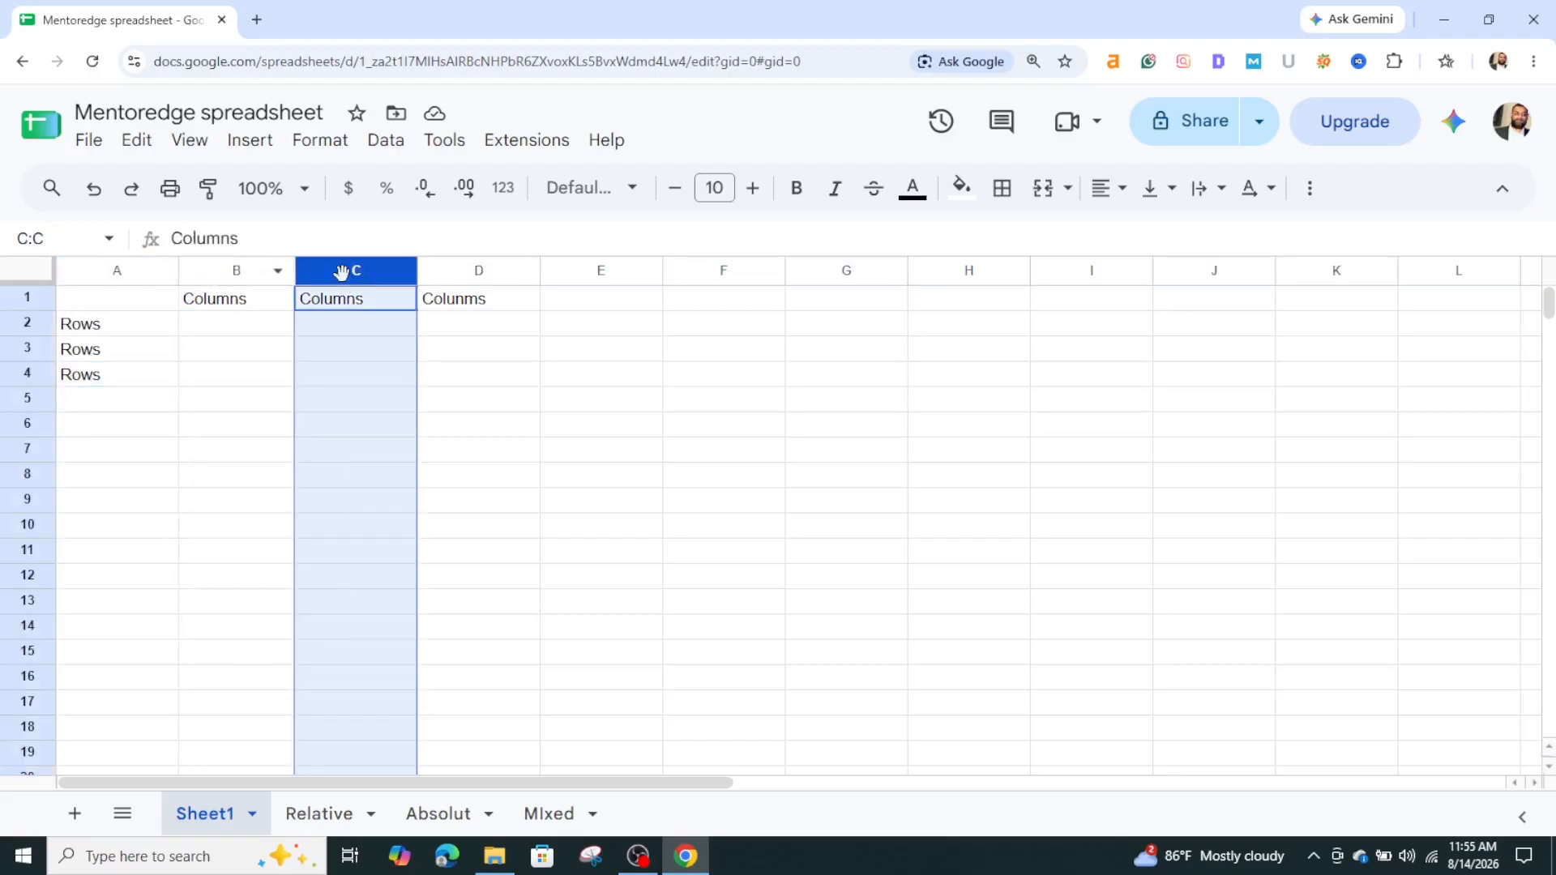
left_click(466, 274)
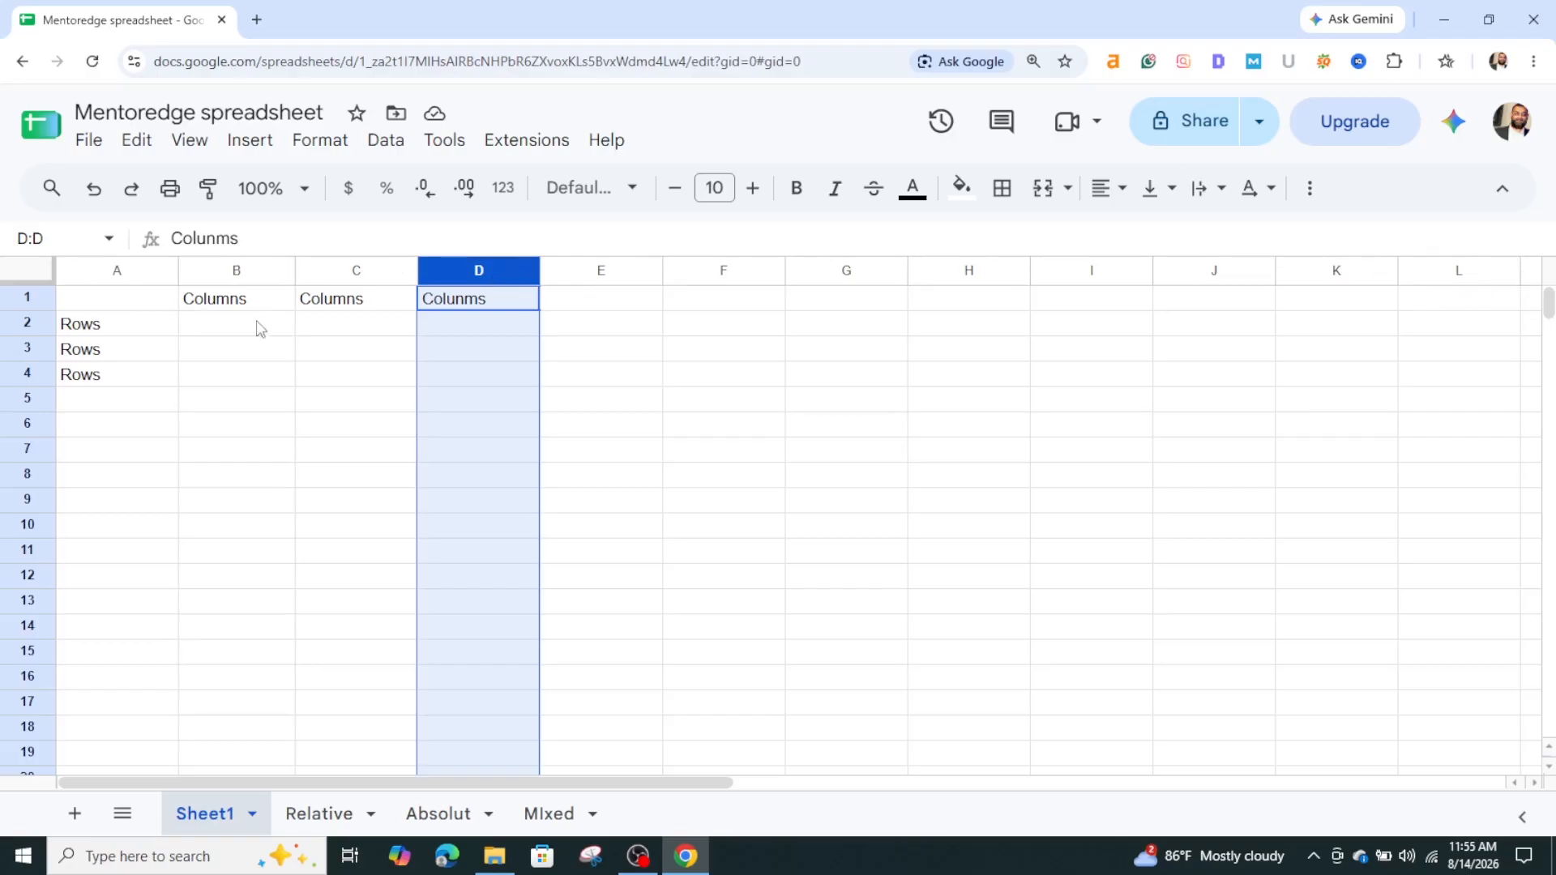
left_click(28, 328, "ctrl")
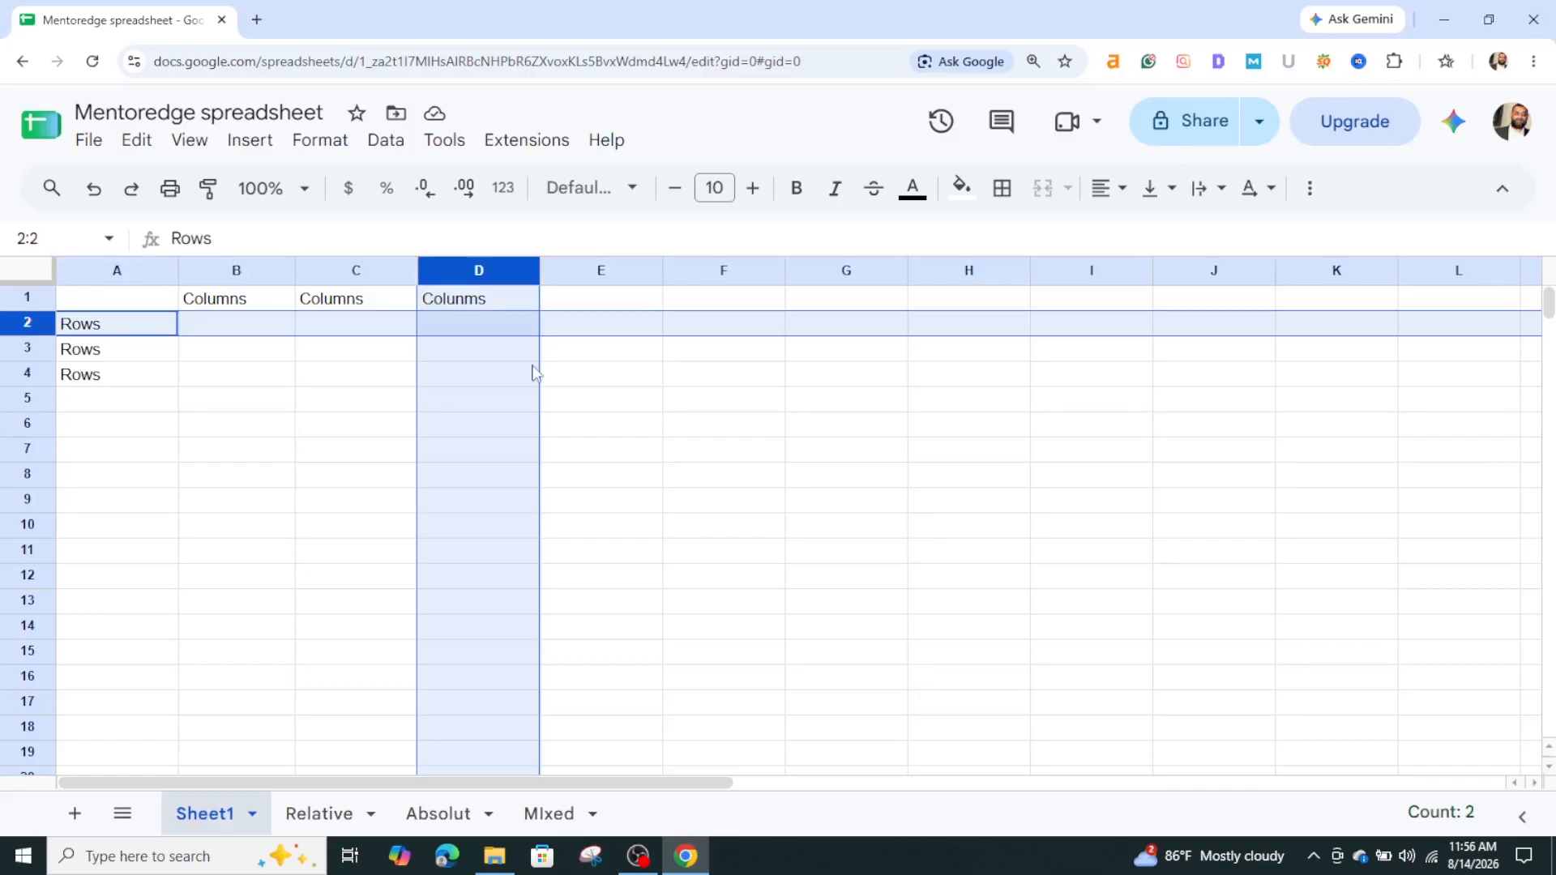
left_click(482, 333)
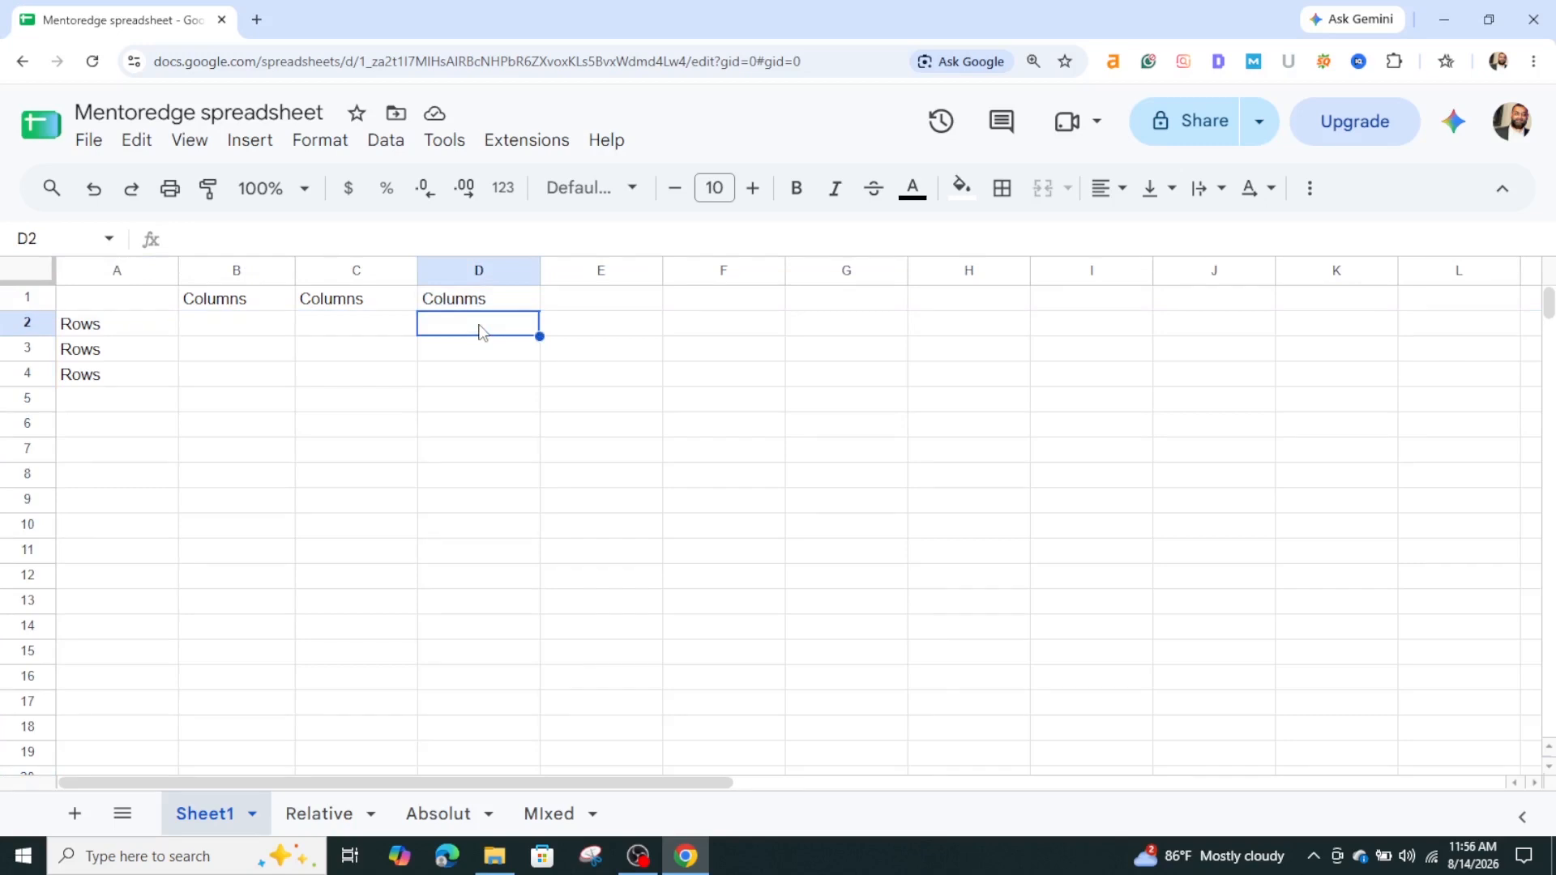
- Enter 12345 in cell D3 and highlight column D together with row 3
type("12345")
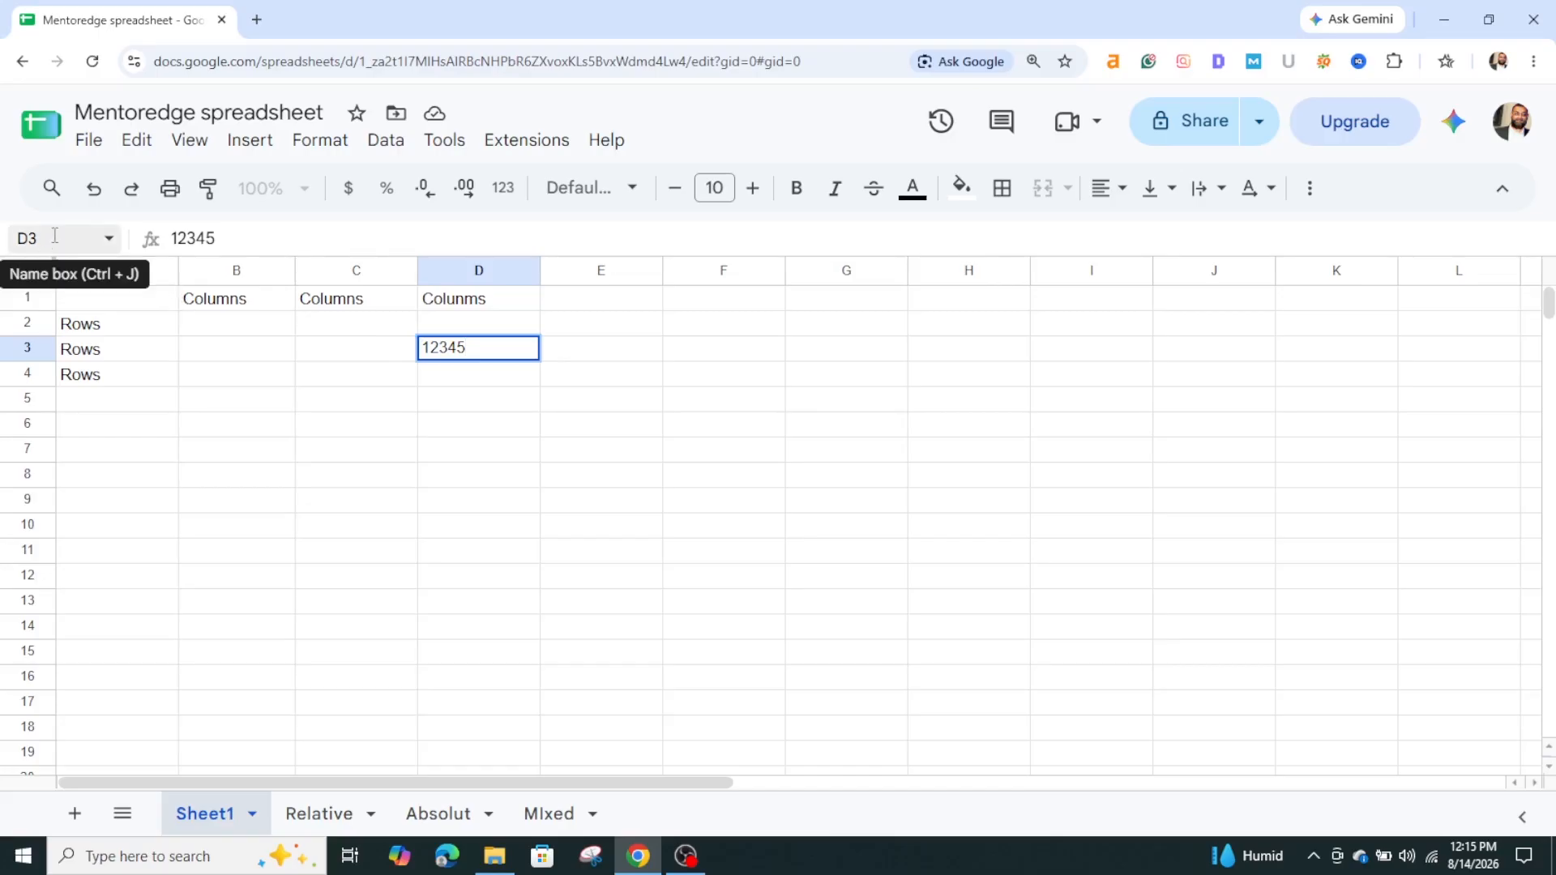
left_click(449, 267)
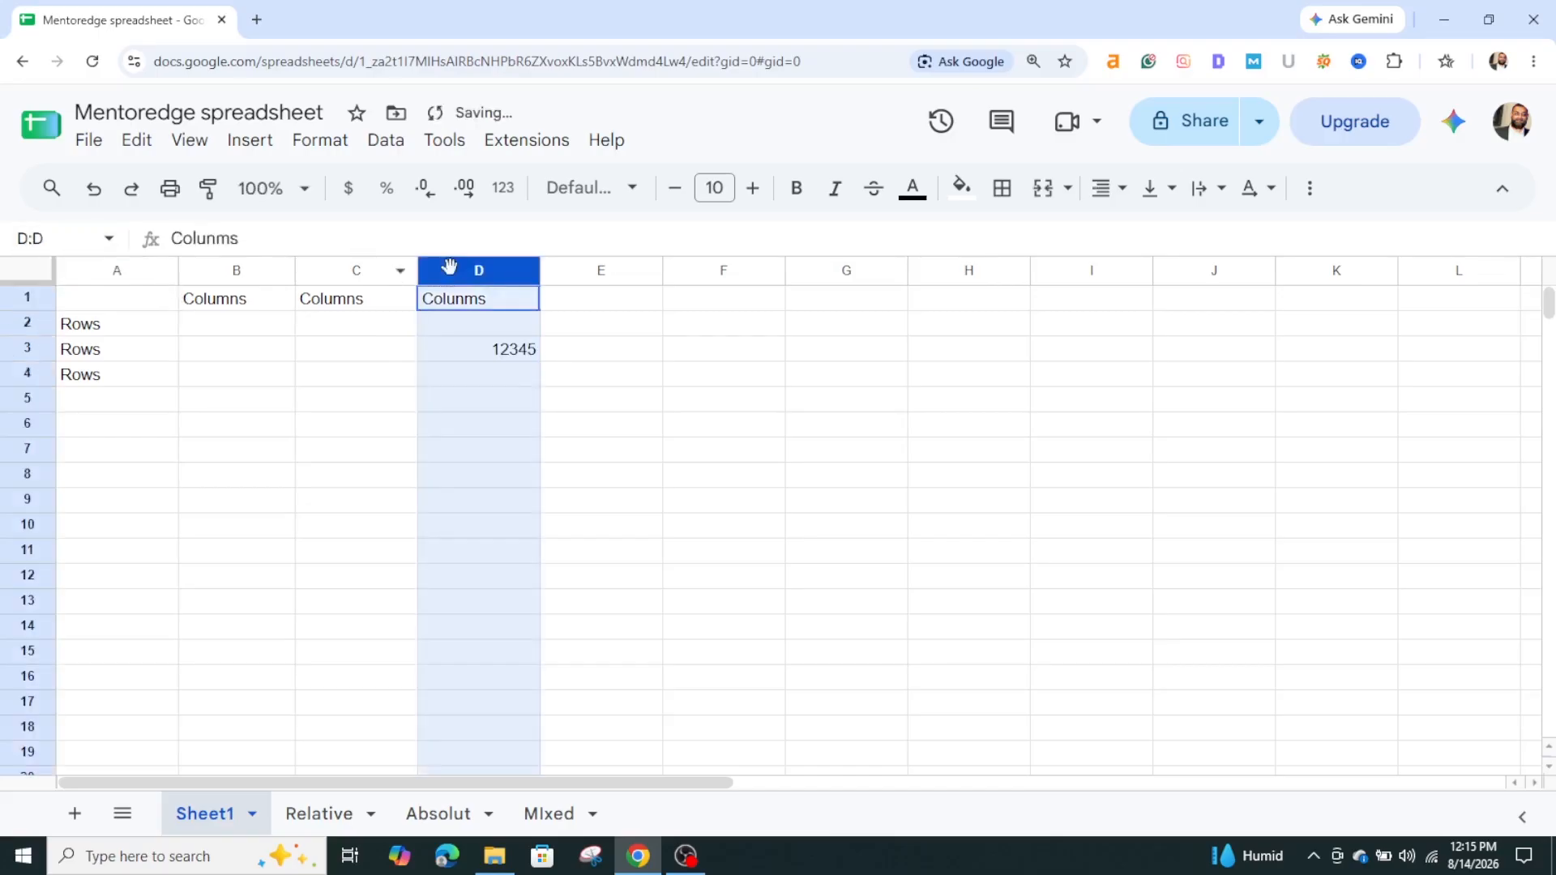
left_click(21, 352, "ctrl")
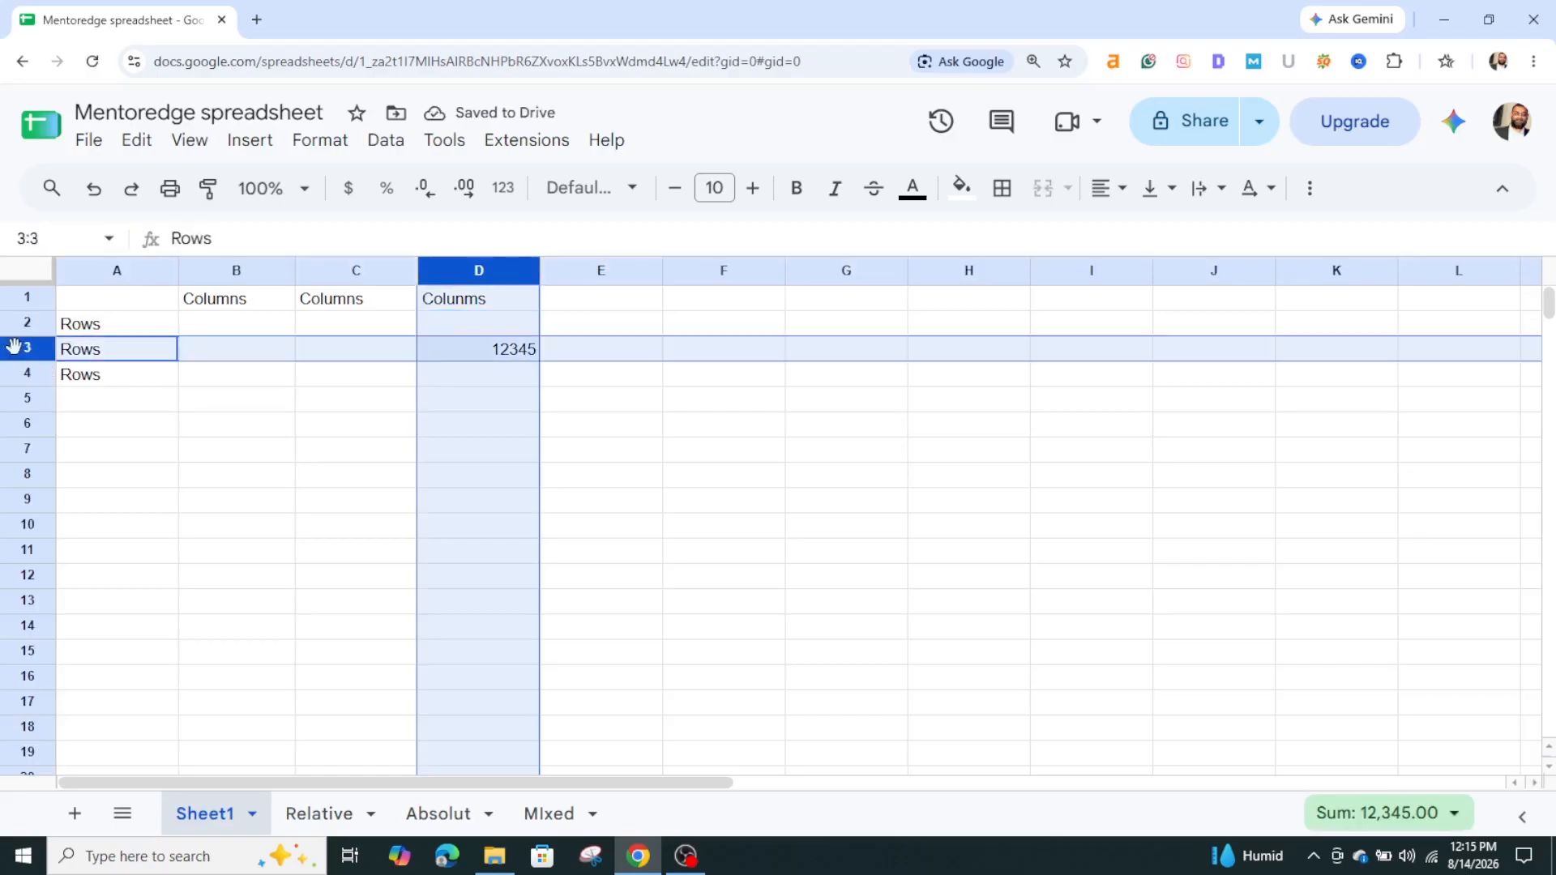
- Examine the references of cells A1, B1 and C1 one by one, and of the range A1:D12
left_click(108, 299)
left_click(203, 302)
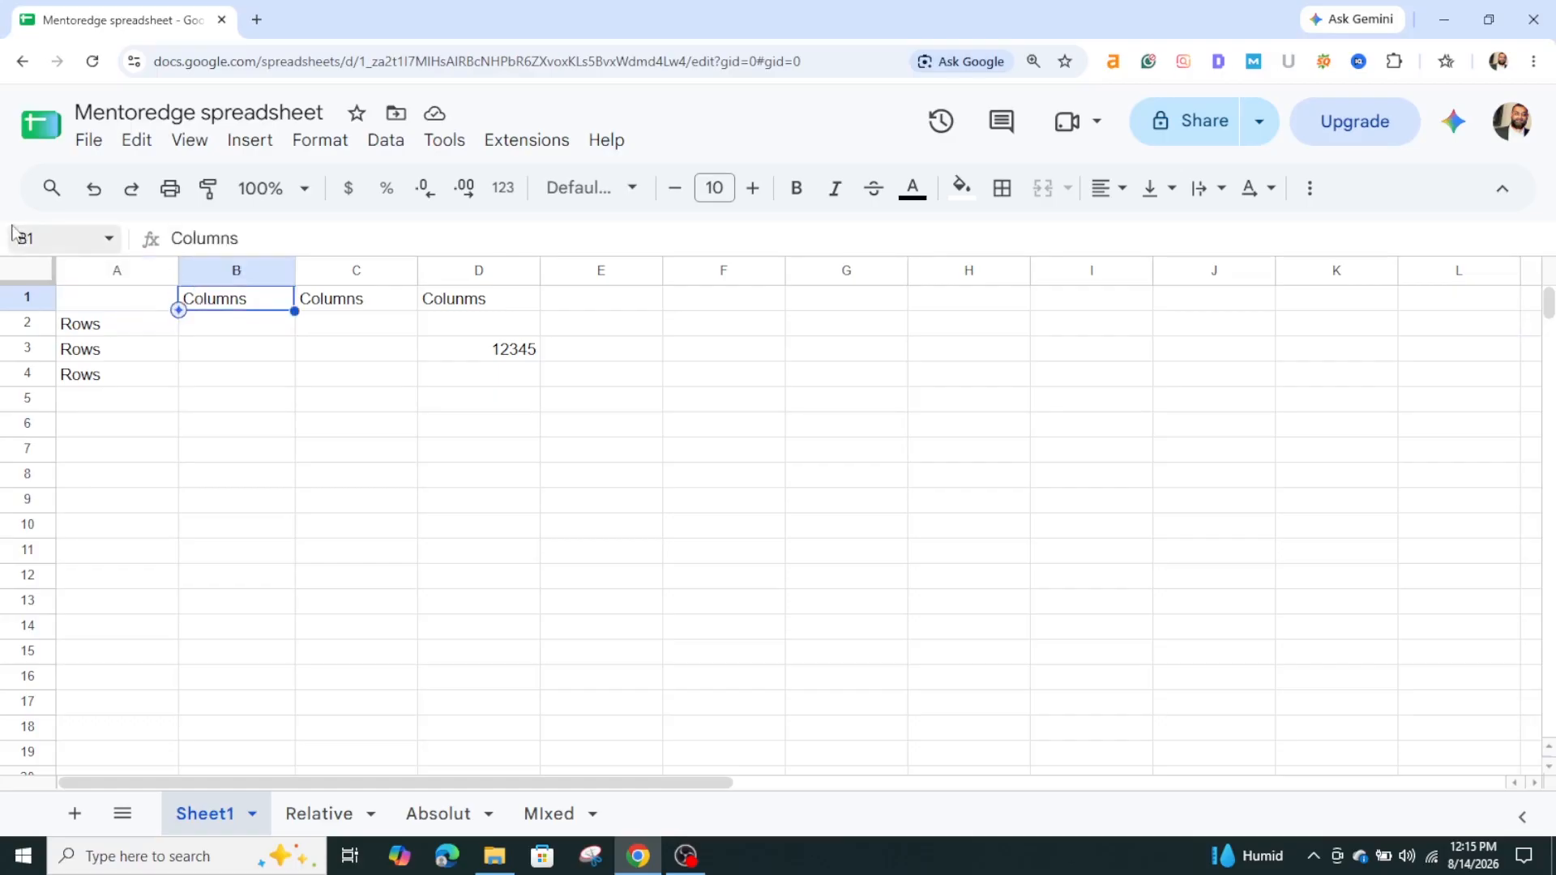
left_click(318, 306)
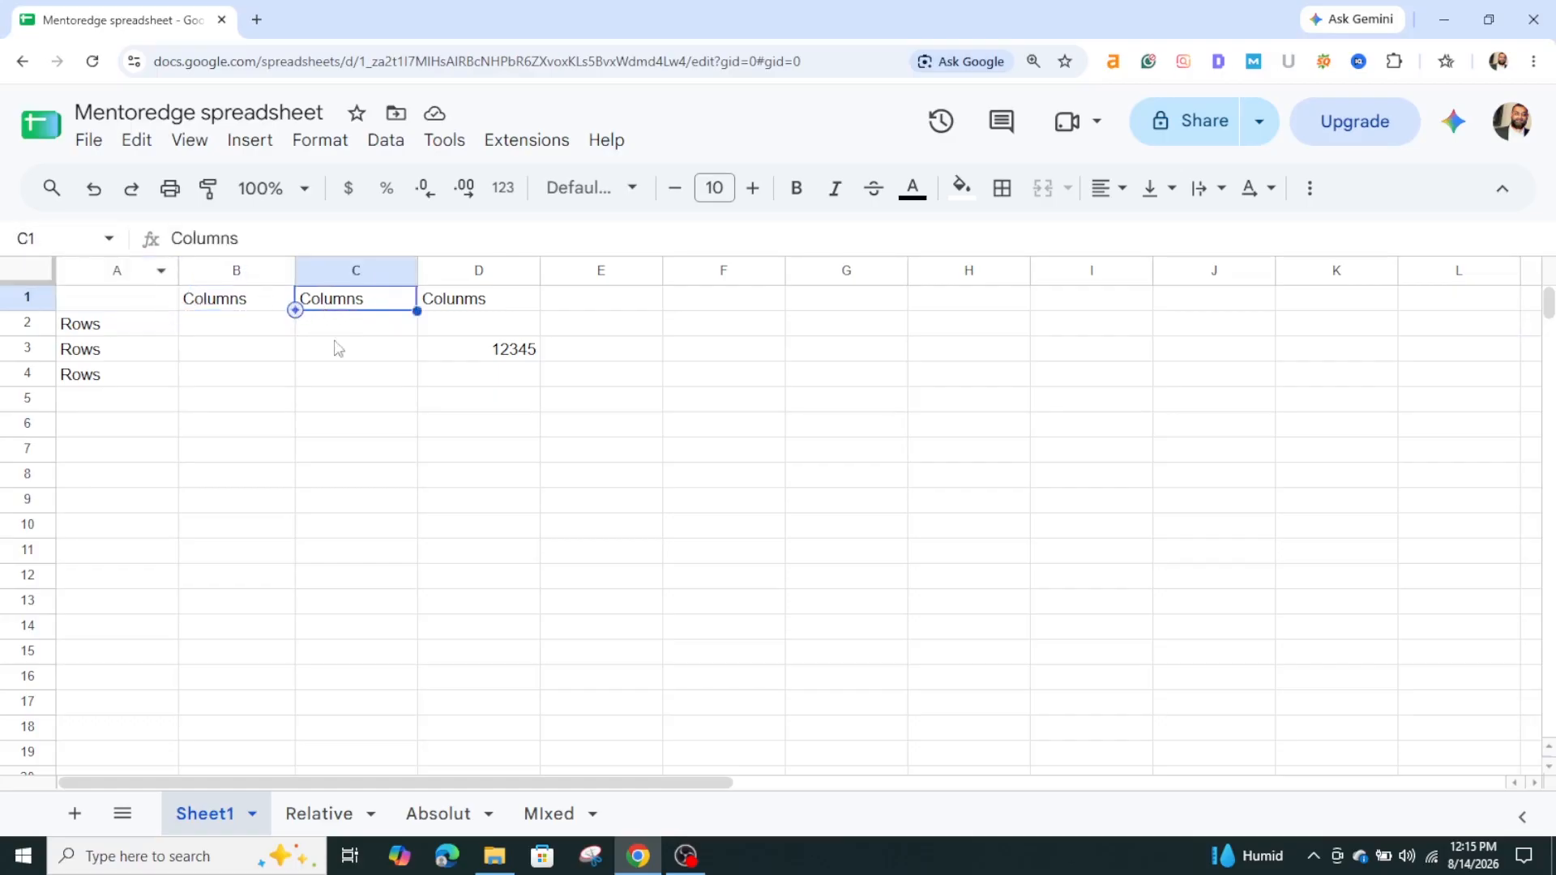
left_click_drag(128, 305, 528, 584)
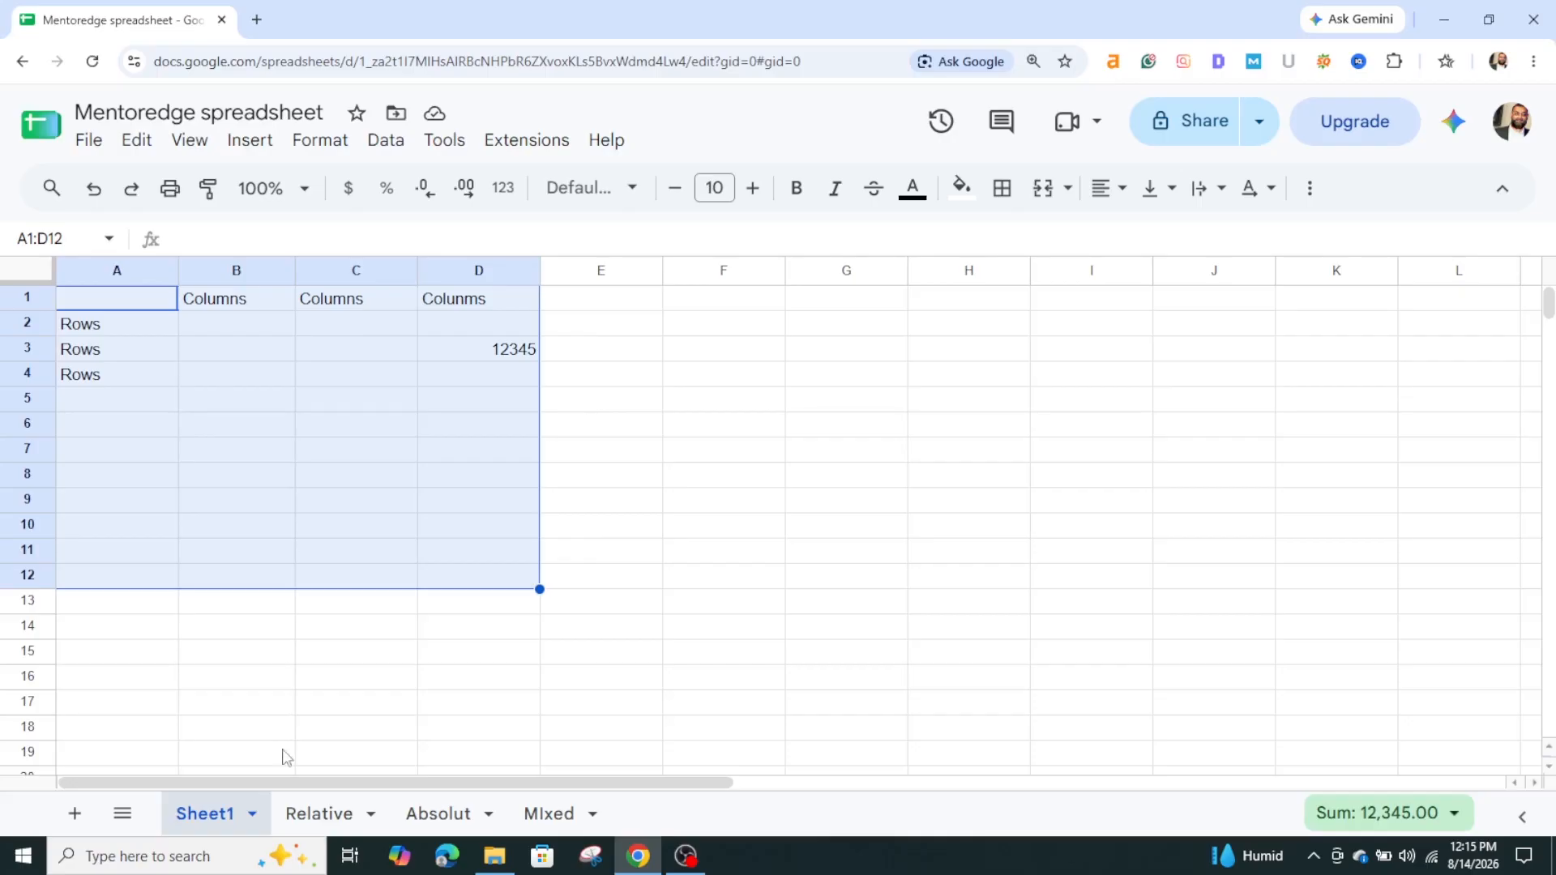
- Clear the existing formulas from C1:C15 on the Relative sheet
left_click(315, 814)
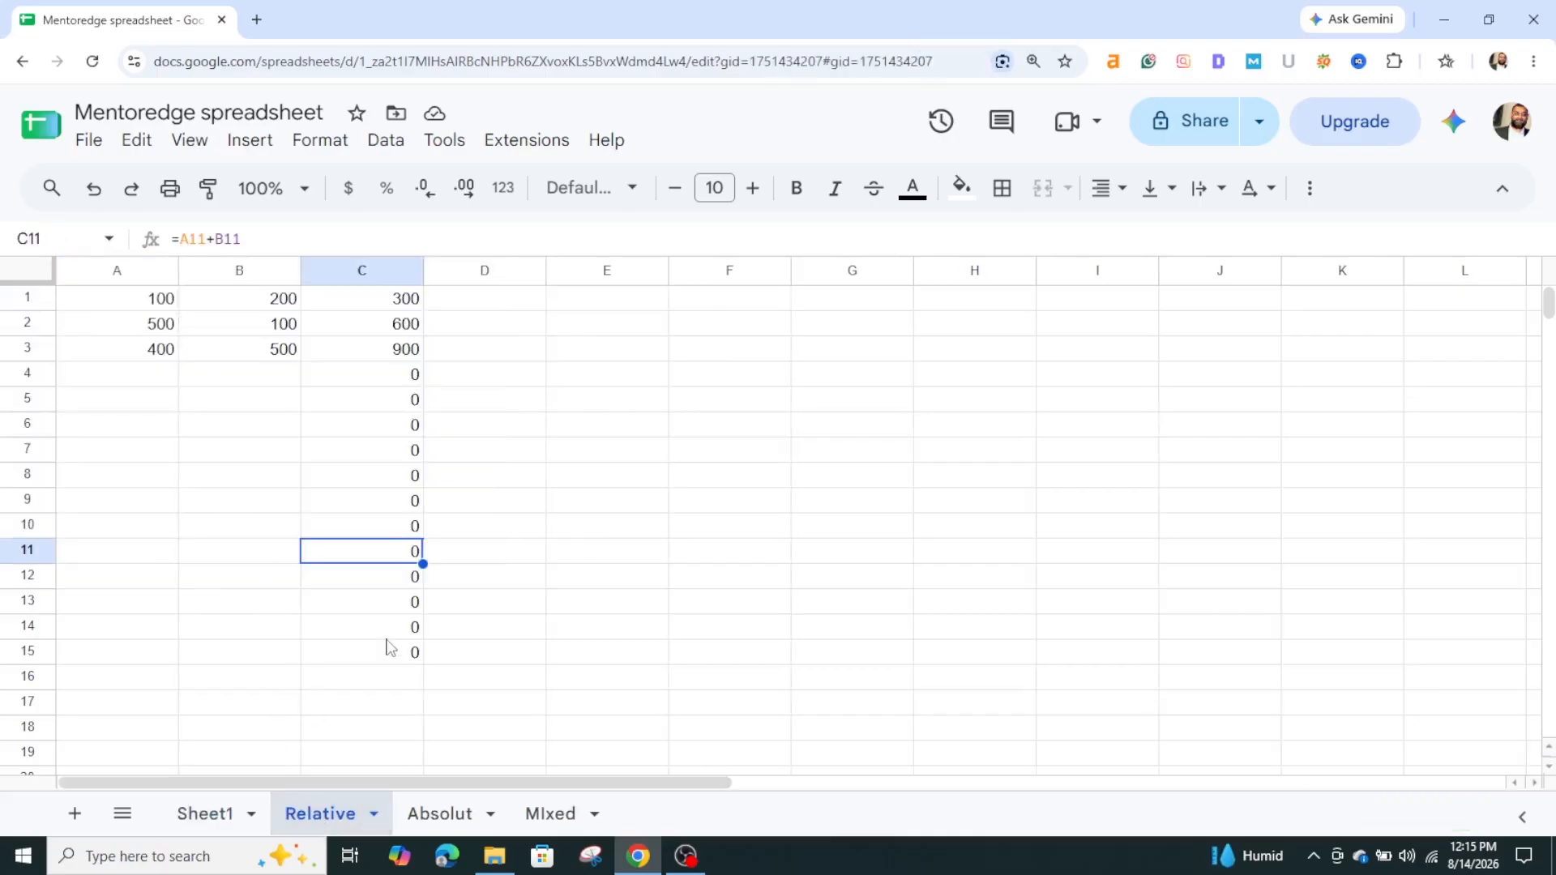
left_click(361, 328)
left_click_drag(361, 300, 405, 669)
key("Delete")
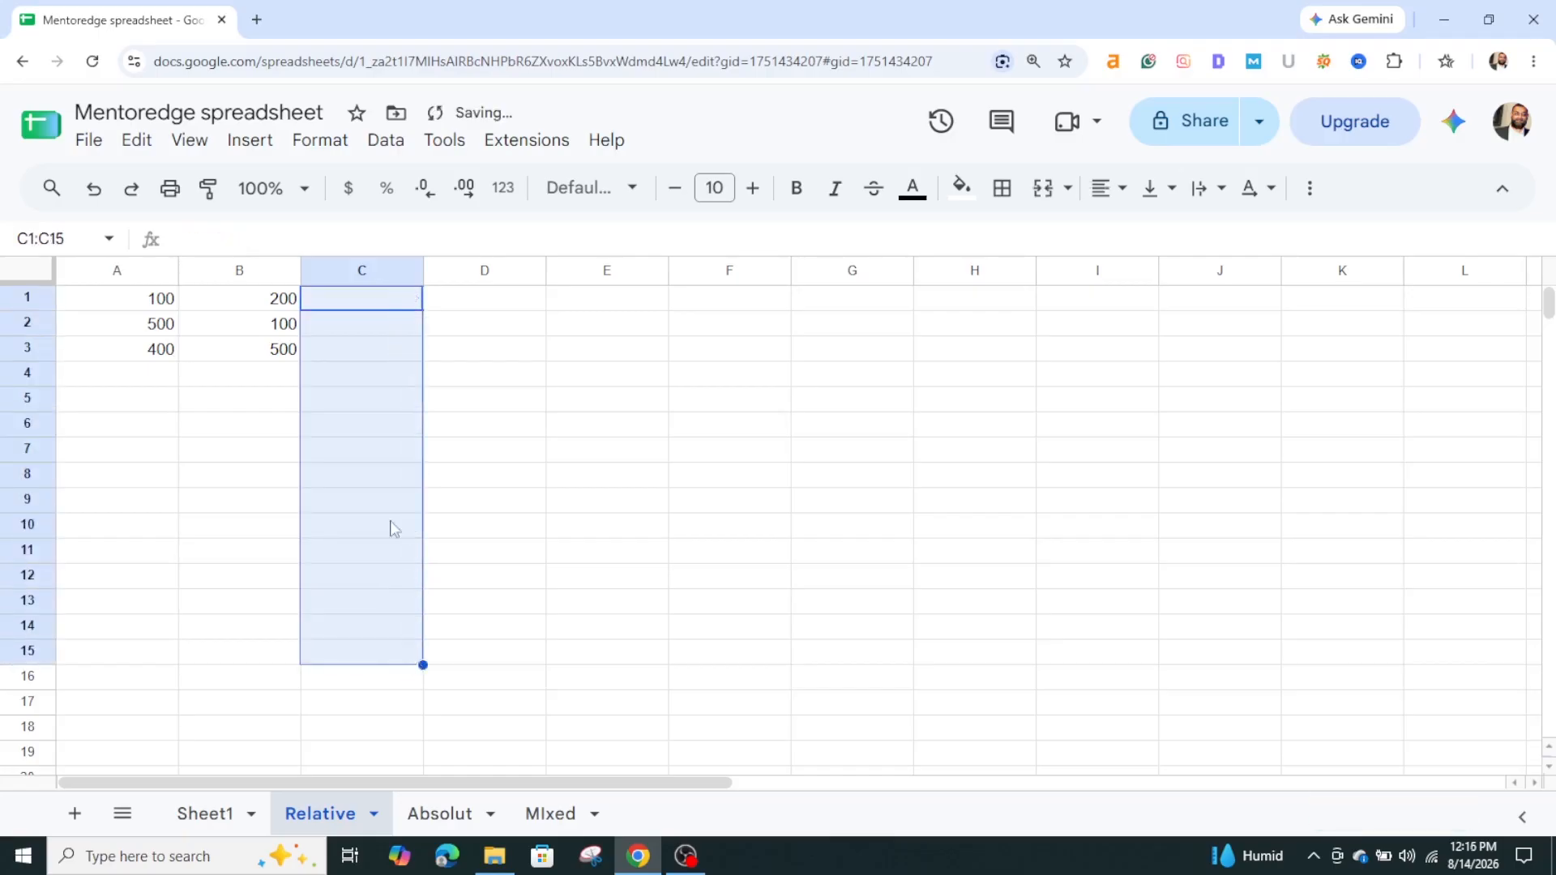
- Examine column A and the references of the values in cells A1 and B1
left_click(339, 305)
left_click(117, 278)
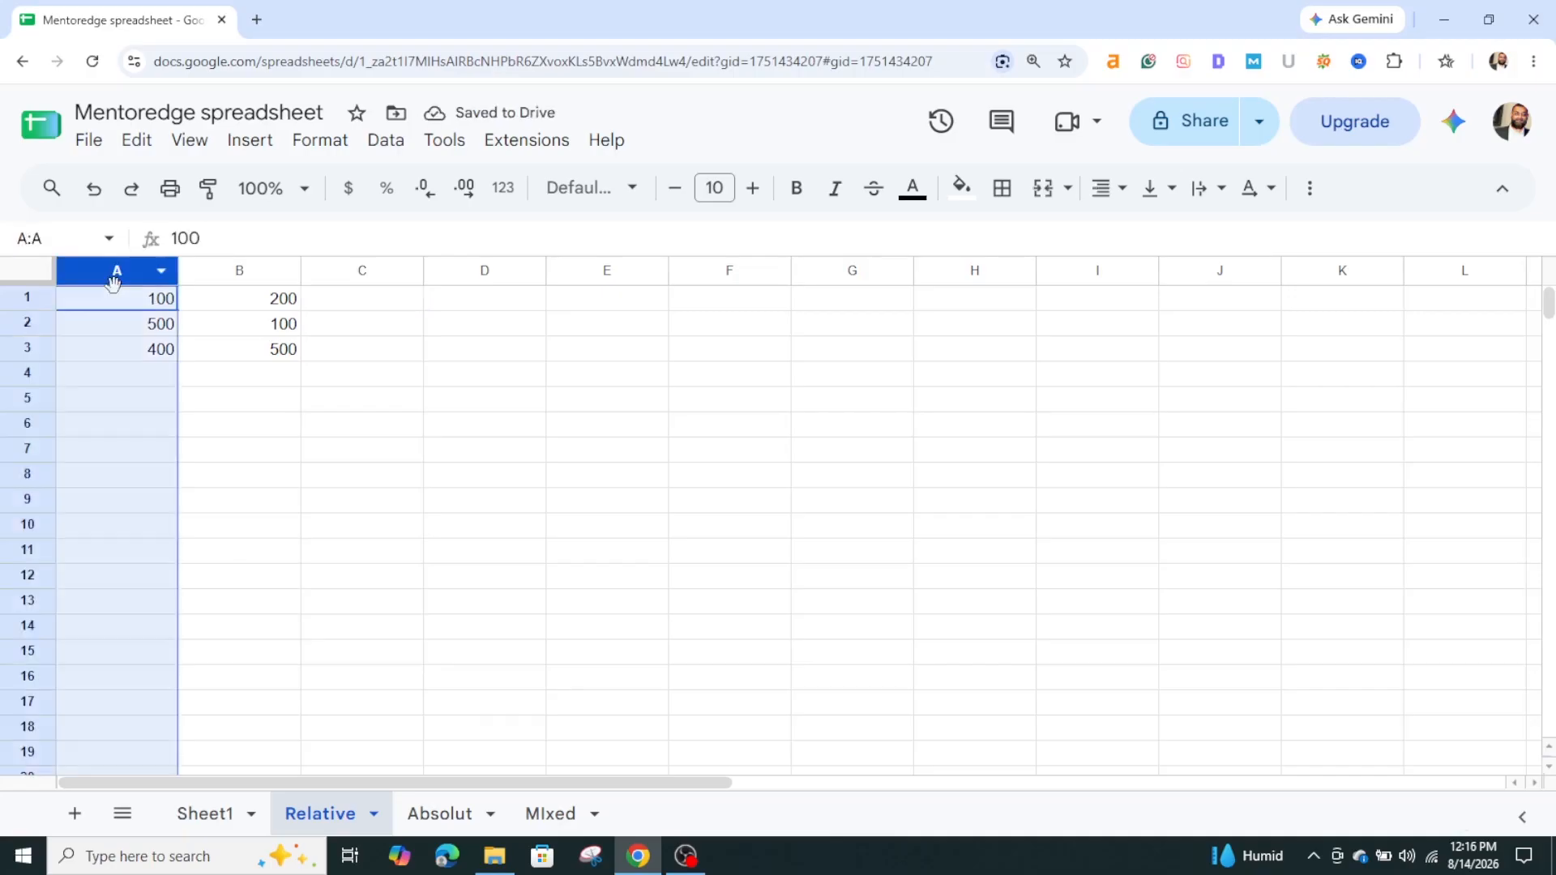
left_click(167, 300)
left_click(252, 305)
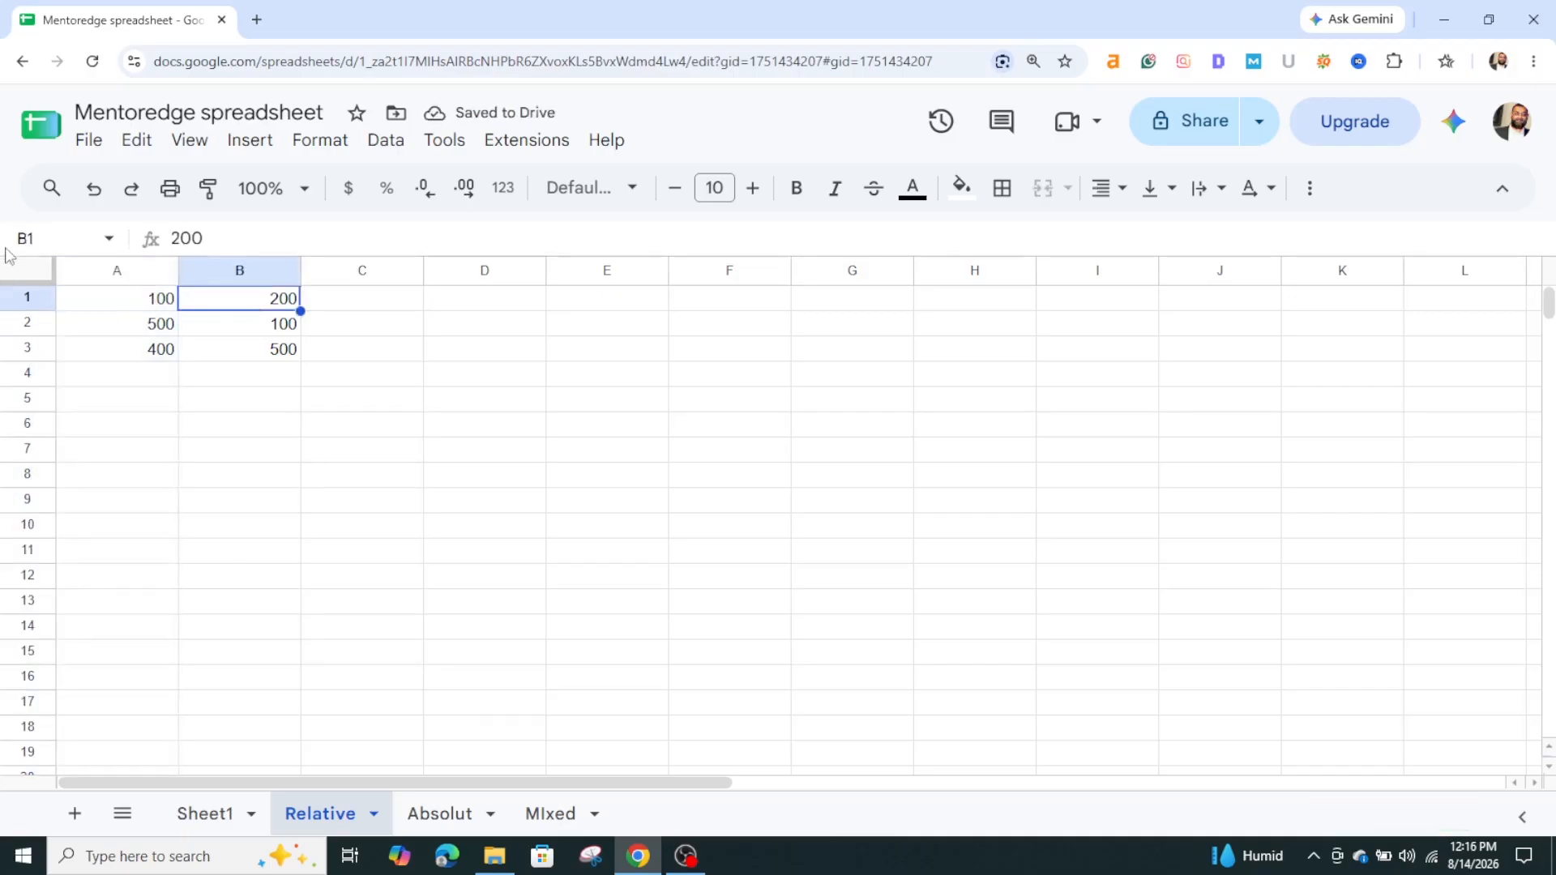
- Enter the formula =A1+B1 in cell C1 and reject the suggested autofill
left_click(365, 302)
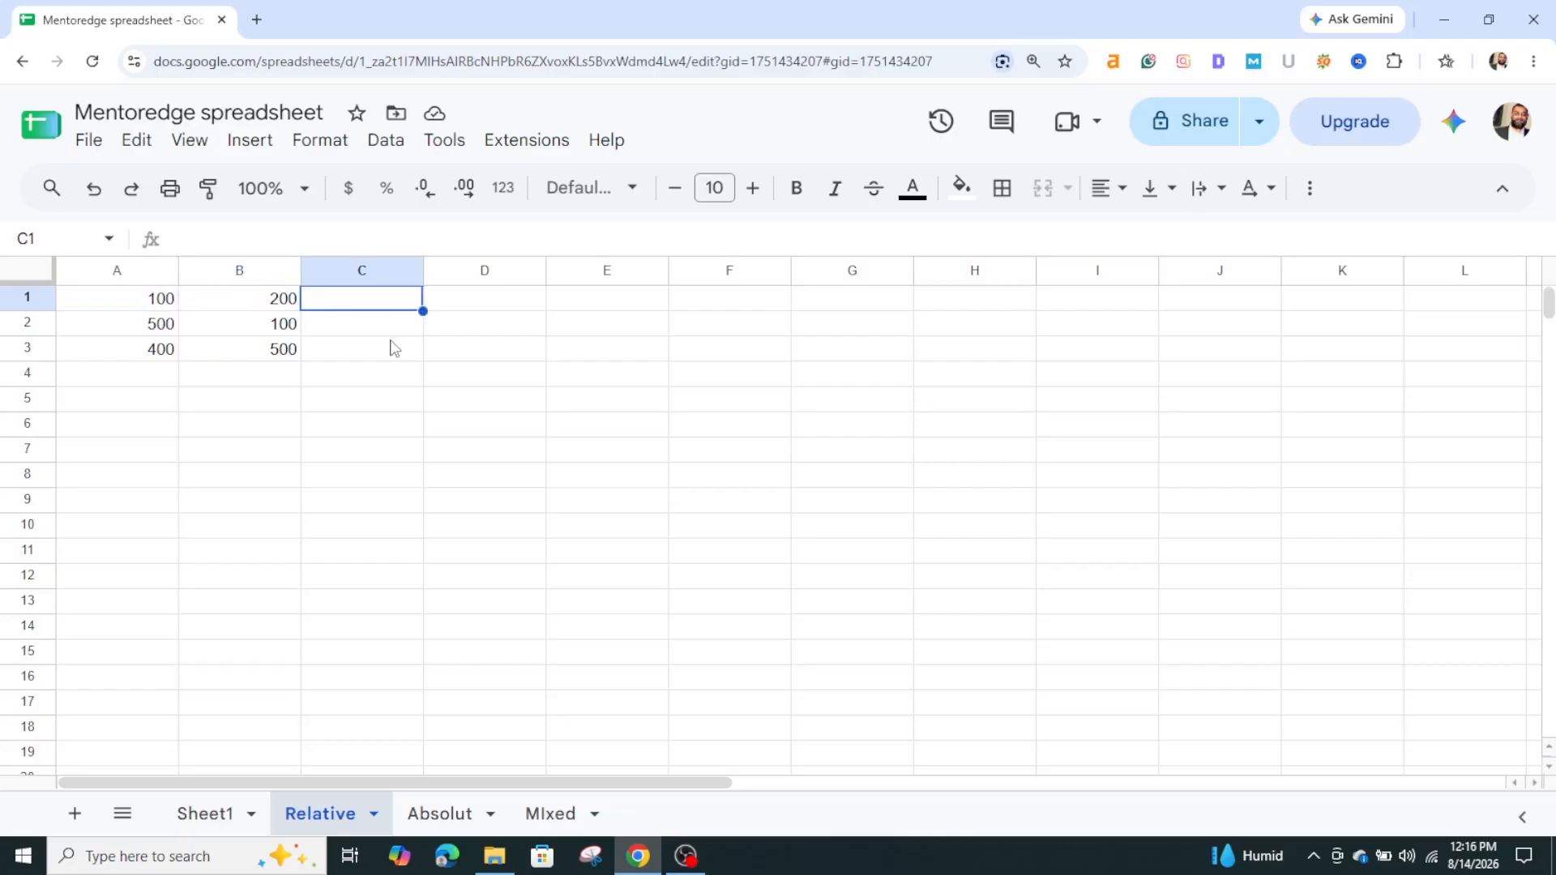
type("=")
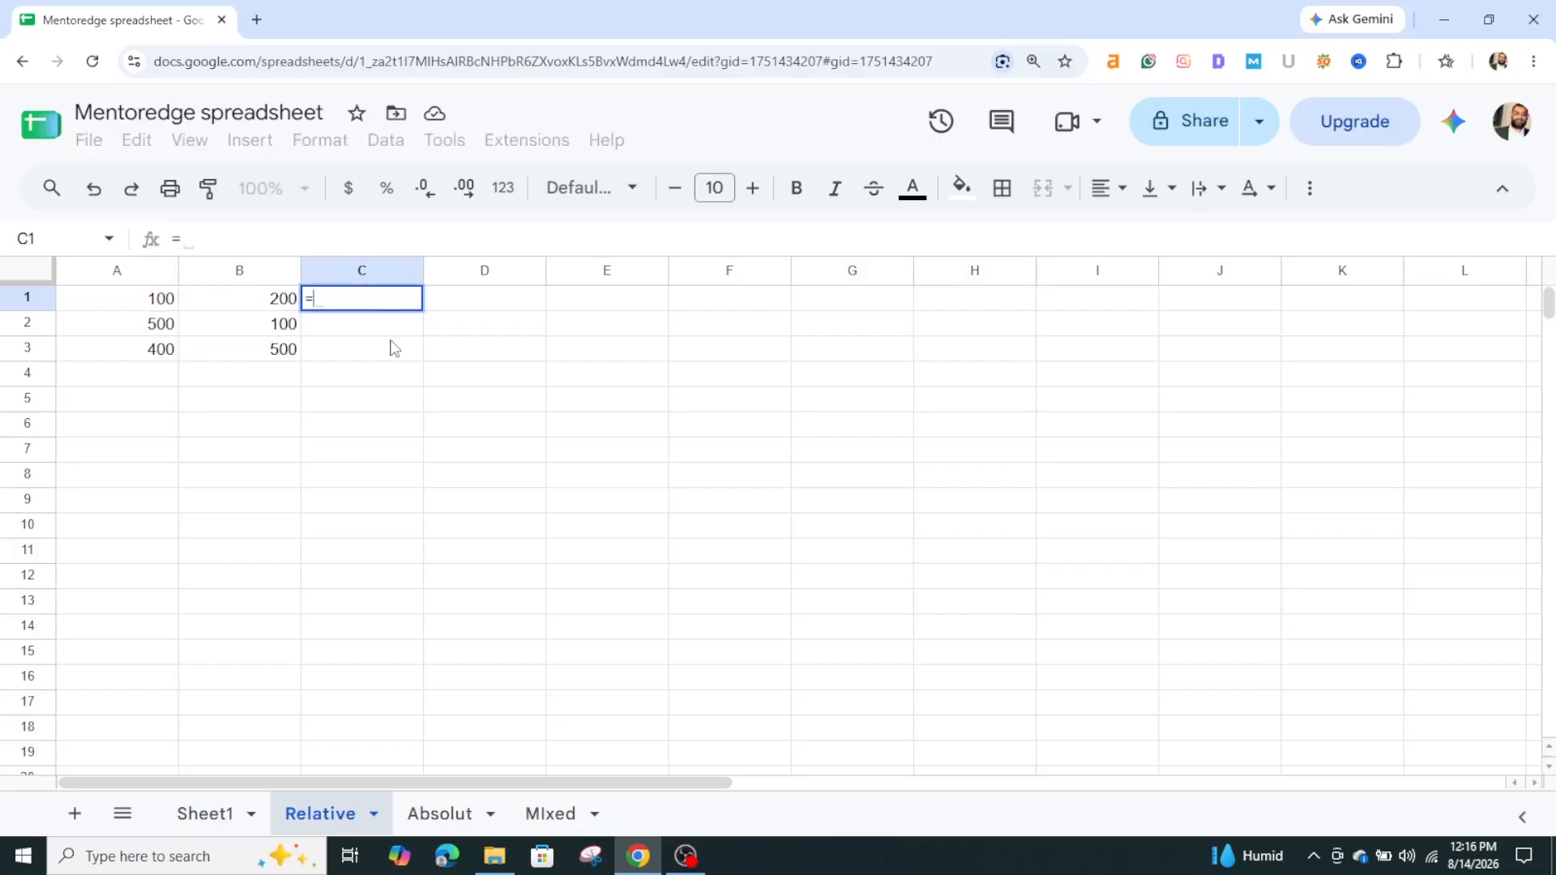
left_click(137, 301)
type("+")
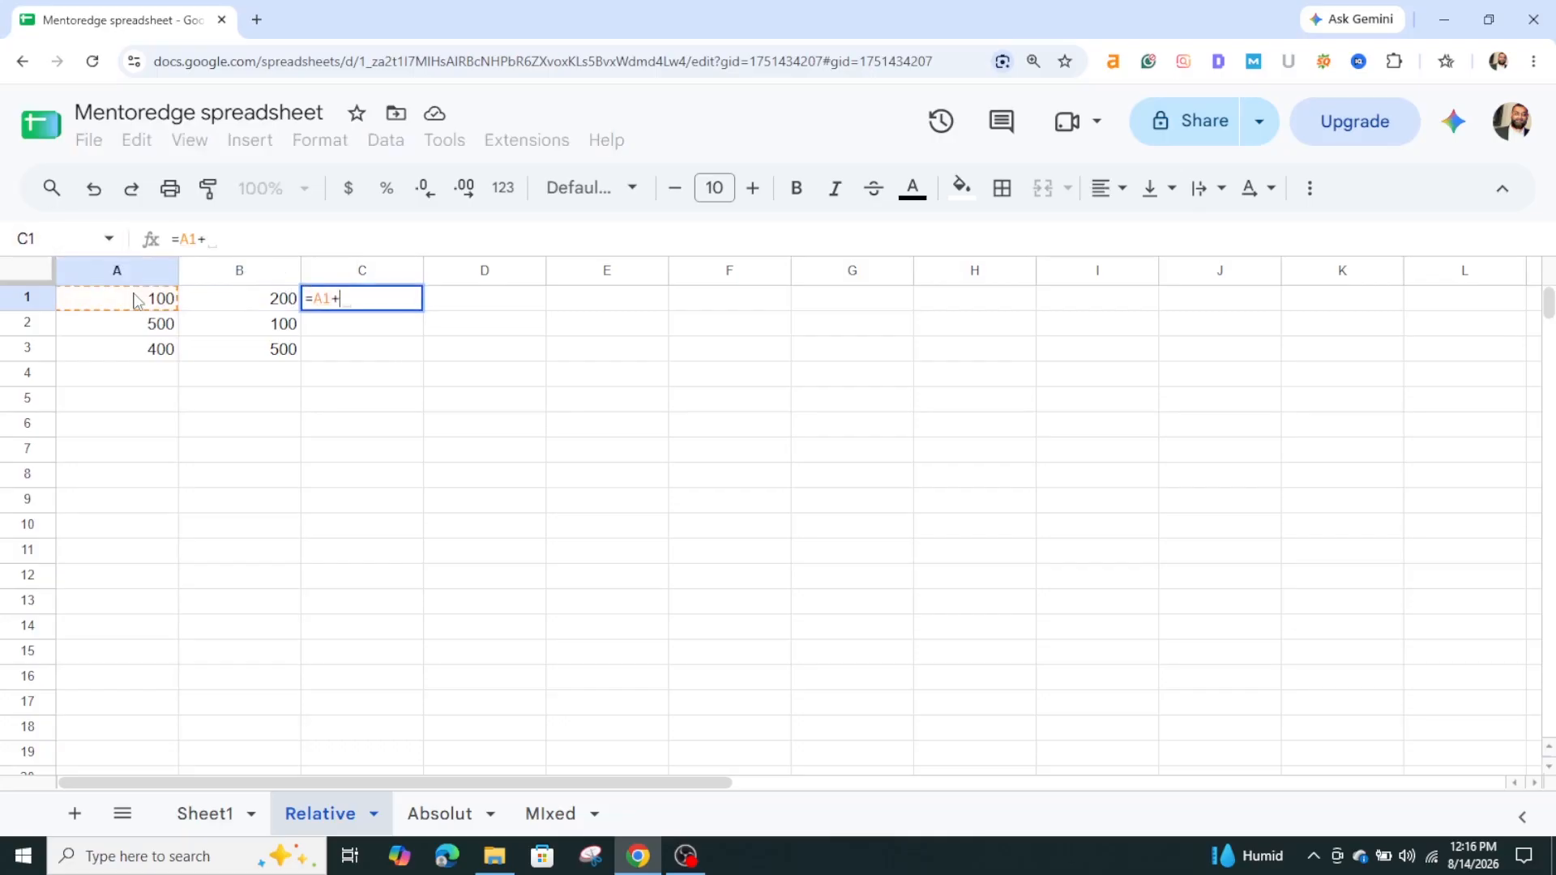
left_click(241, 301)
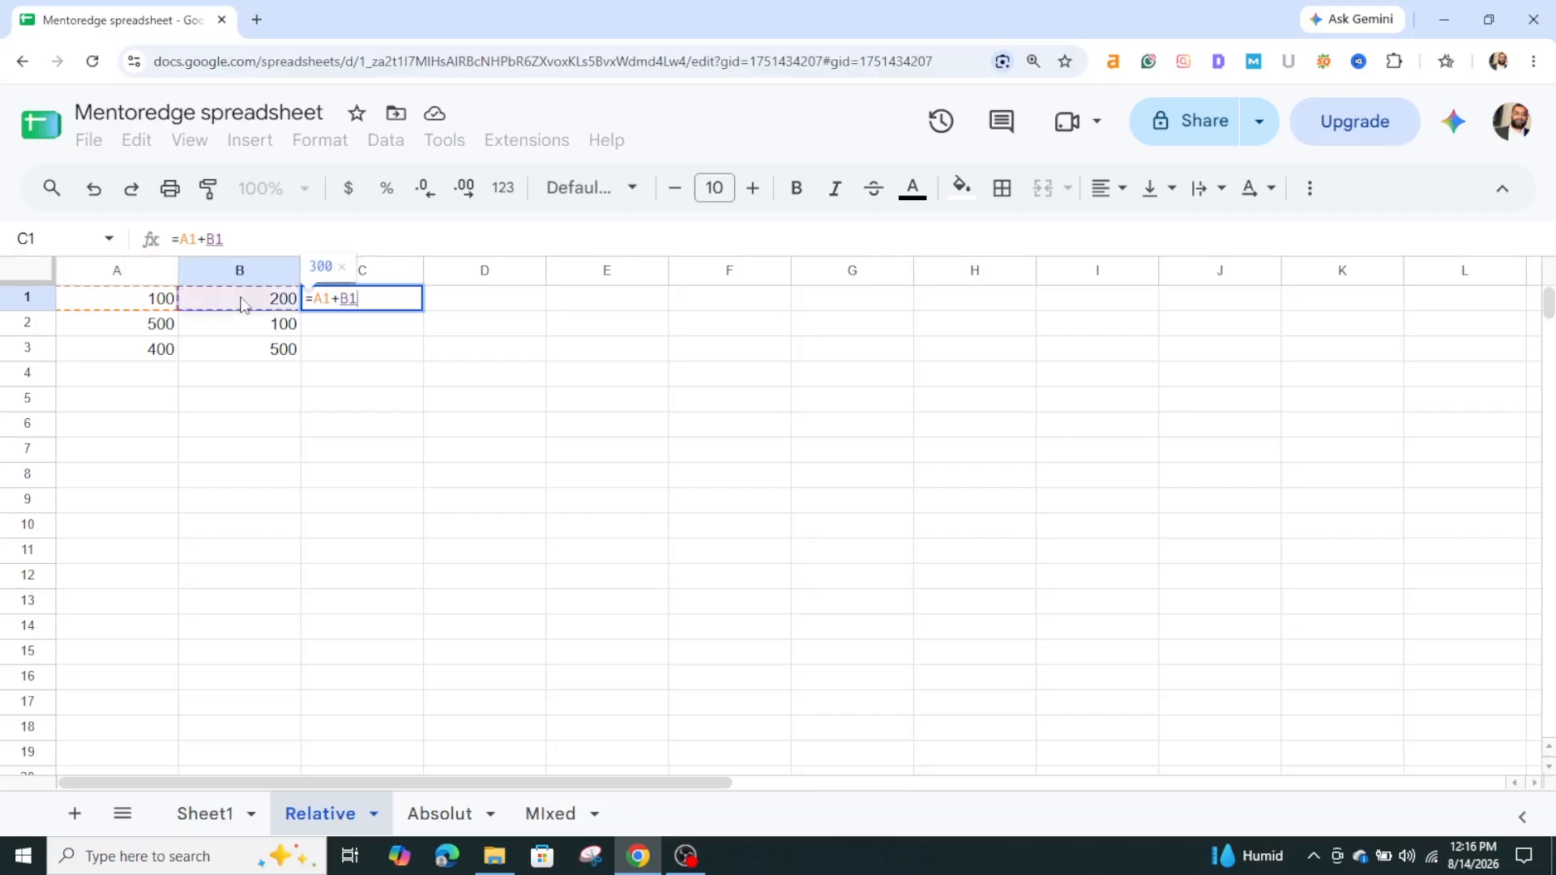
key("Return")
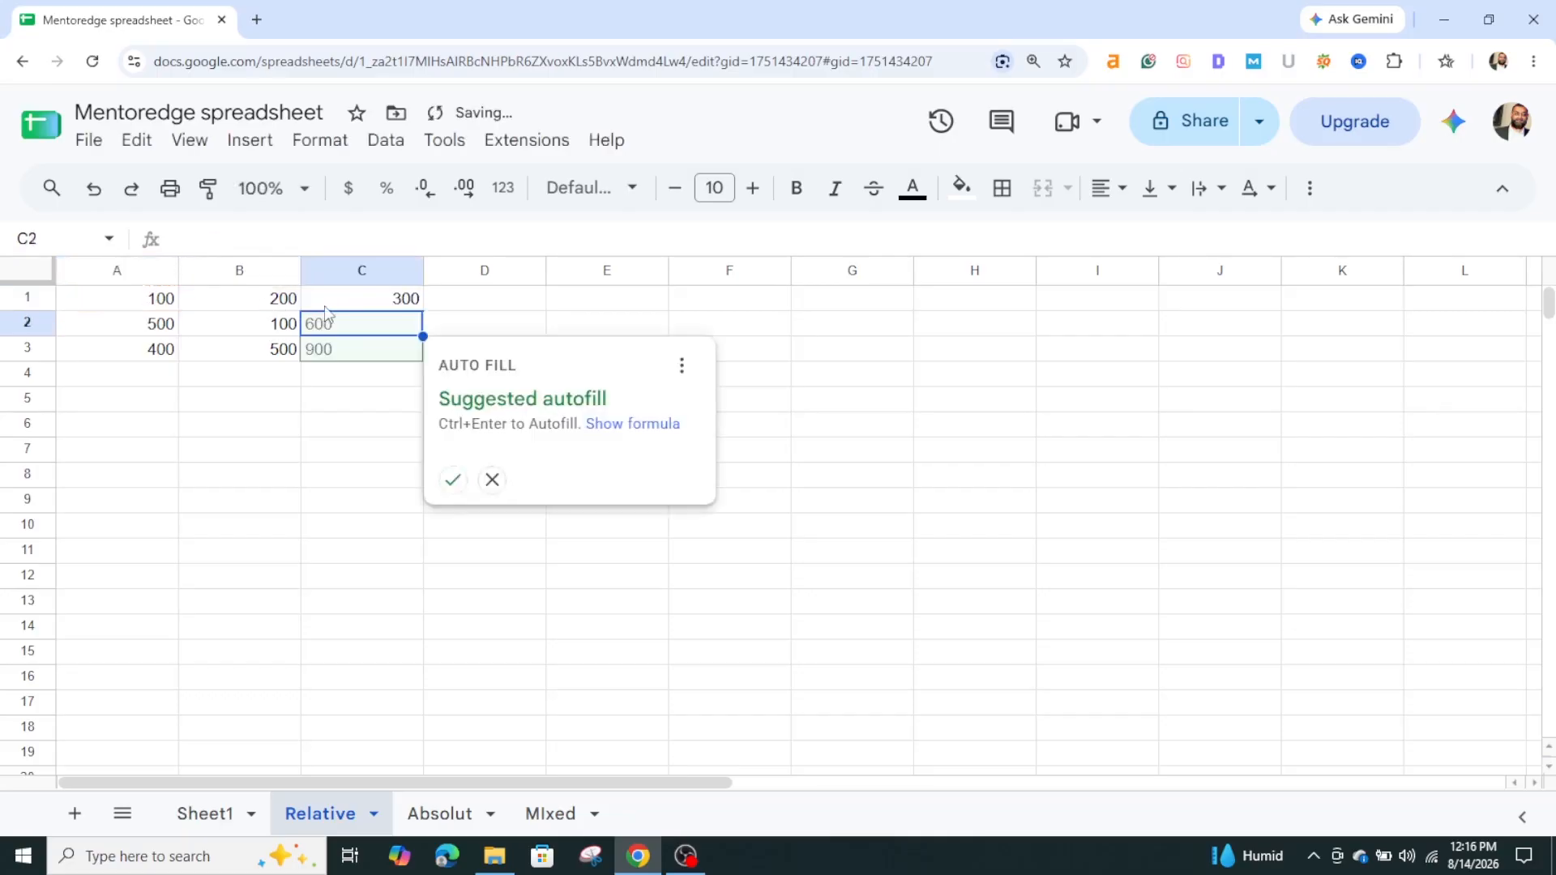
left_click(490, 482)
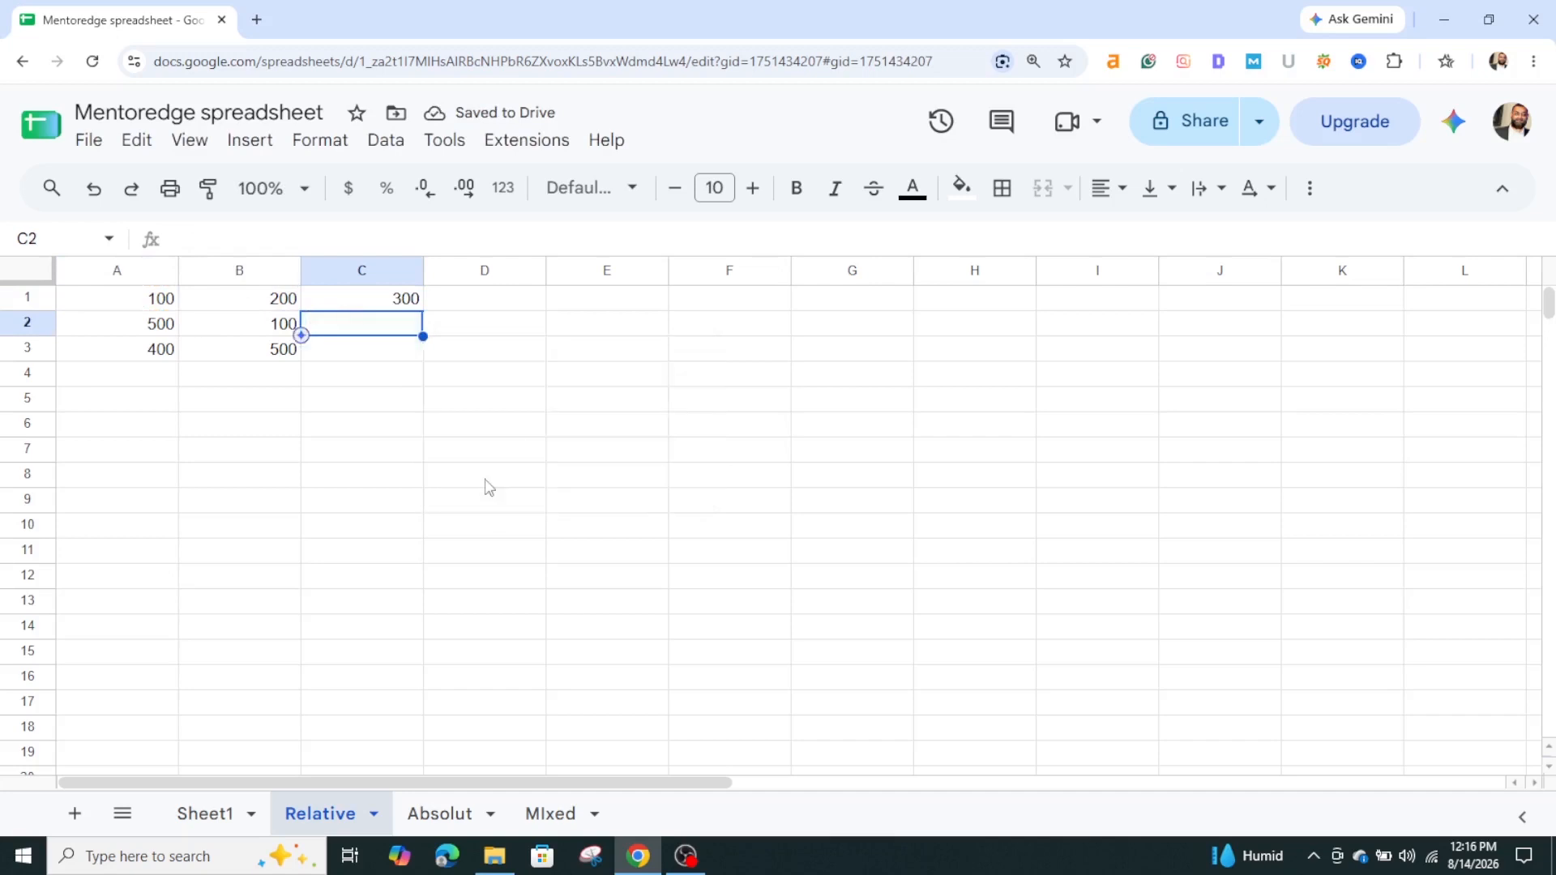
- Fill the formula in C1 down to C3 and check the formulas in C2 and C3
left_click(369, 306)
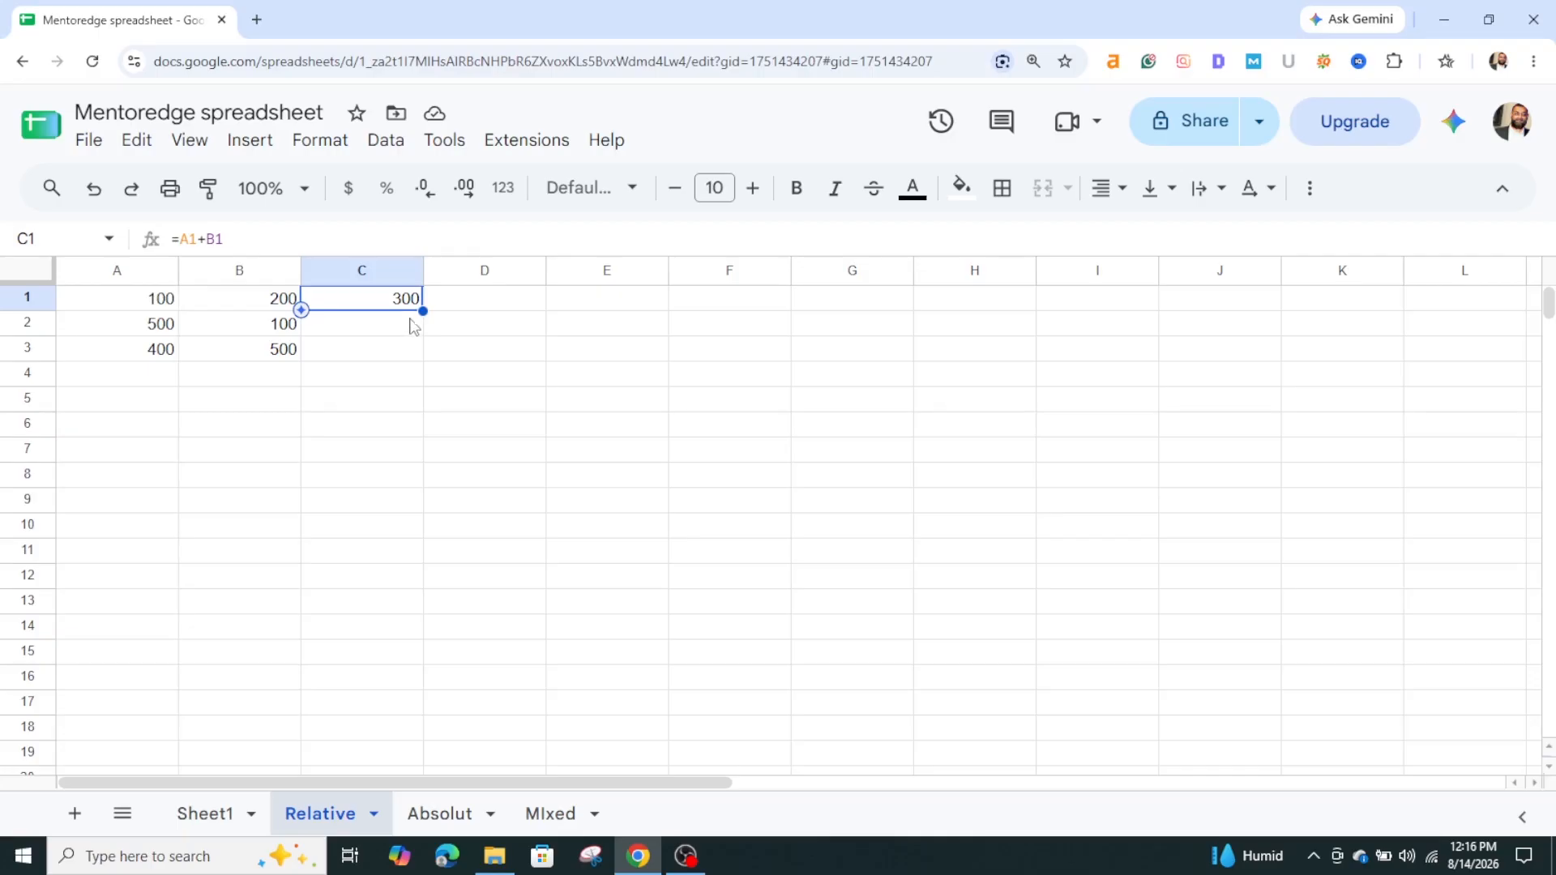
left_click_drag(422, 311, 418, 358)
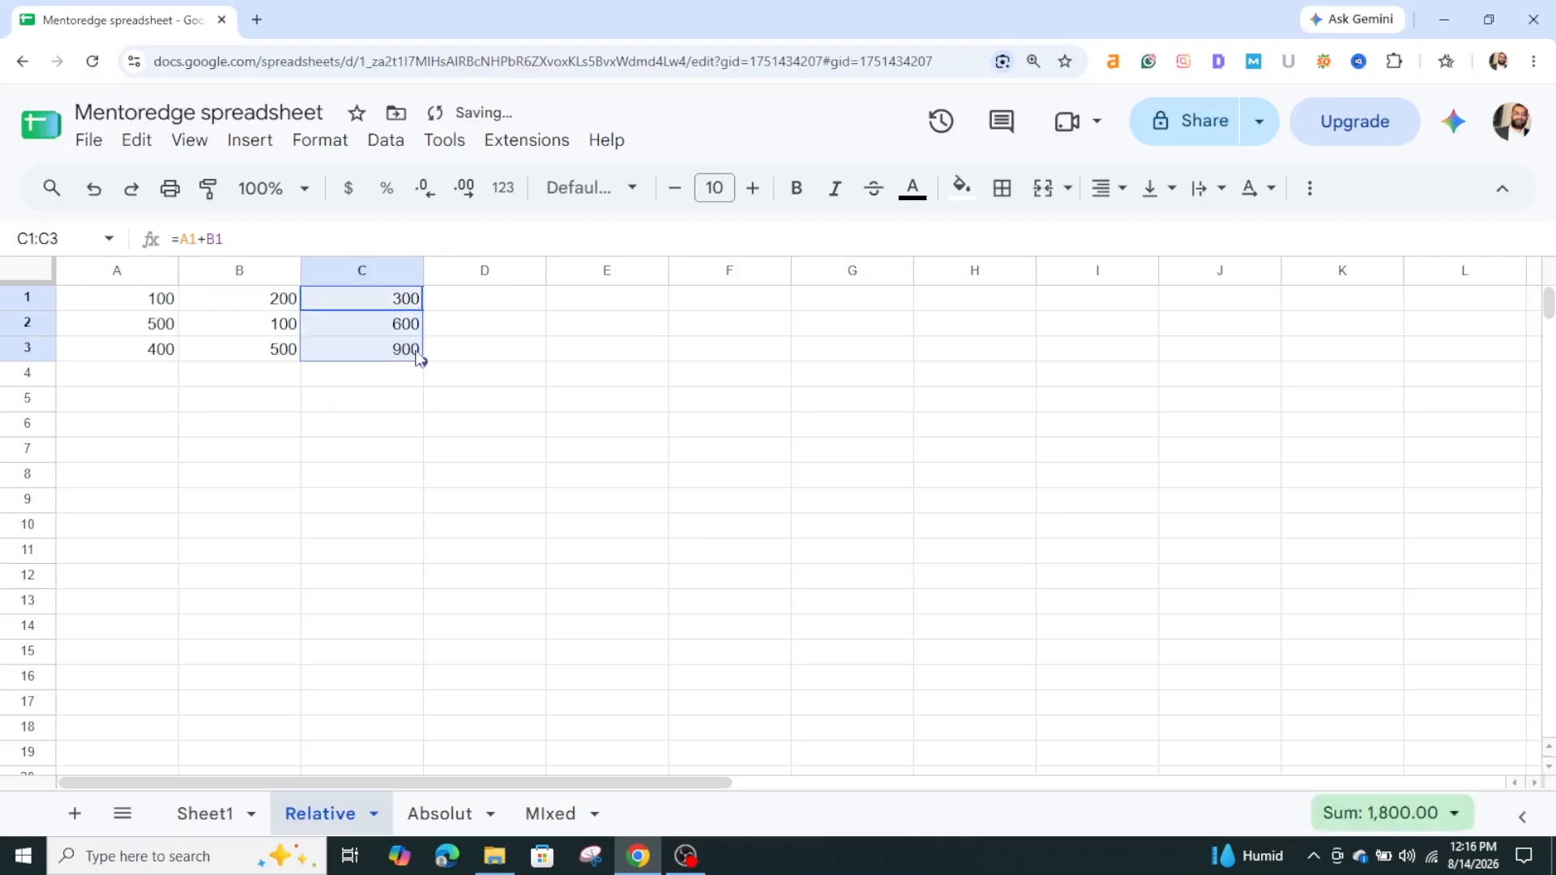
left_click(395, 327)
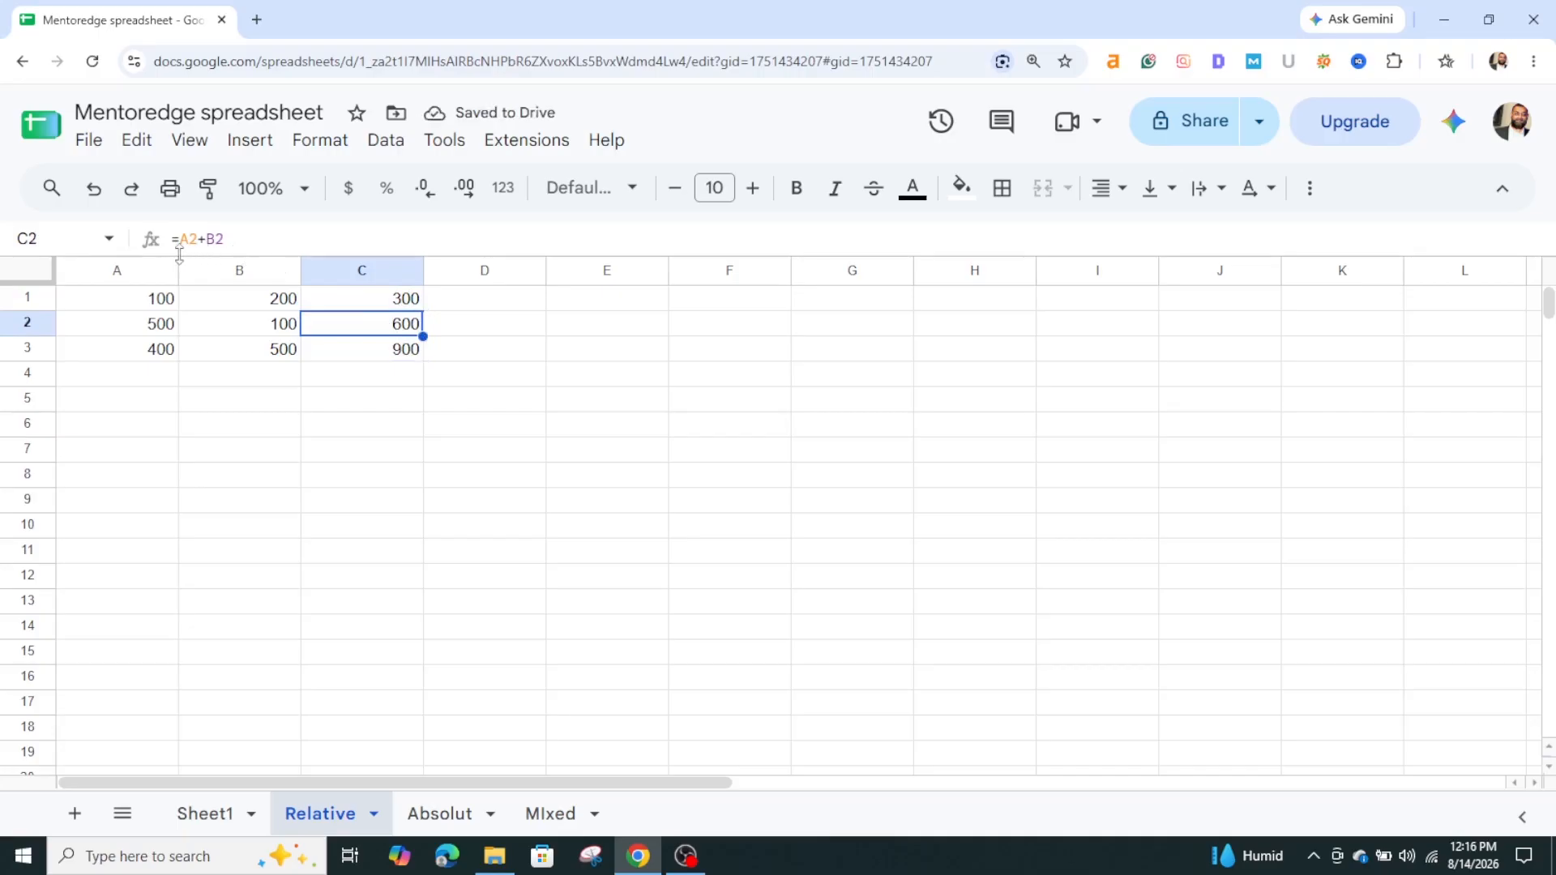
left_click(388, 357)
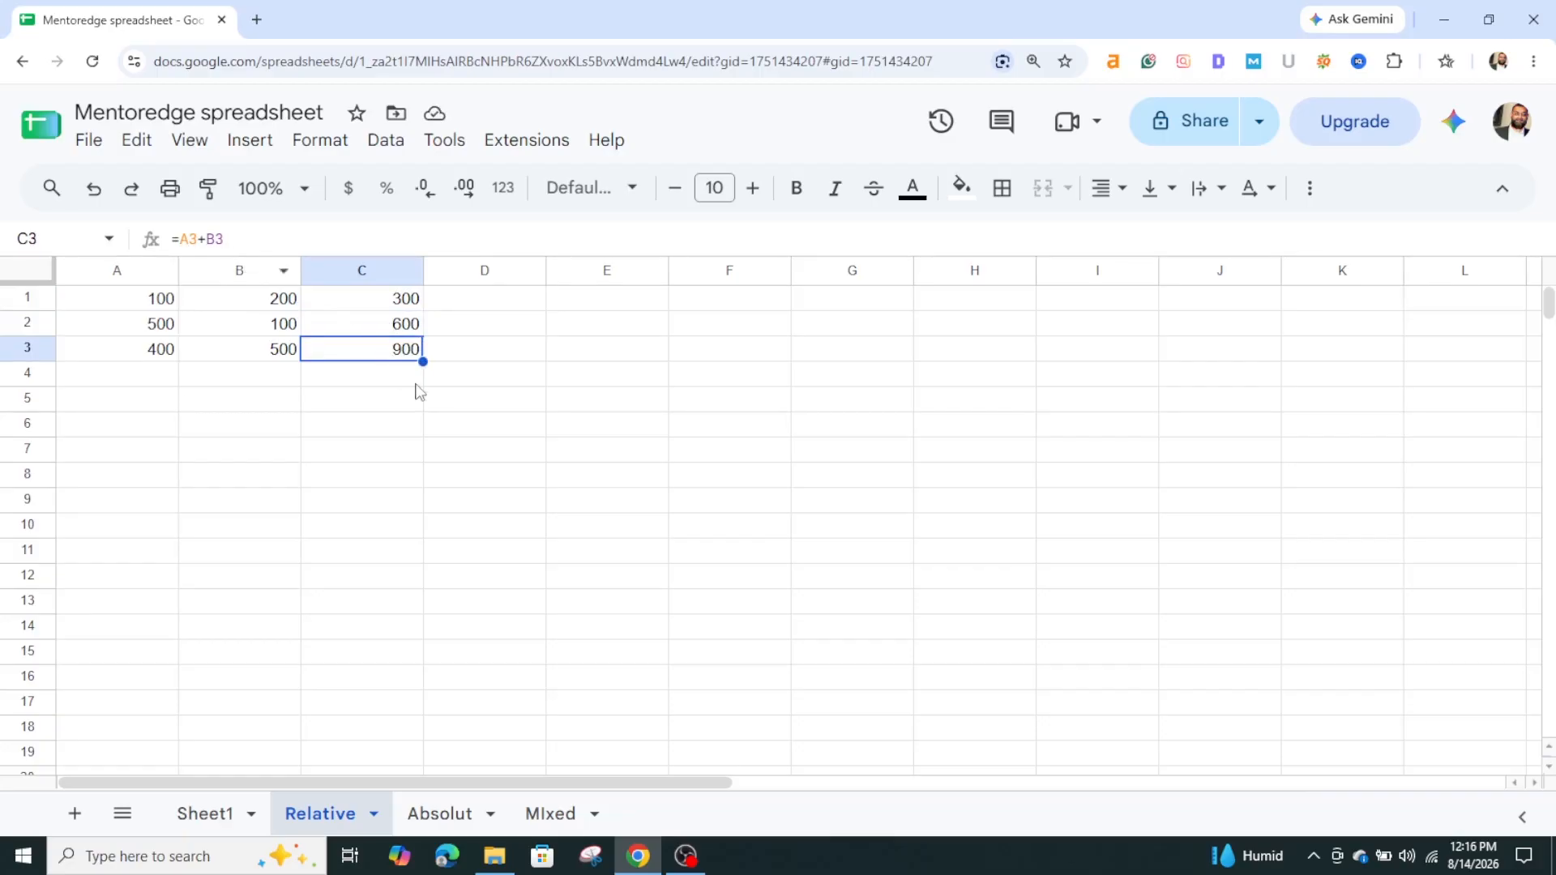
- Extend the formula from C3 down to C8 and check the formulas in C5 and C6
left_click_drag(423, 362, 381, 478)
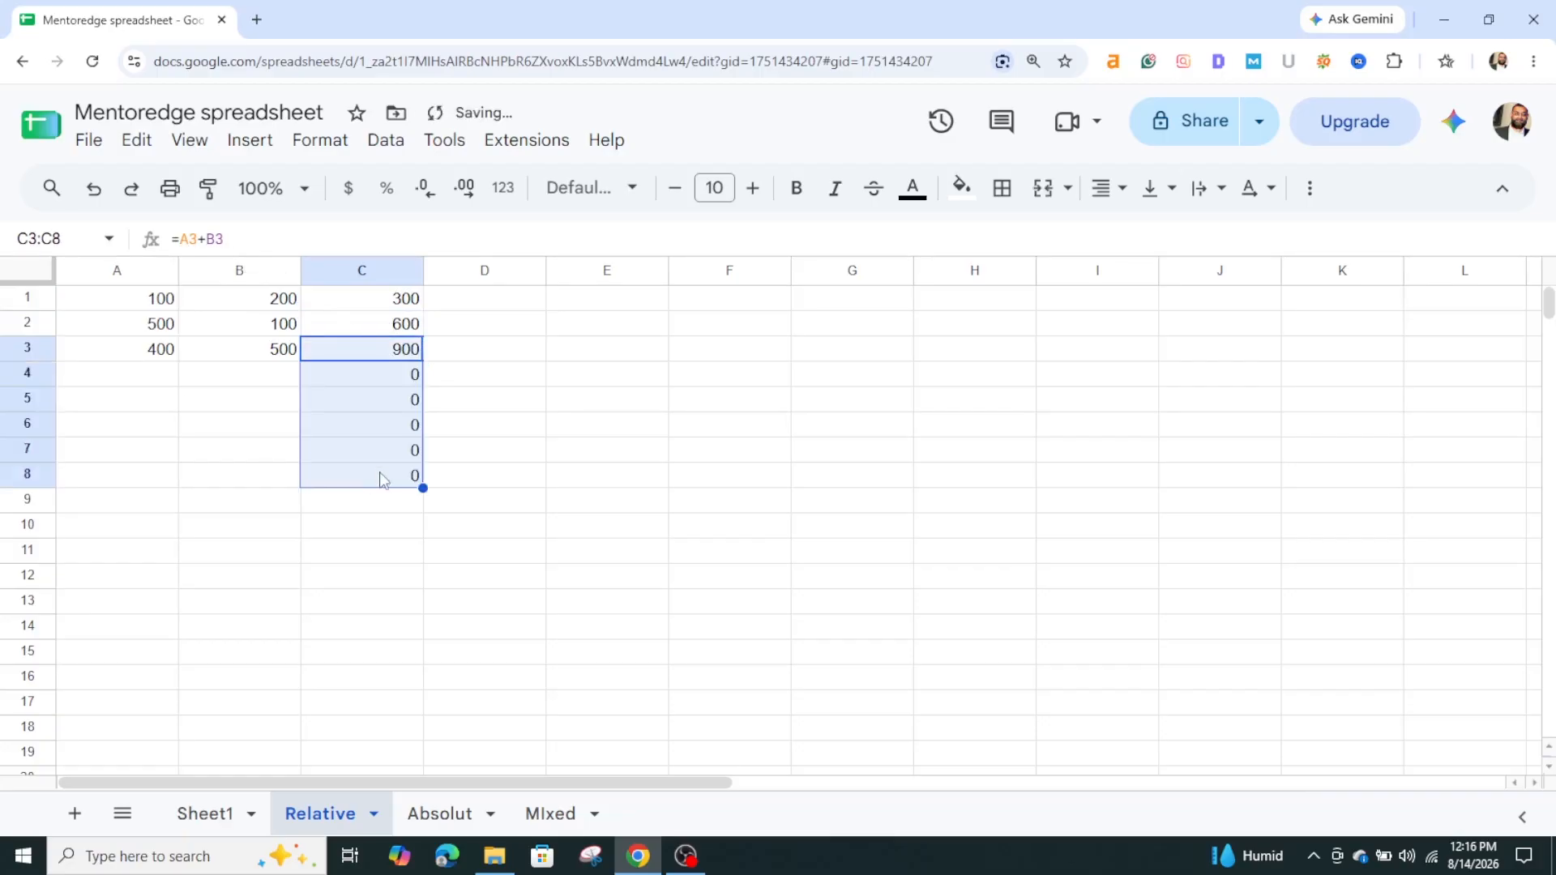
left_click(382, 405)
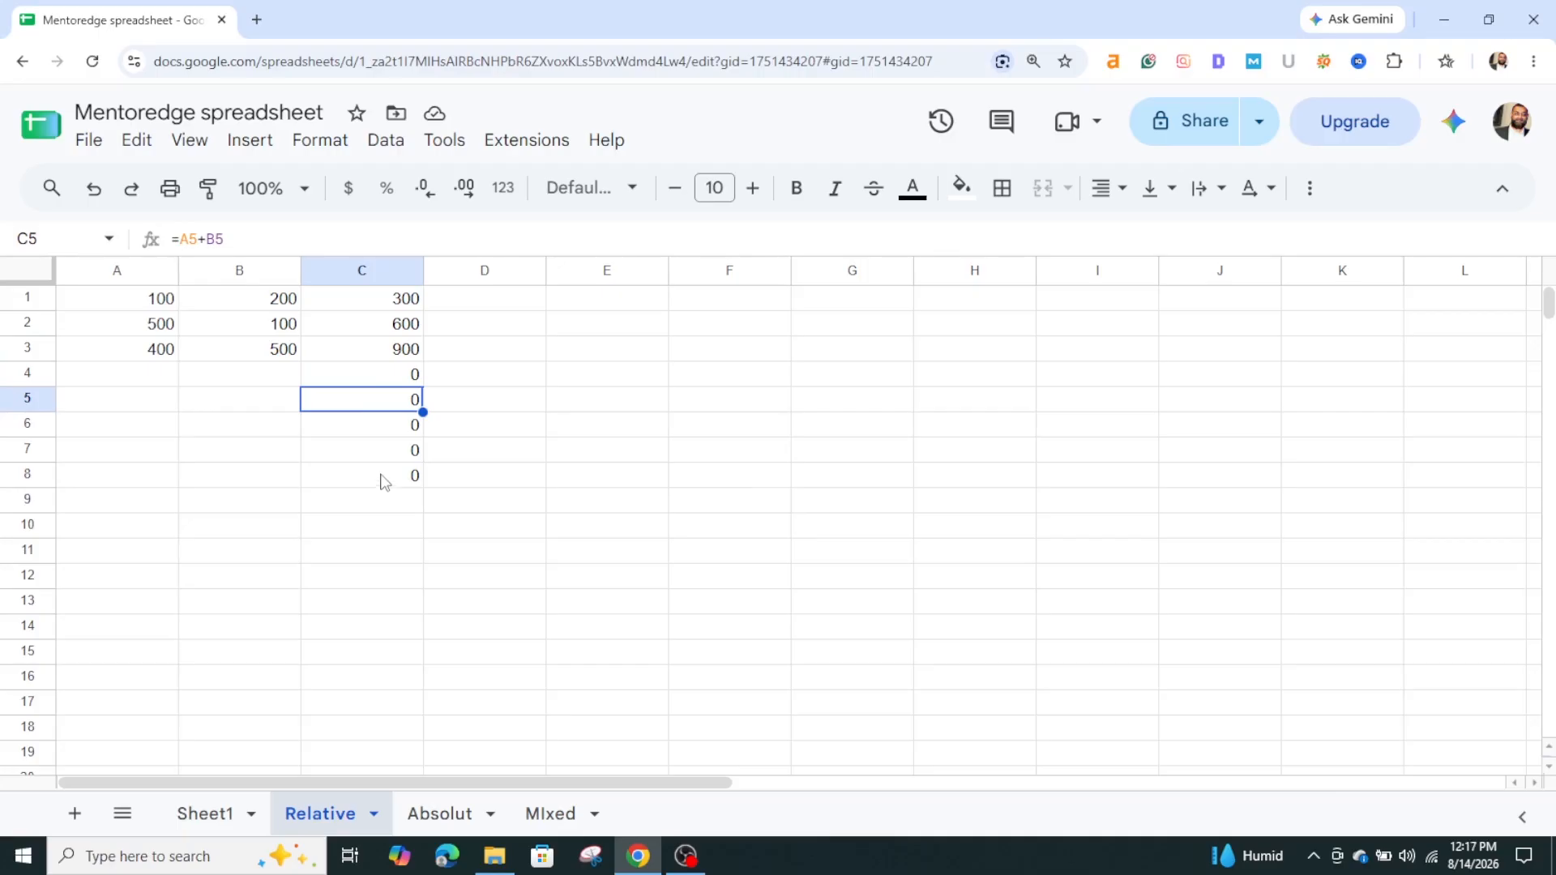
left_click(384, 429)
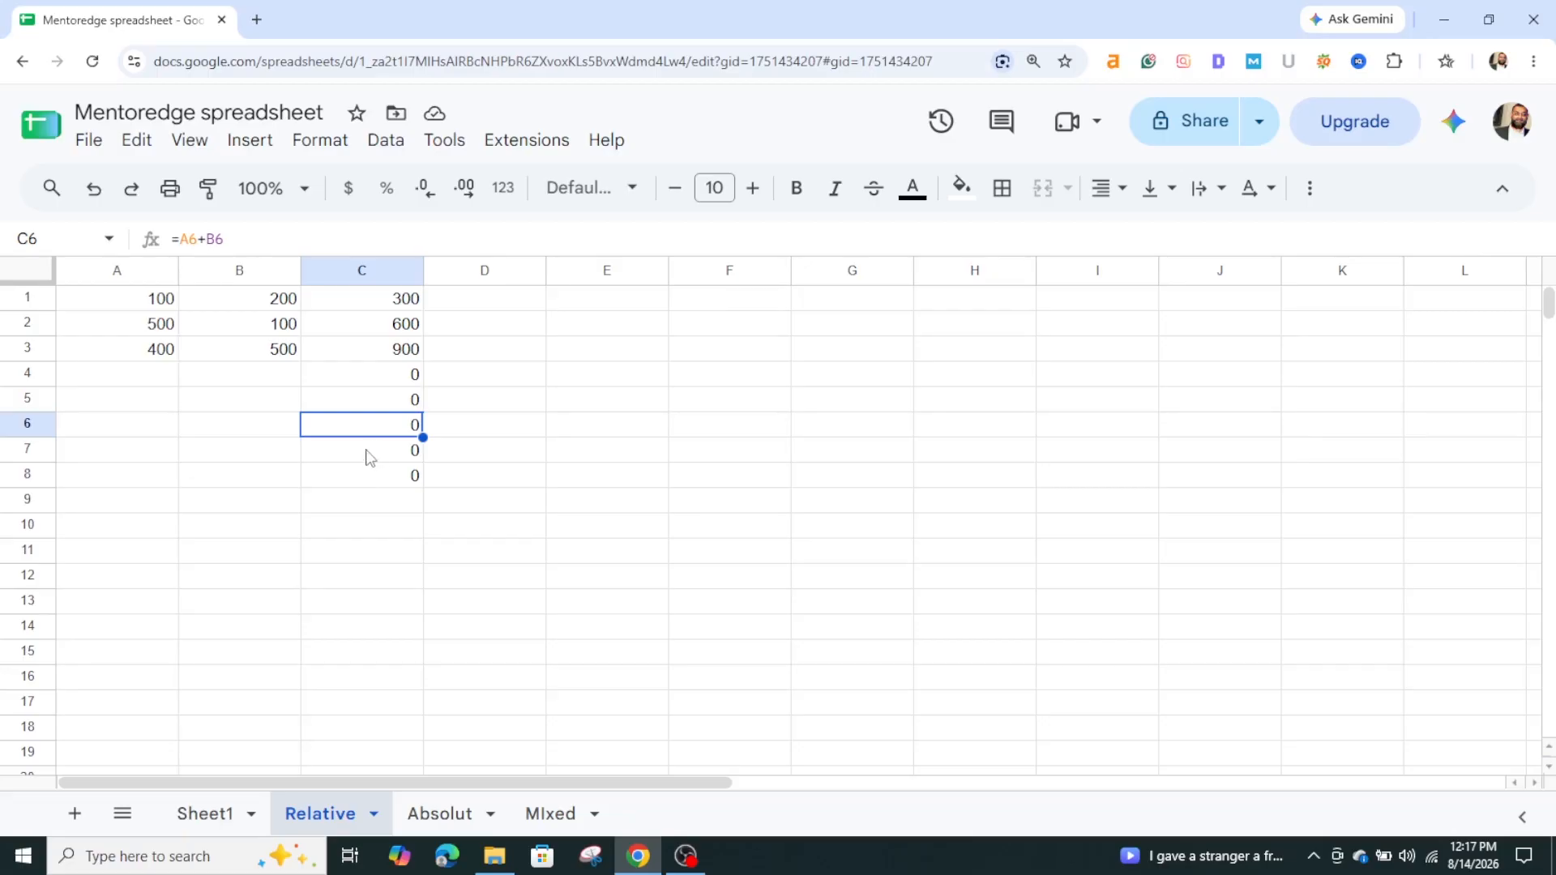
- Fill the formula in C2 down to C8 again and check the references in C3, C4, C5, C7 and C8
left_click(387, 326)
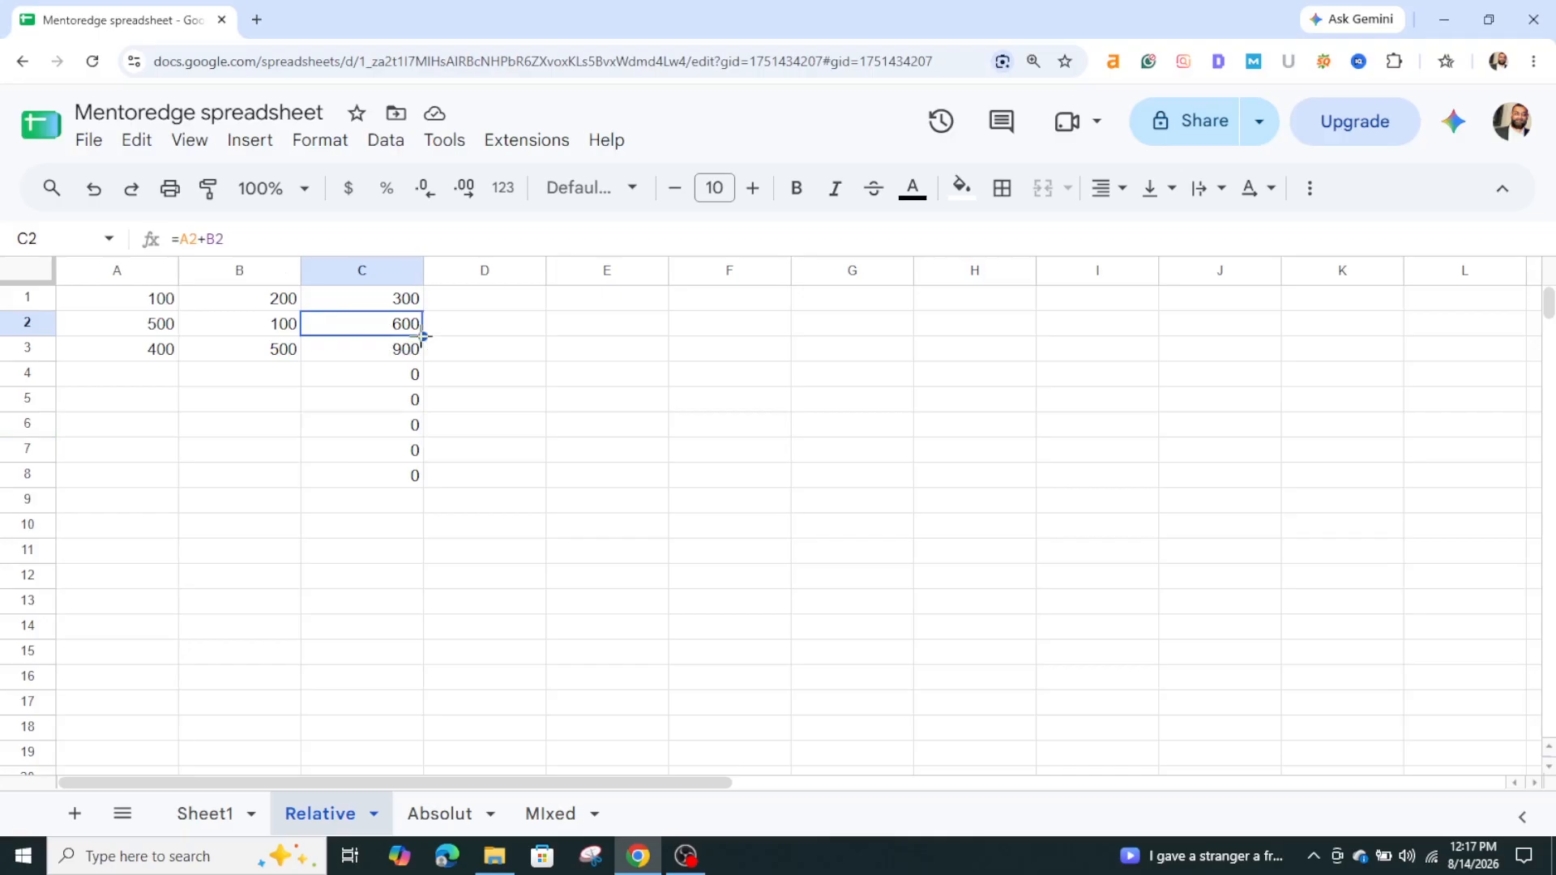
left_click_drag(423, 336, 408, 475)
left_click(395, 353)
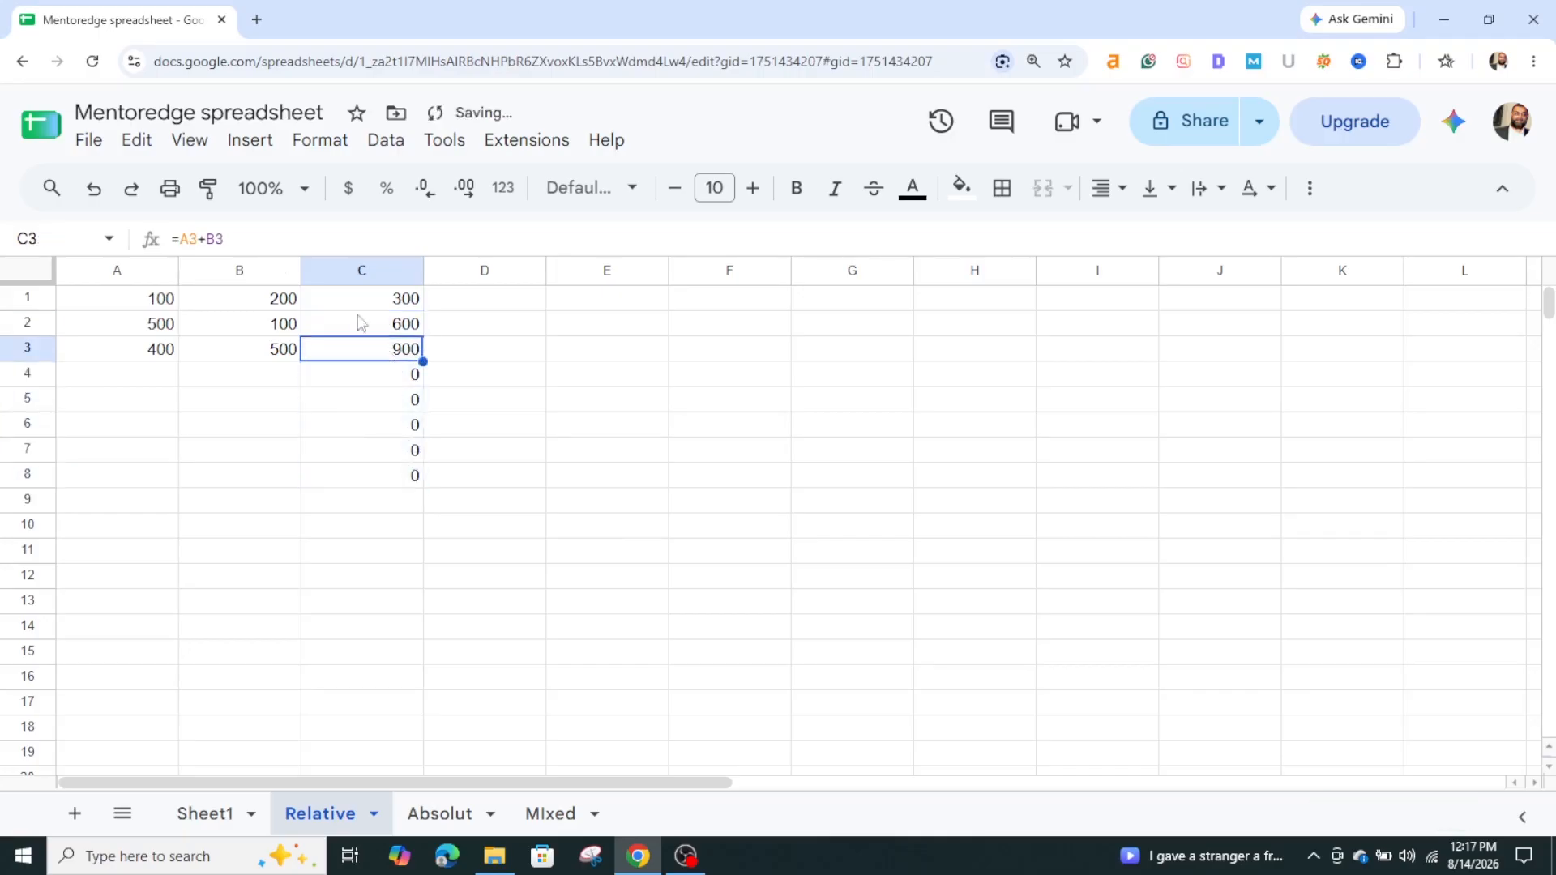
left_click(405, 379)
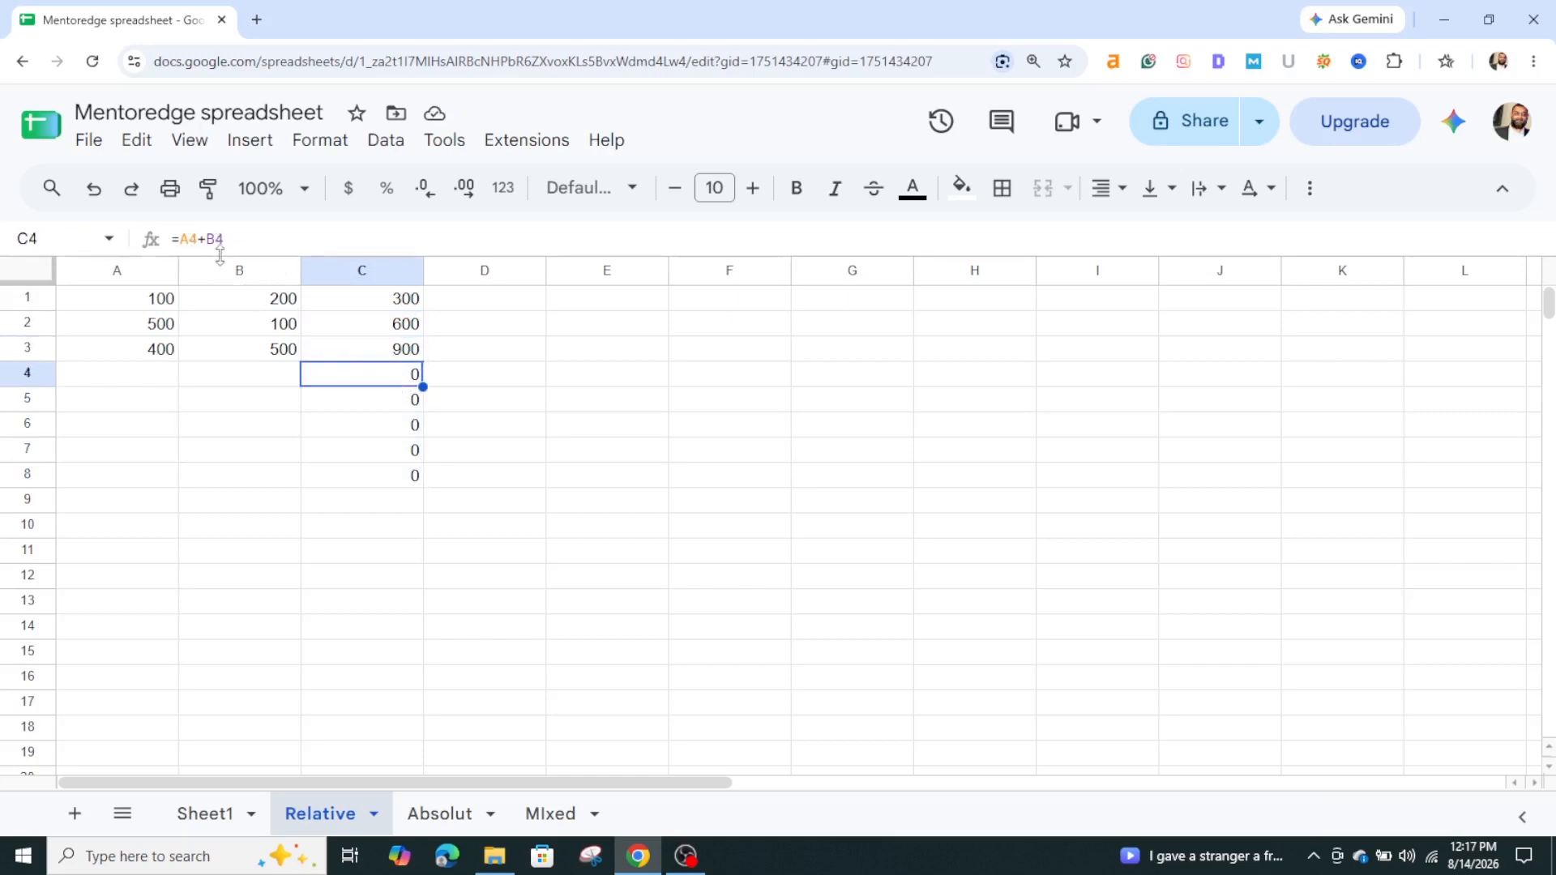
left_click(368, 401)
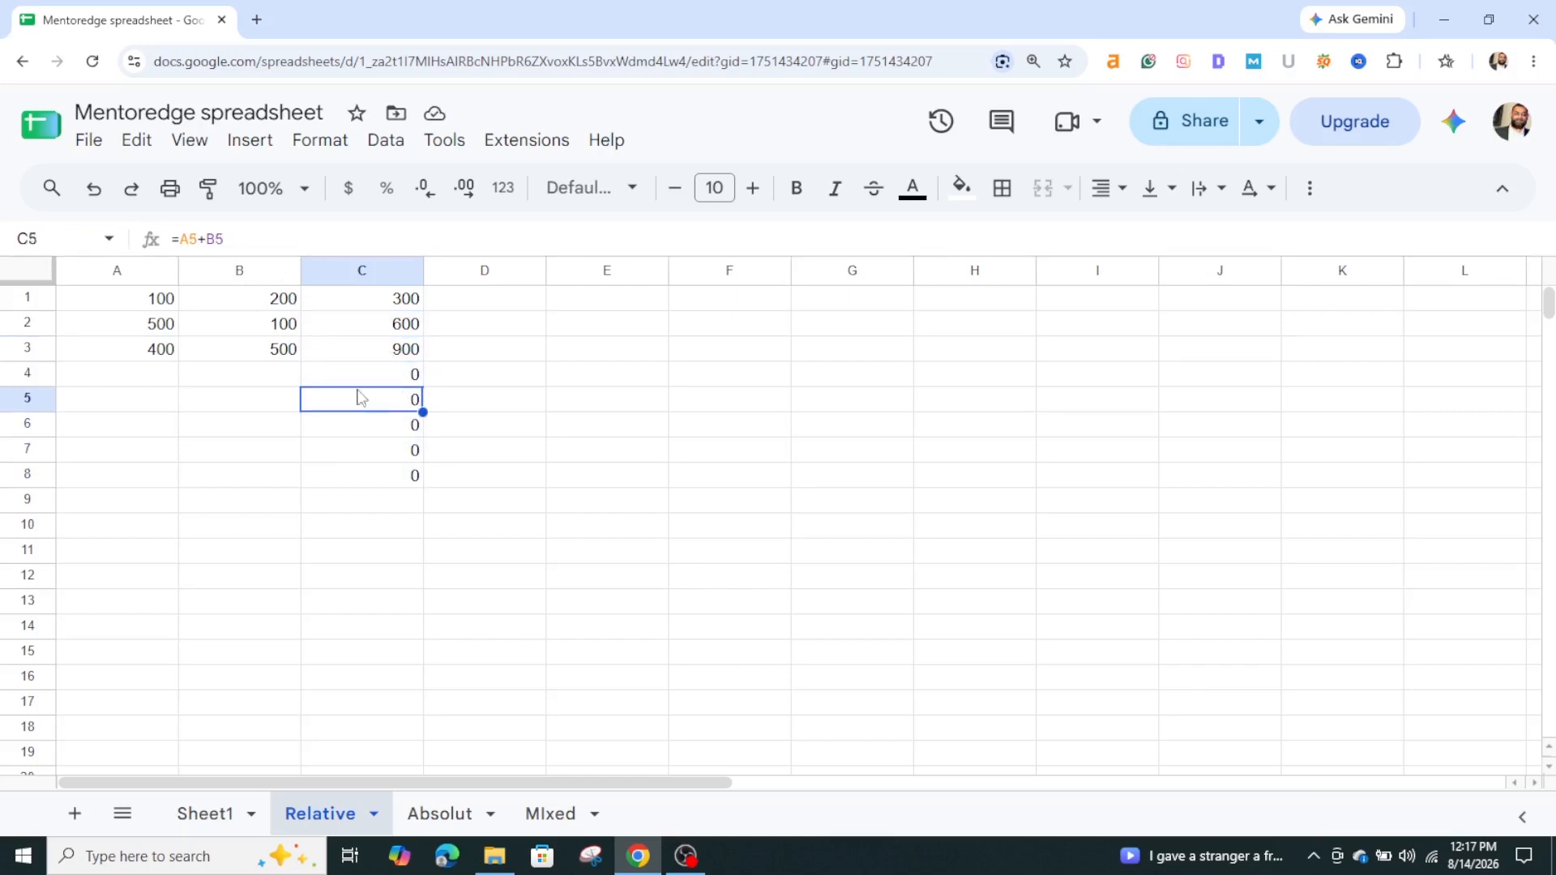
left_click(380, 458)
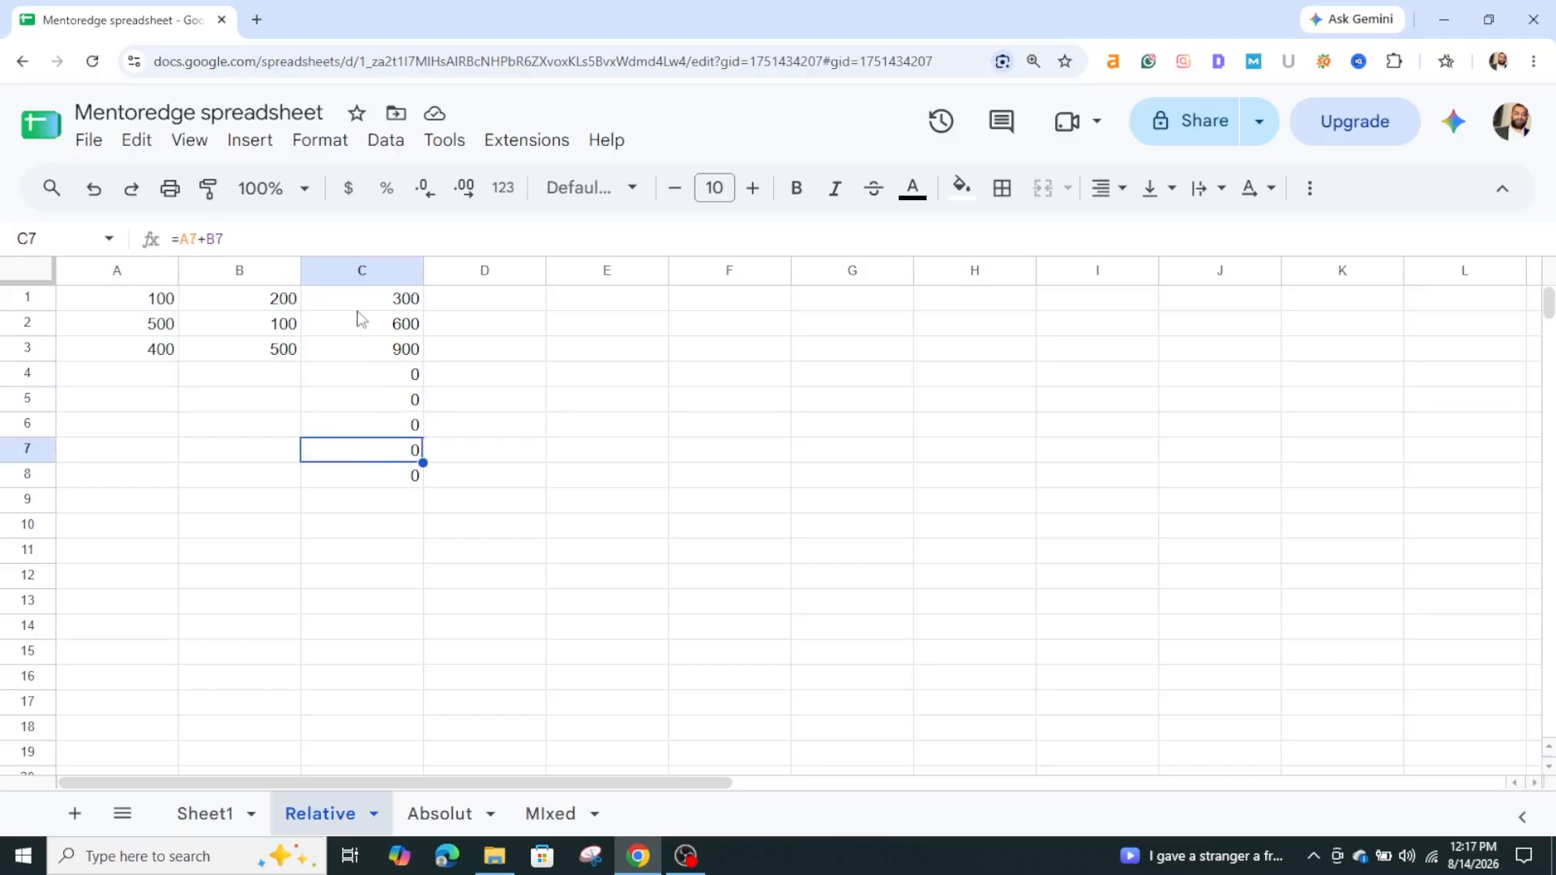
left_click(357, 477)
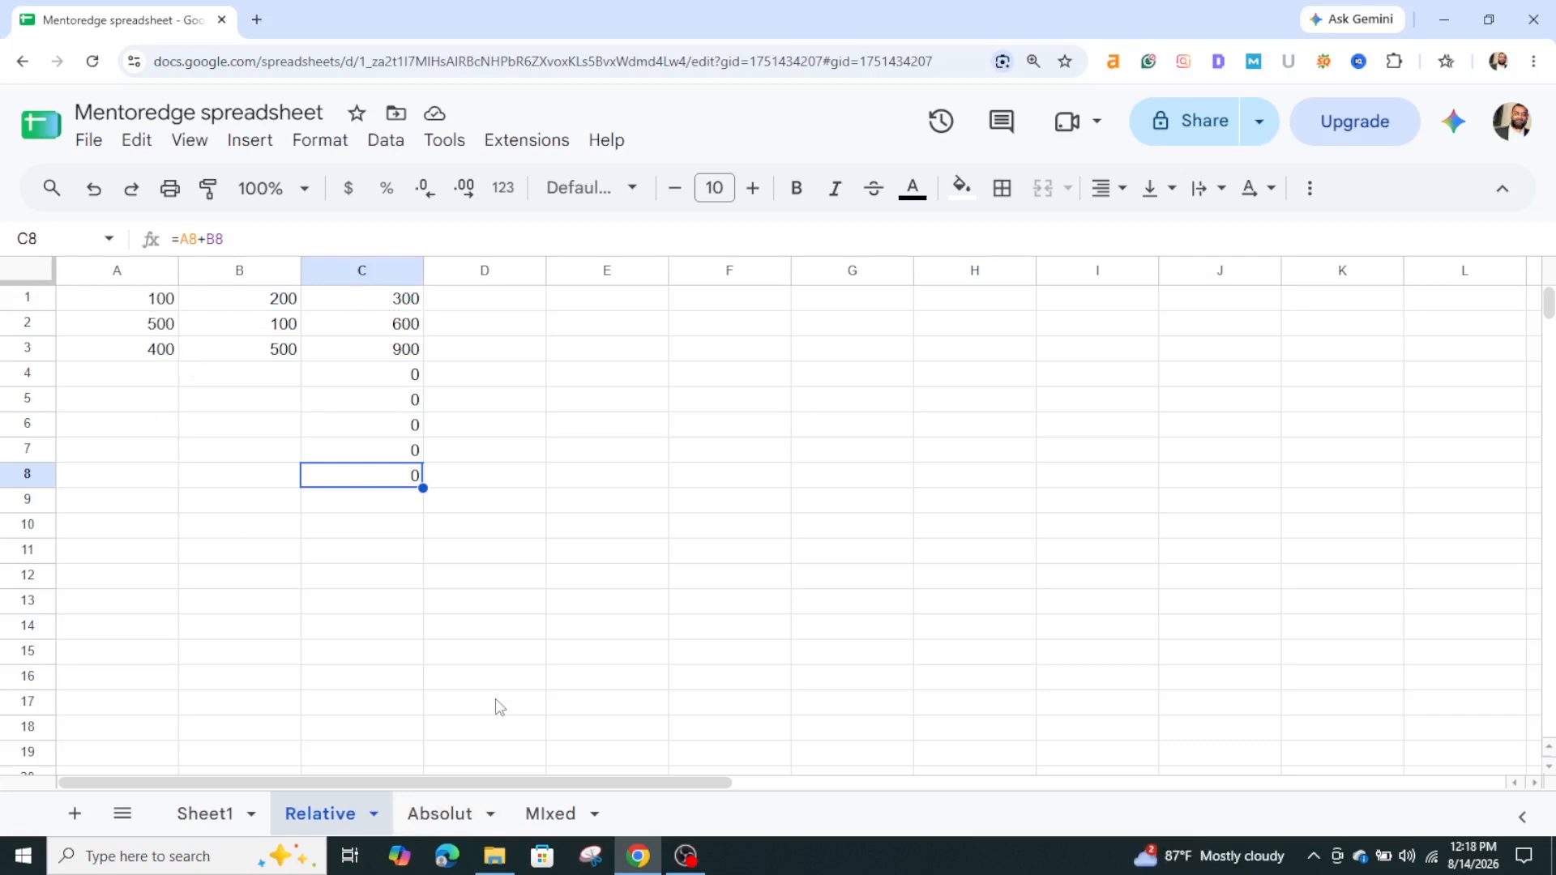
- Clear the existing formulas from cells B2:B4 on the Absolut sheet
left_click(453, 818)
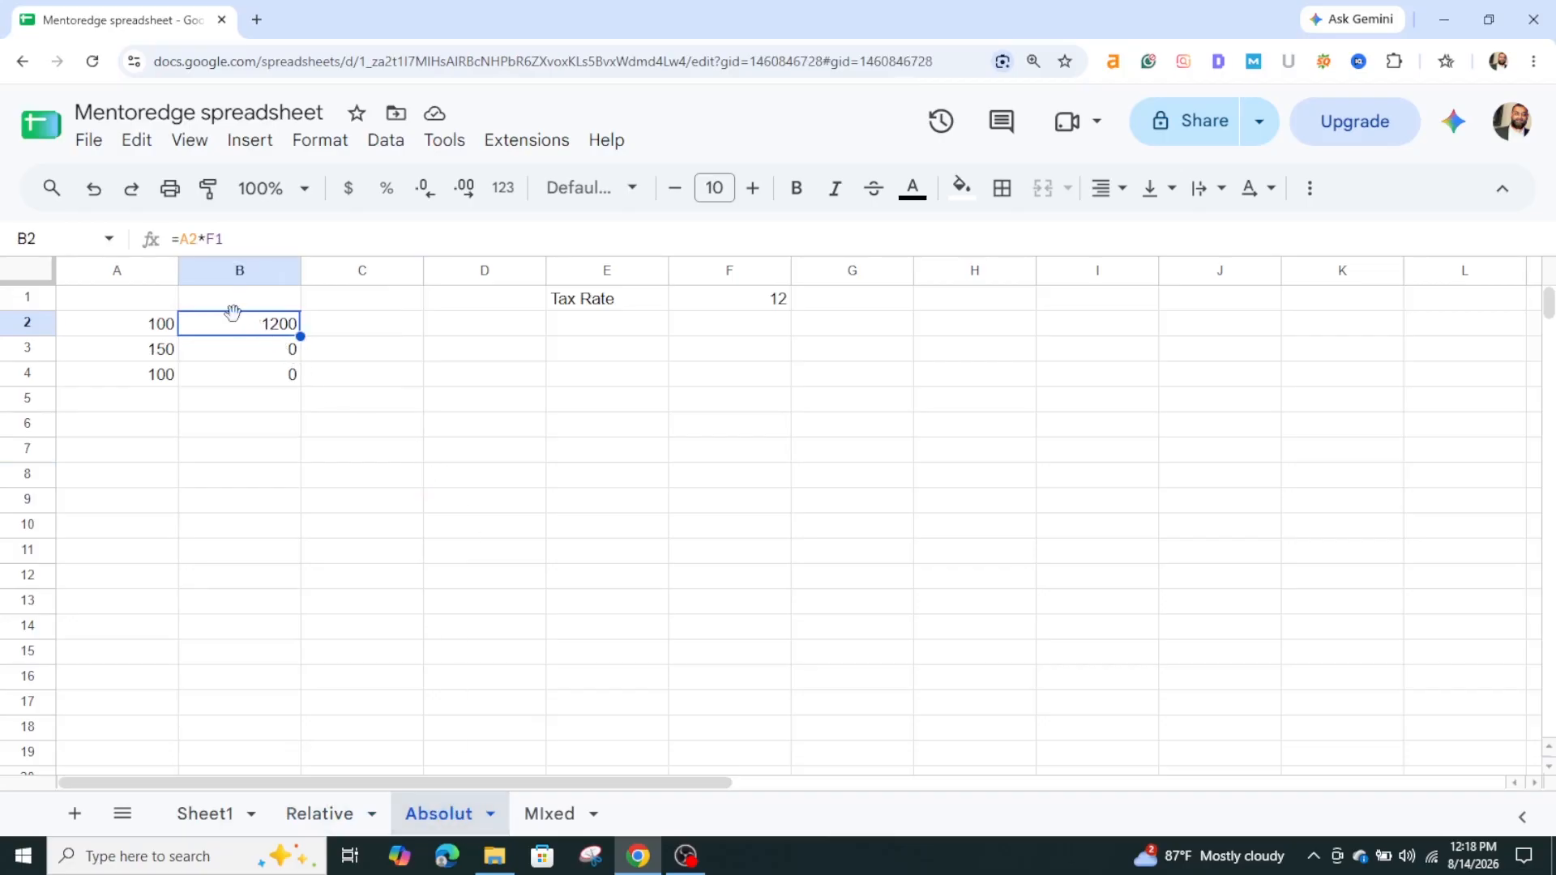
left_click_drag(237, 324, 245, 381)
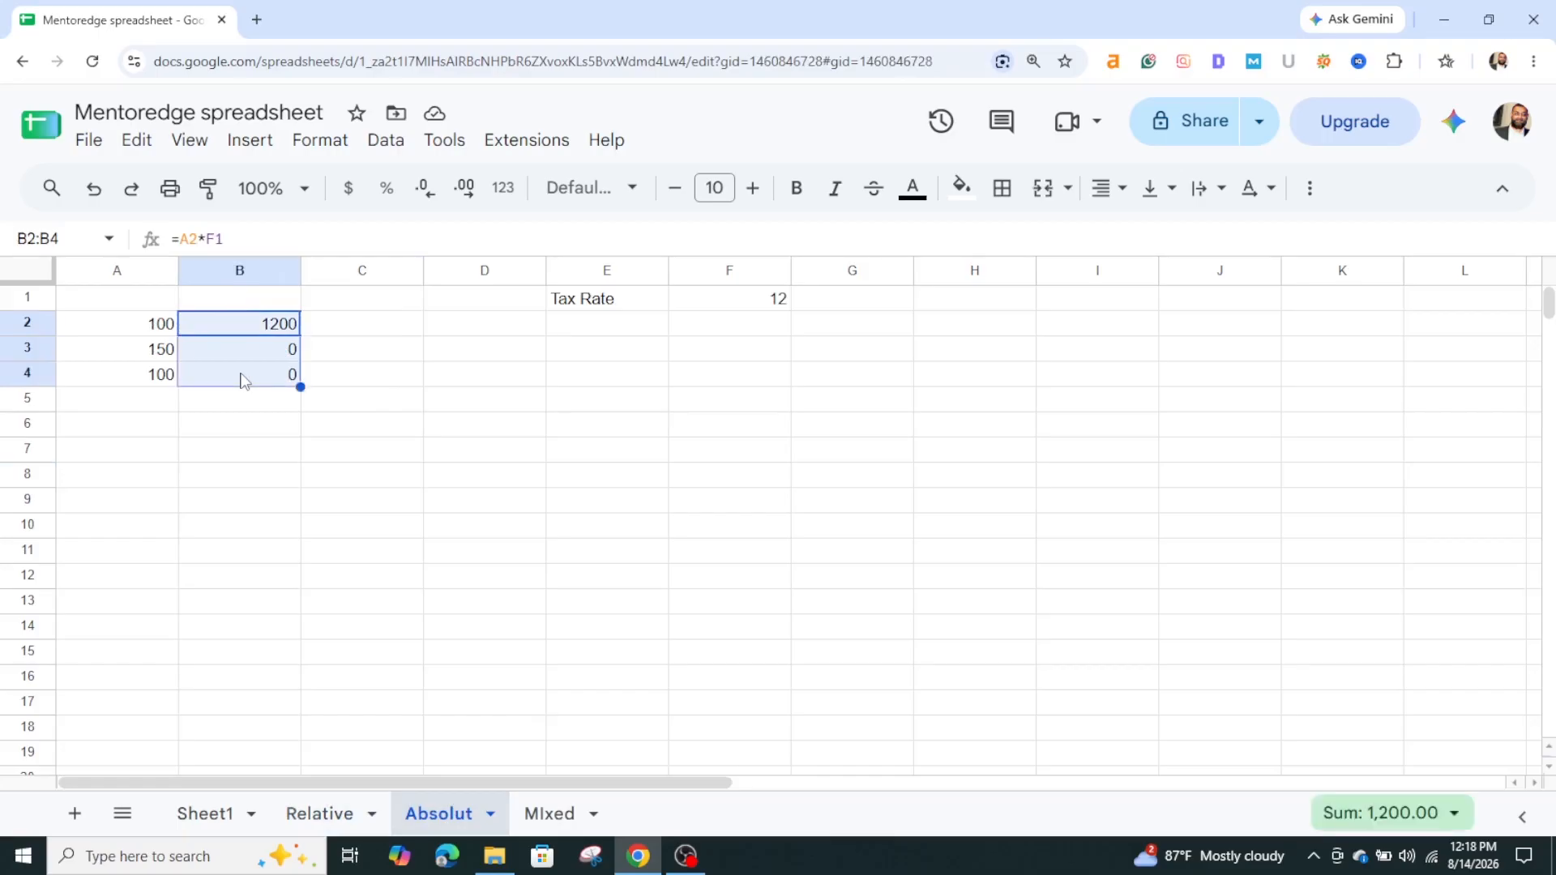
key("Delete")
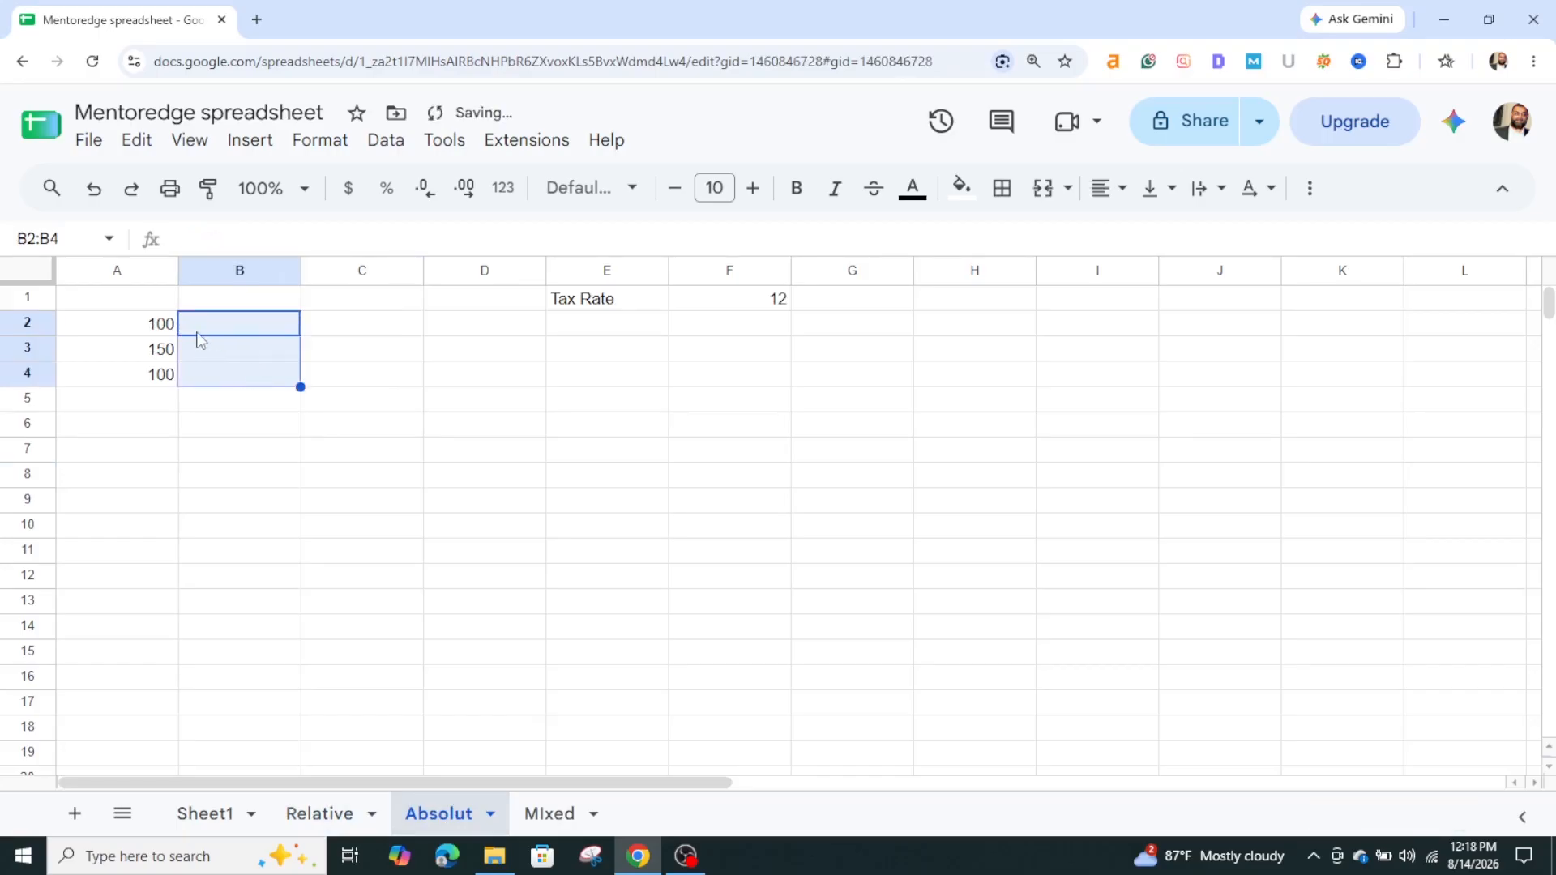
- Enter the formula =A2*F1 in cell B2 to multiply the first amount by the tax rate
left_click(175, 324)
left_click(246, 332)
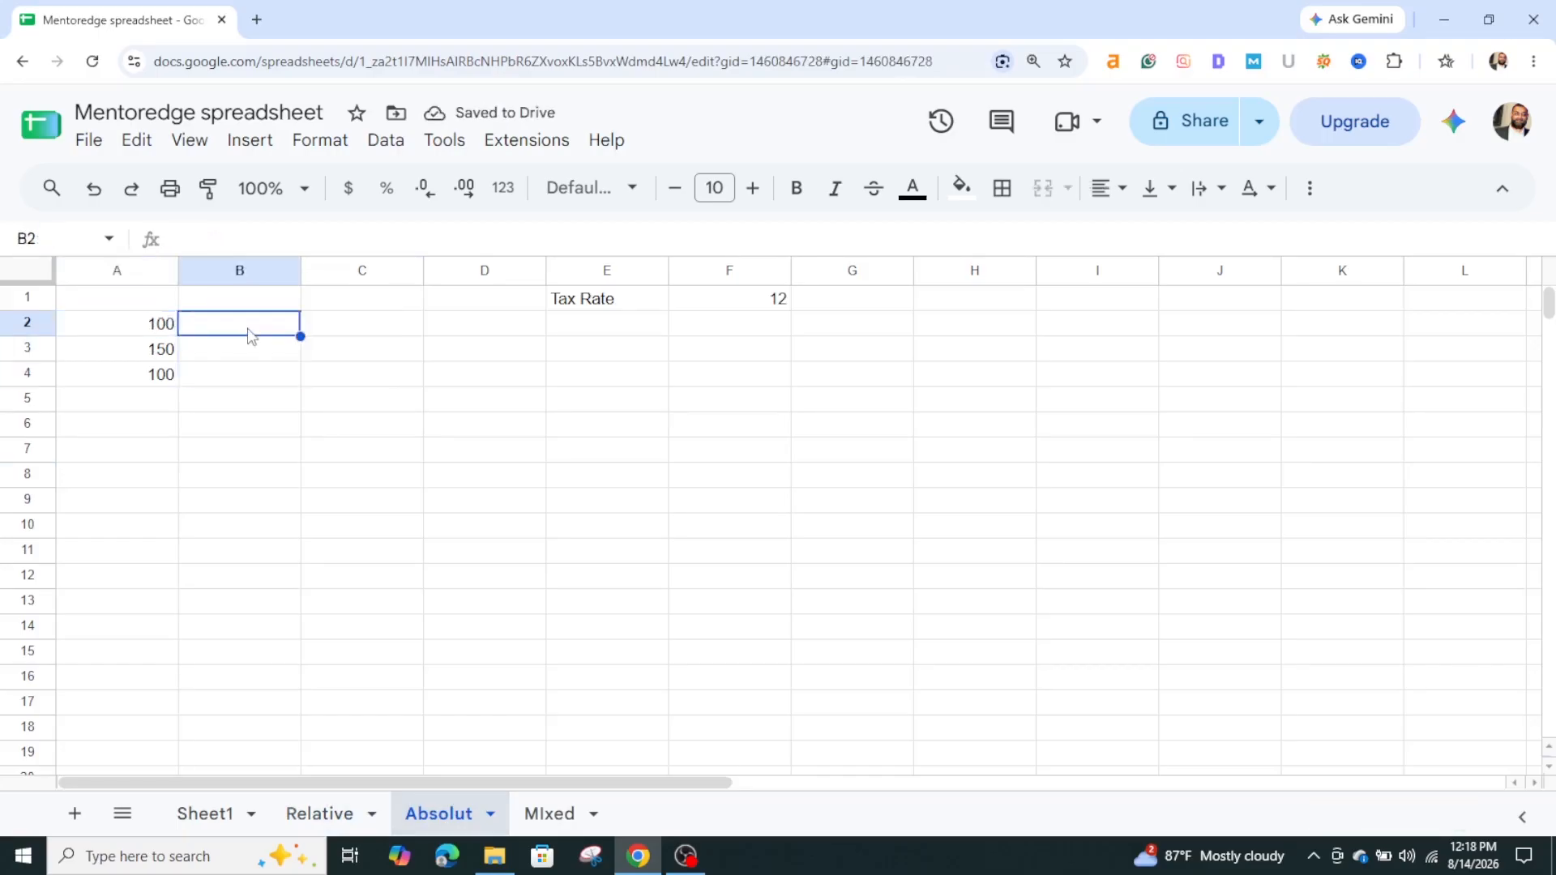
left_click(737, 306)
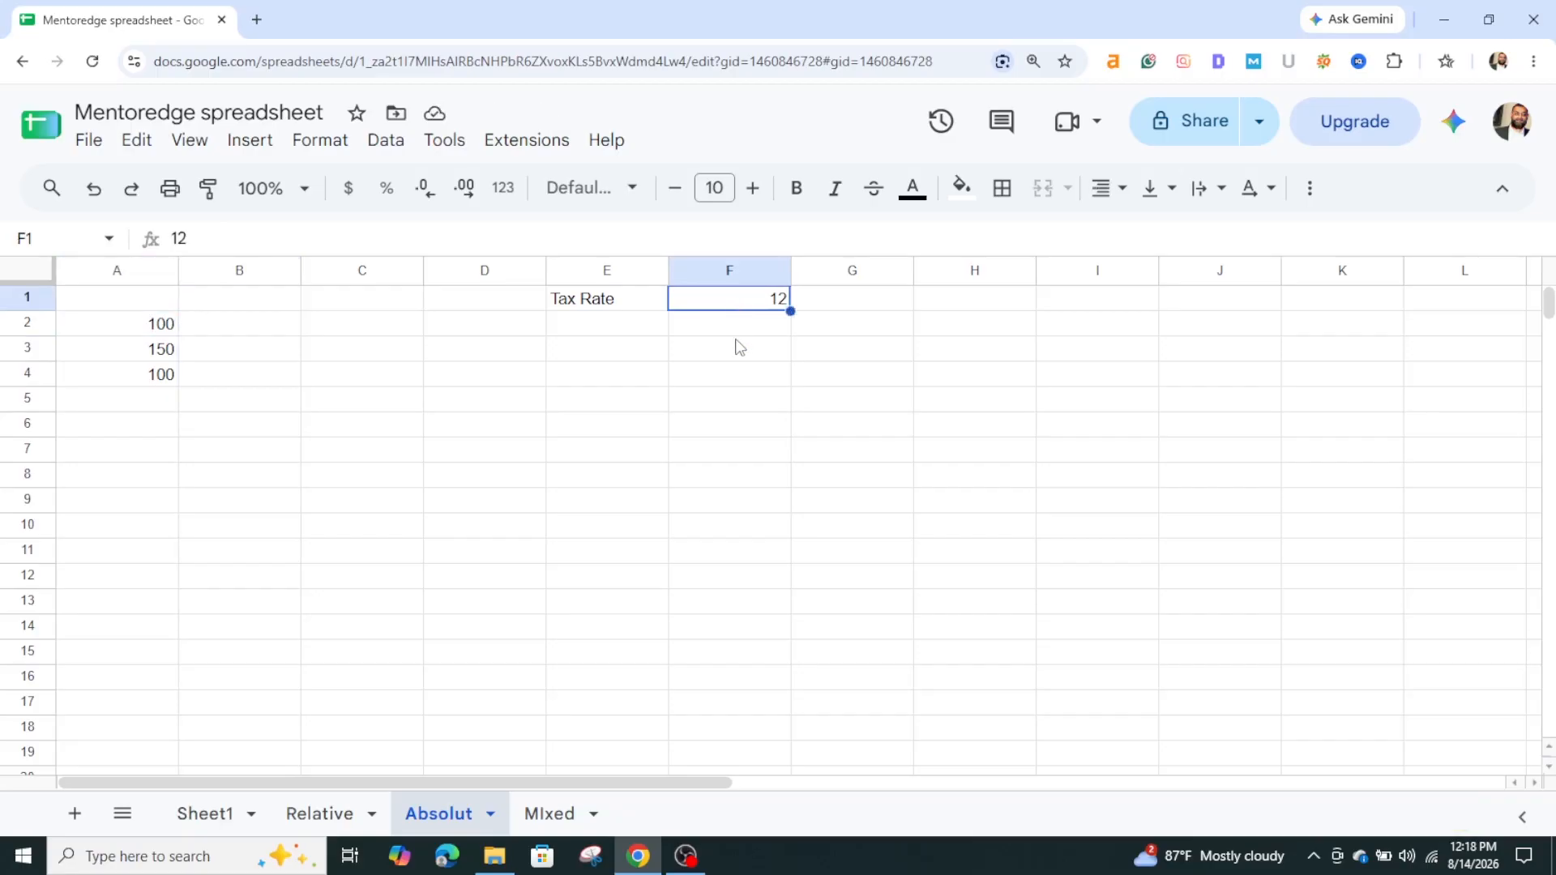
left_click(285, 327)
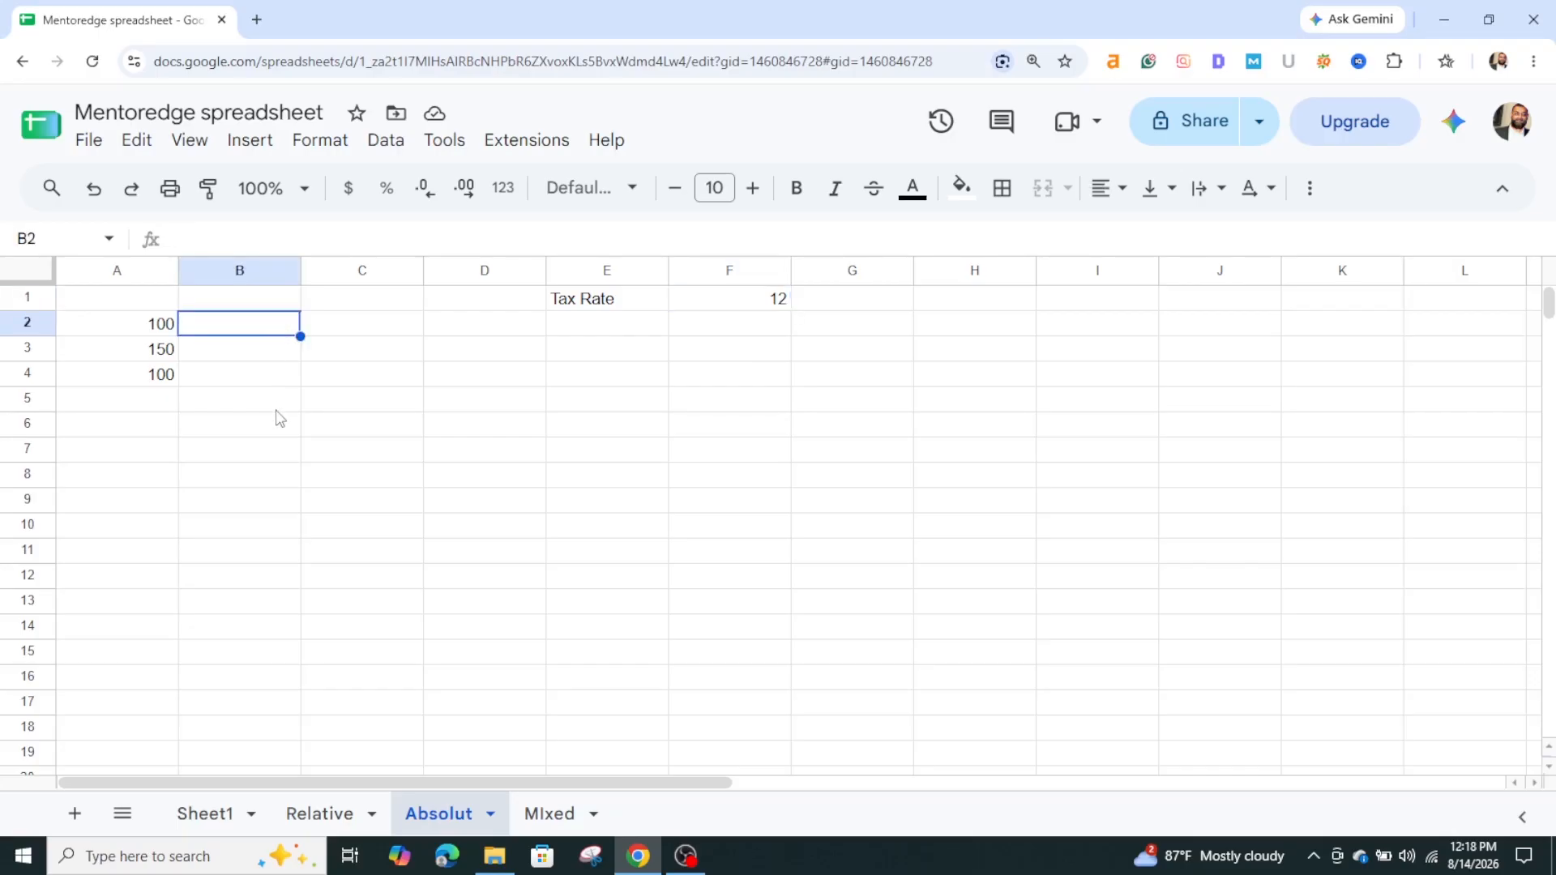
type("=")
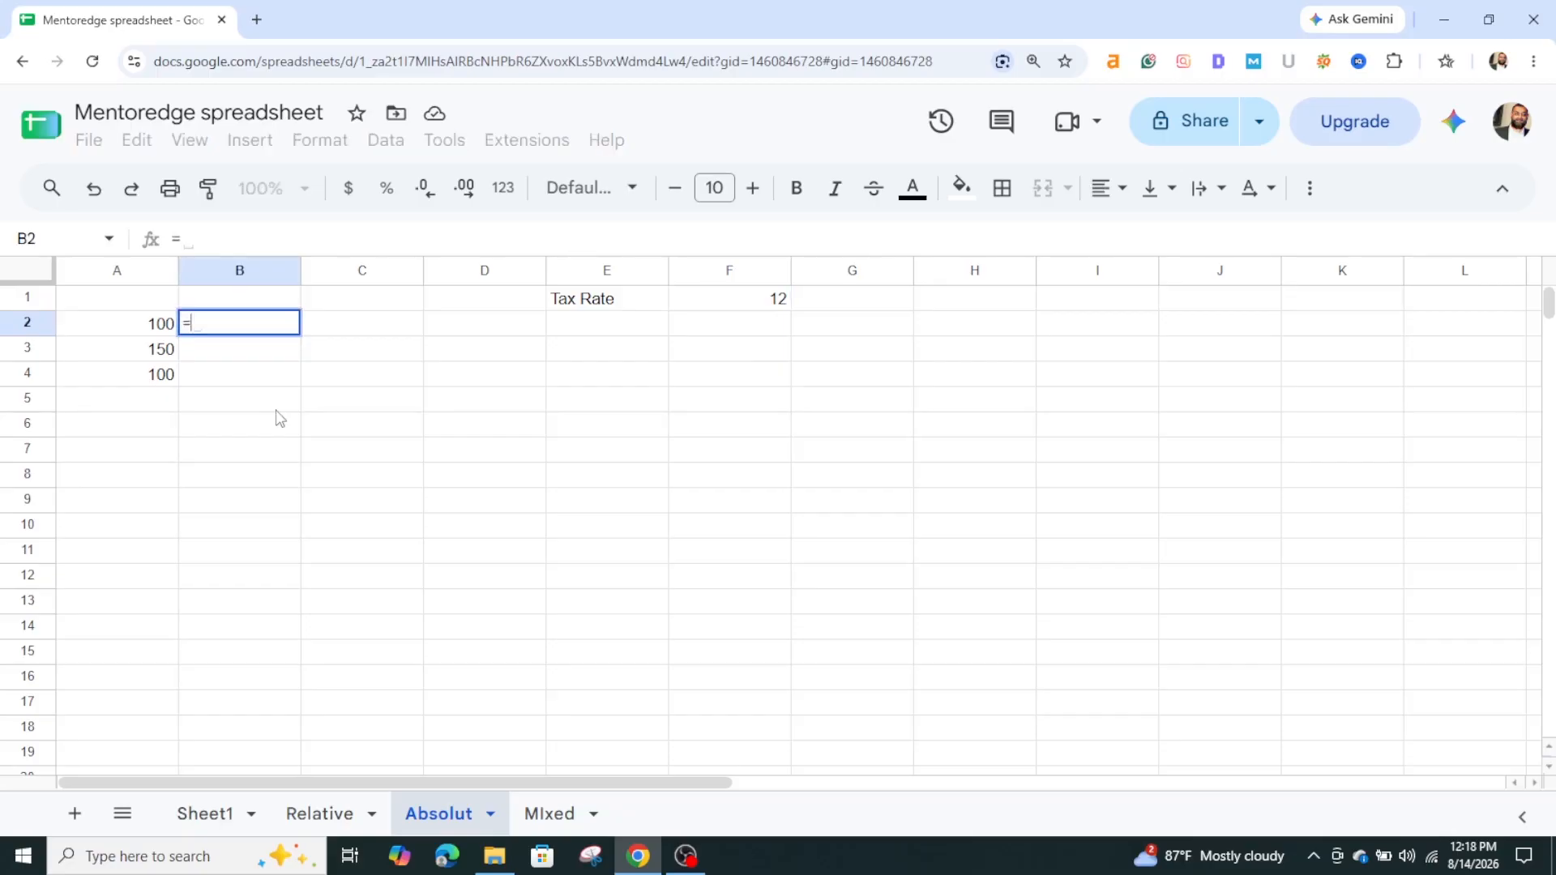
left_click(146, 326)
type("*")
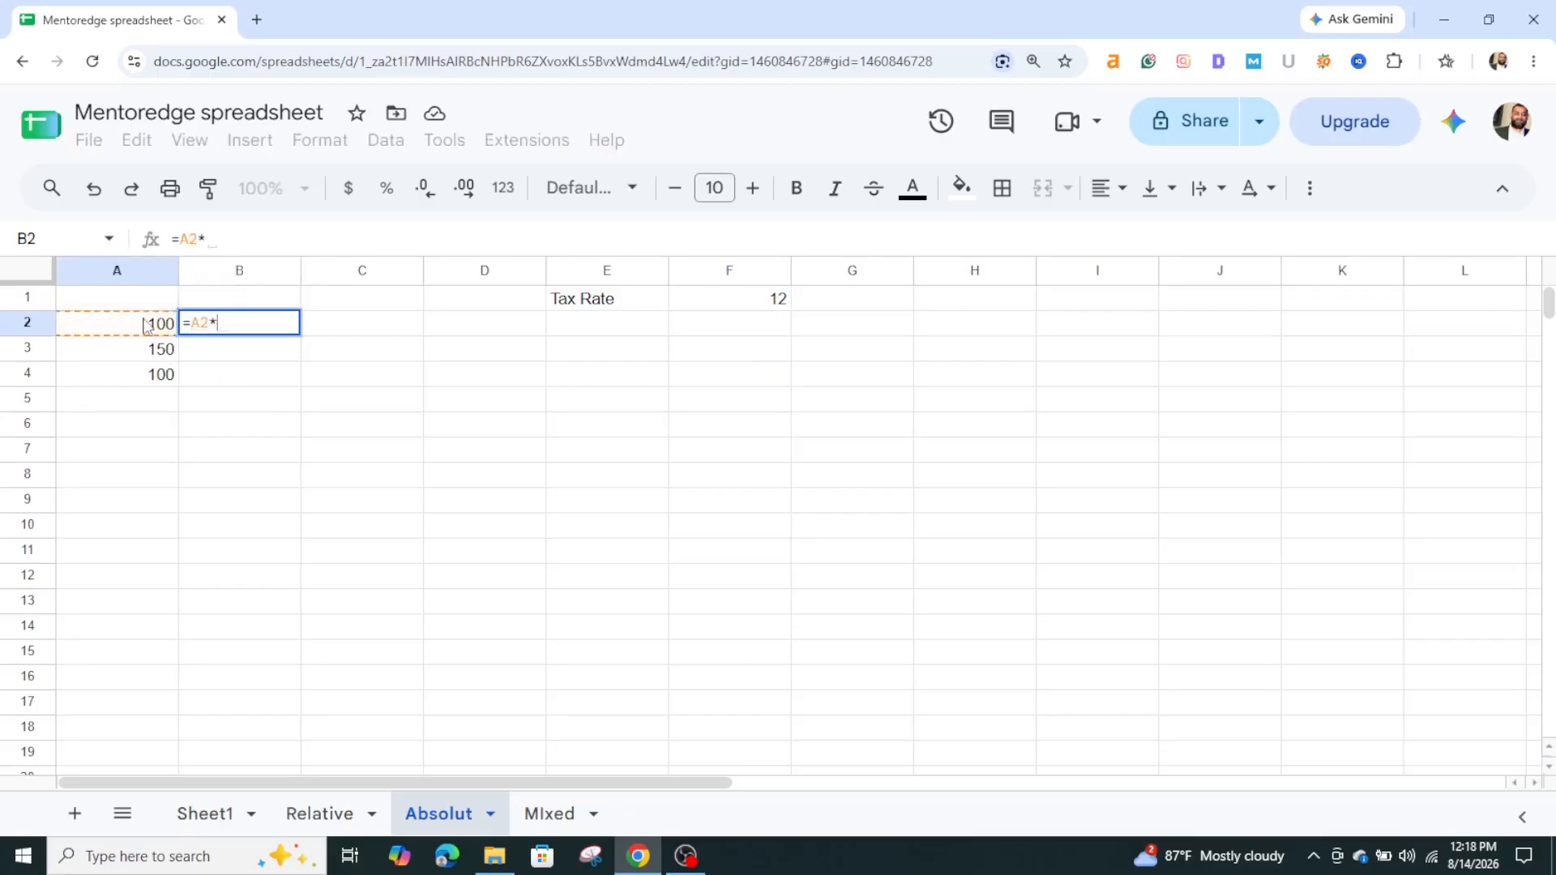
left_click(769, 306)
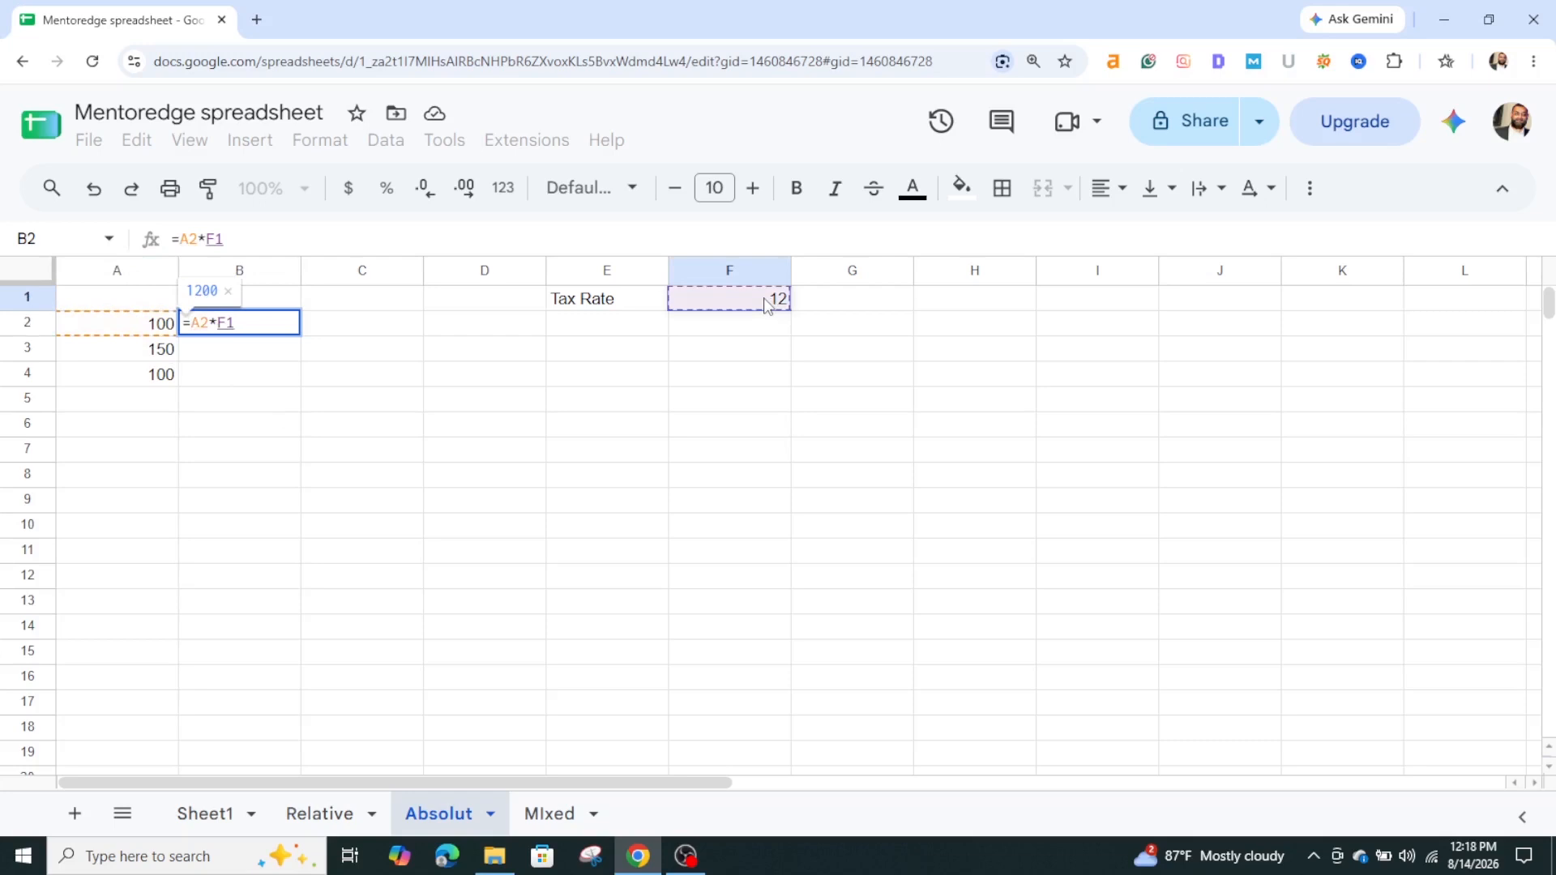
key("Return")
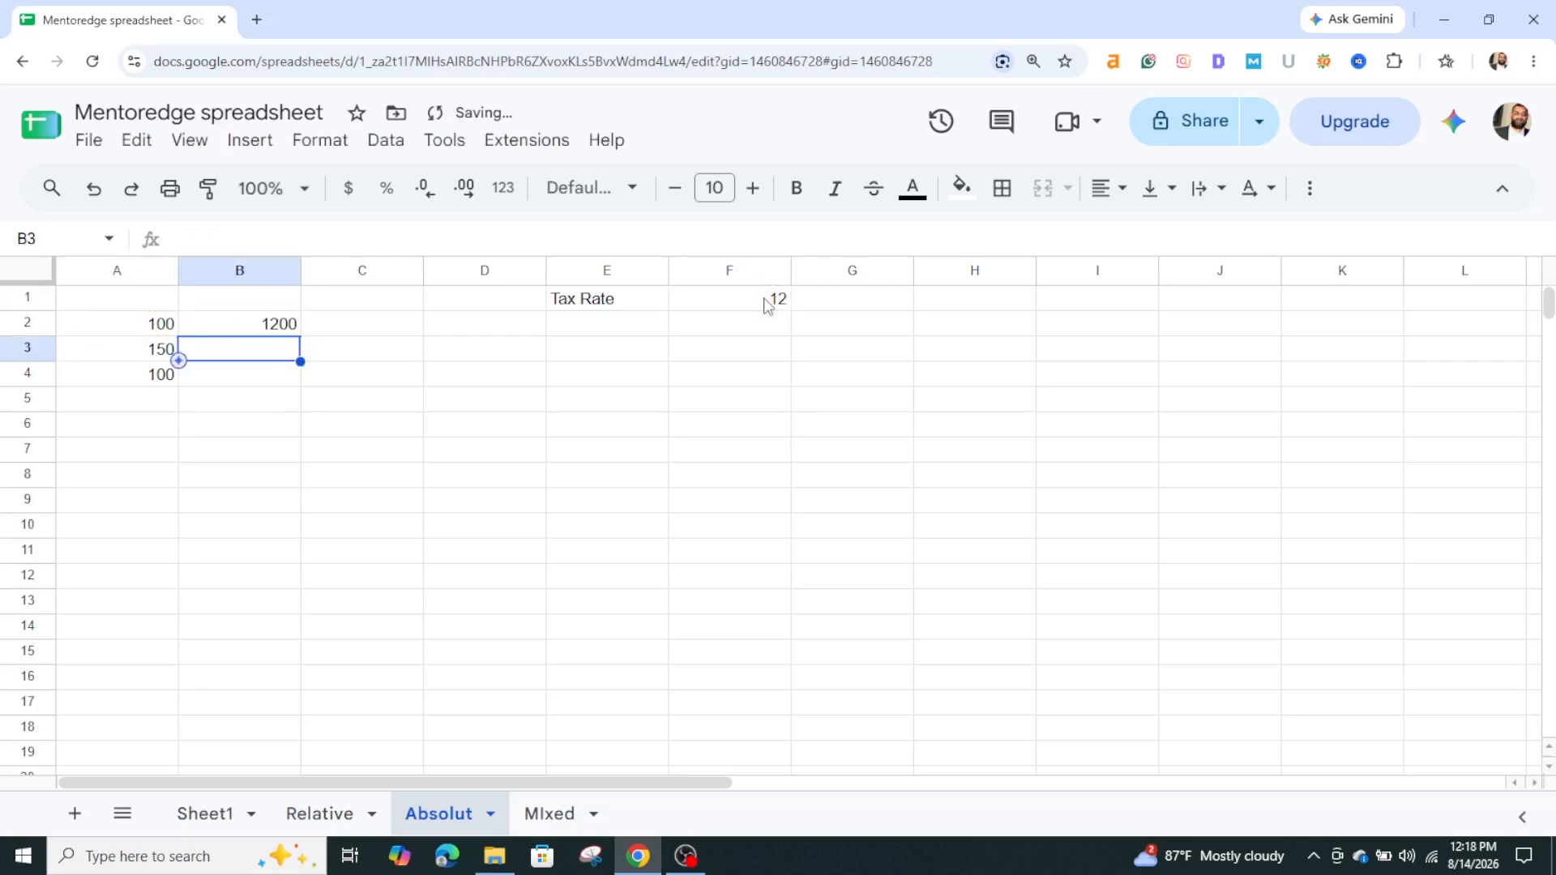
- Fill the relative formula in B2 down to B4 and check the references in B3 and B4
left_click(247, 328)
left_click_drag(300, 337, 298, 374)
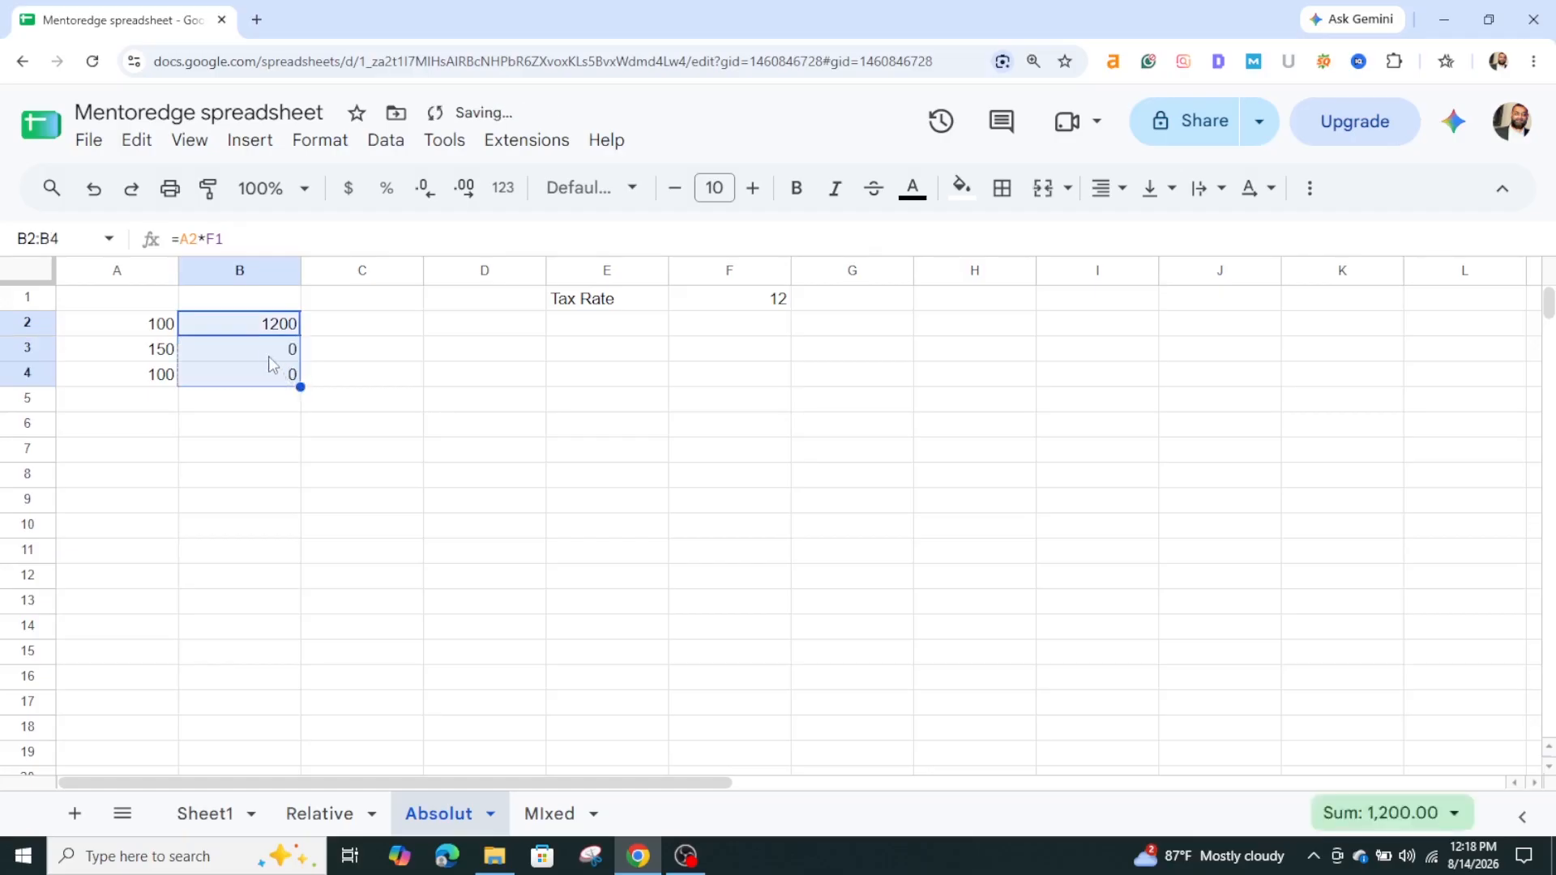
left_click(265, 349)
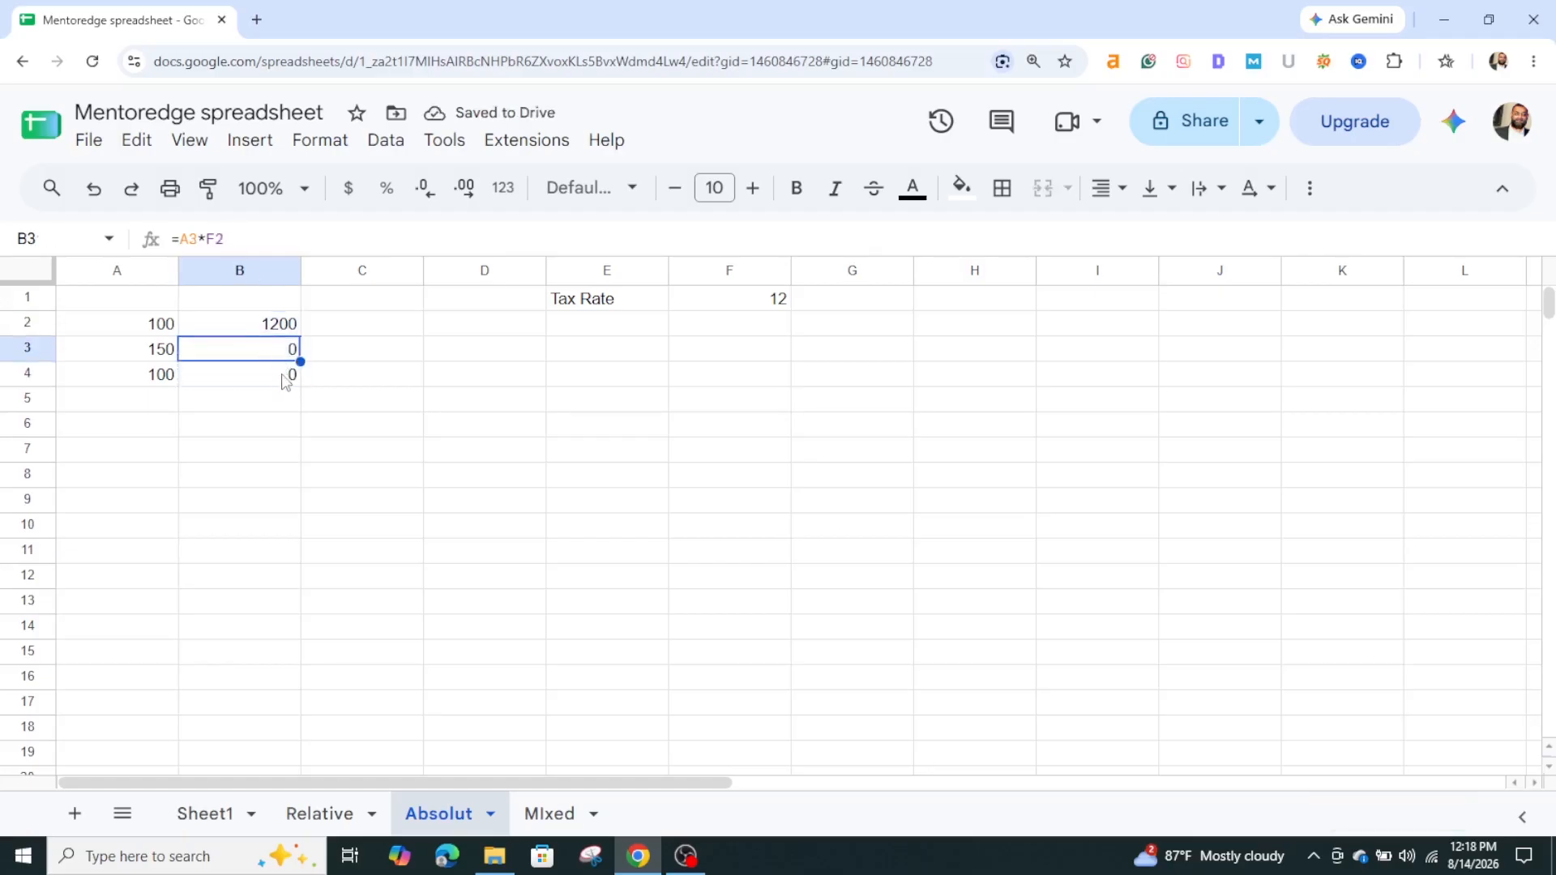
left_click(285, 373)
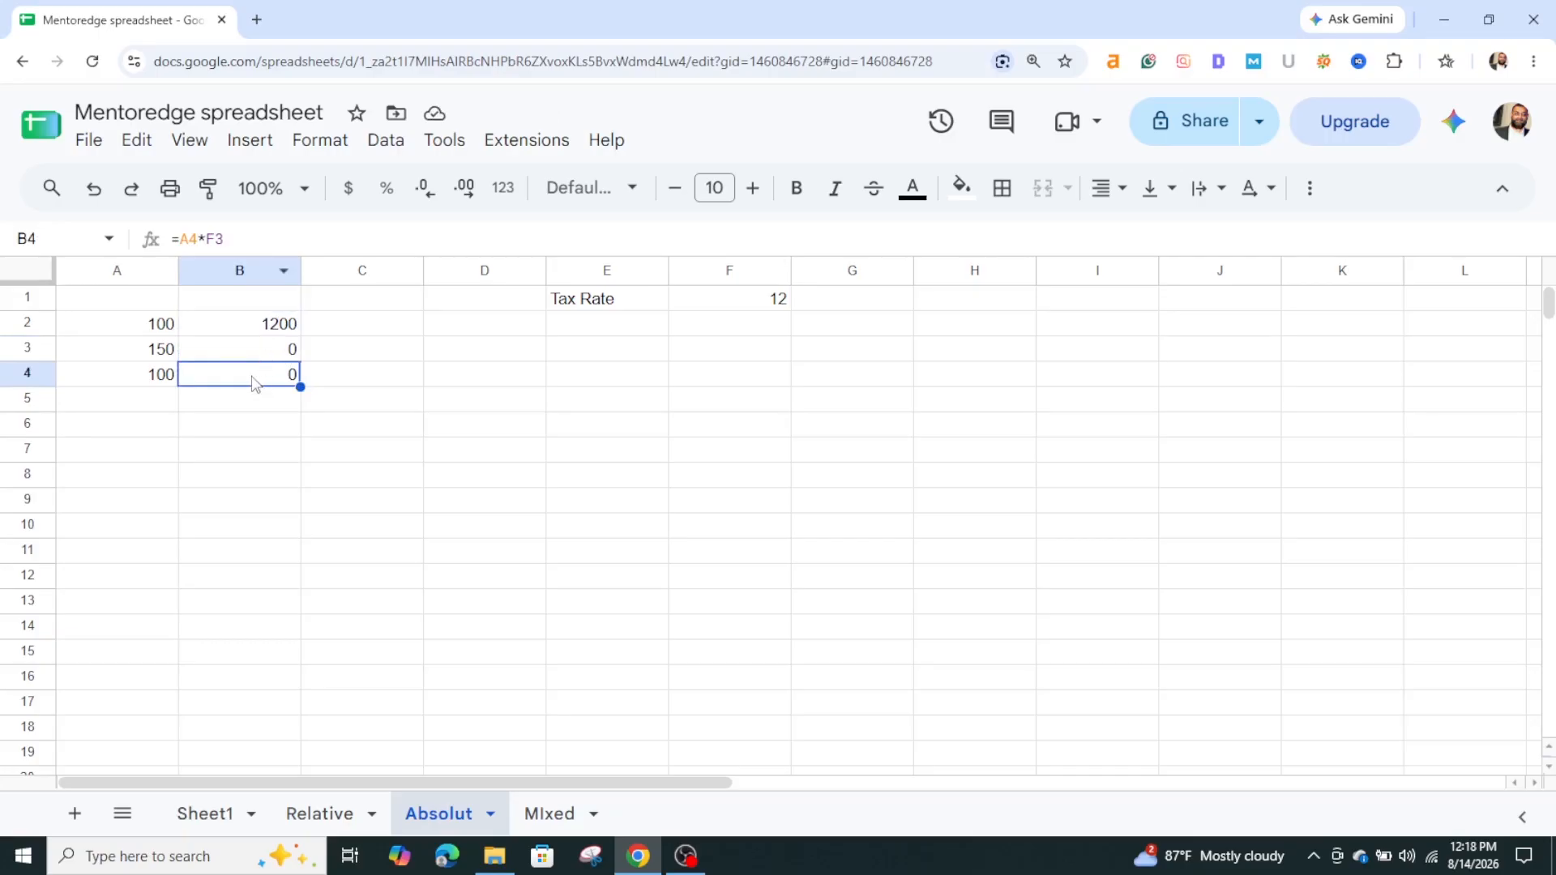
- Make the tax rate reference in cell B2 absolute so the formula reads =A2*$F$1
left_click(247, 331)
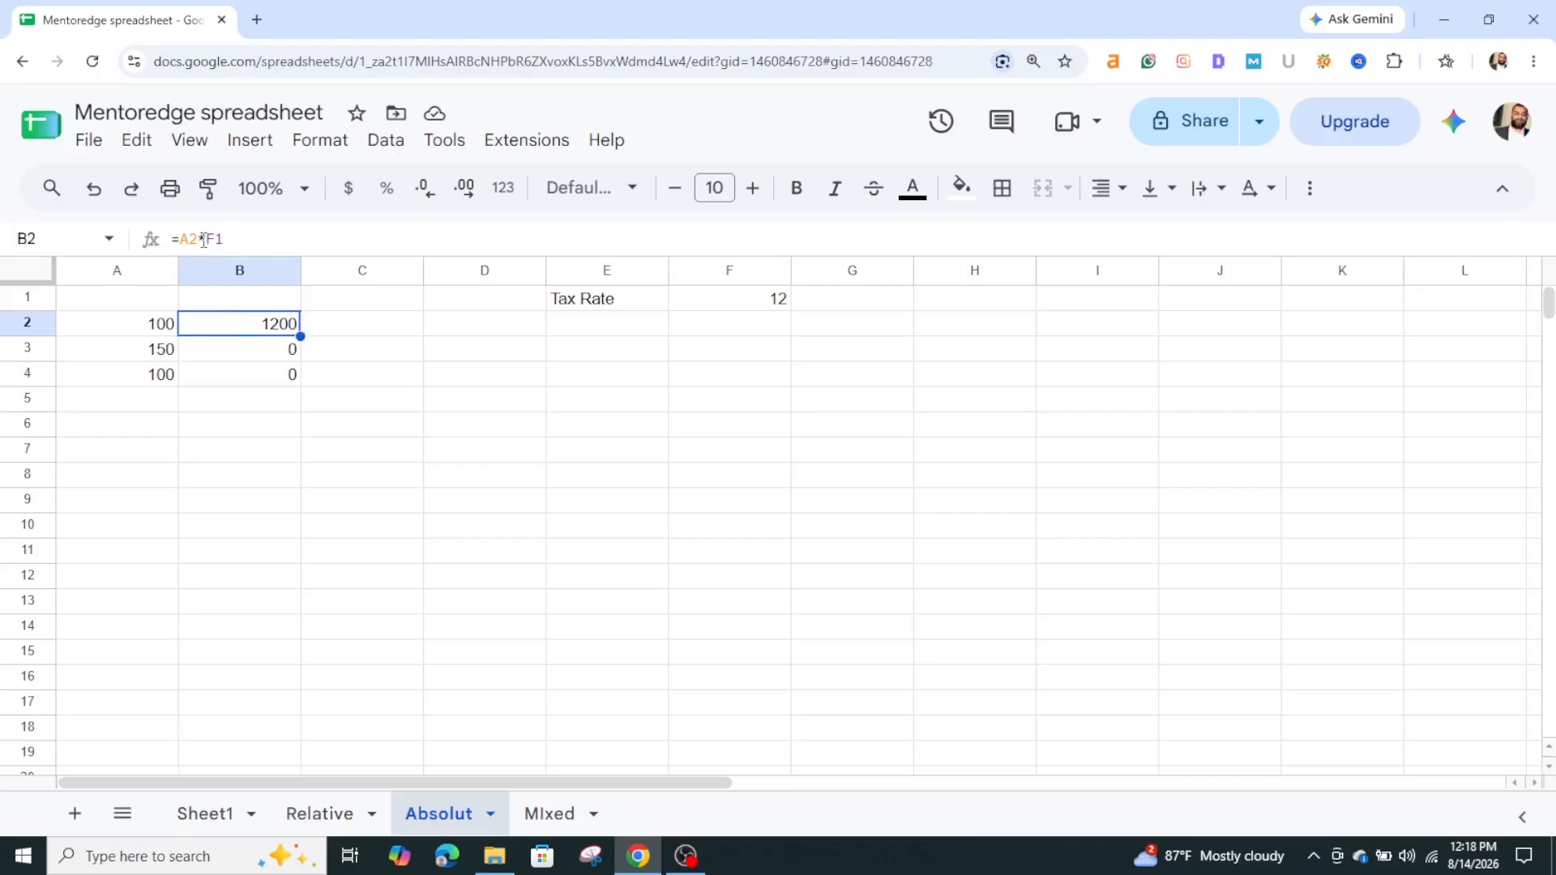
left_click(203, 239)
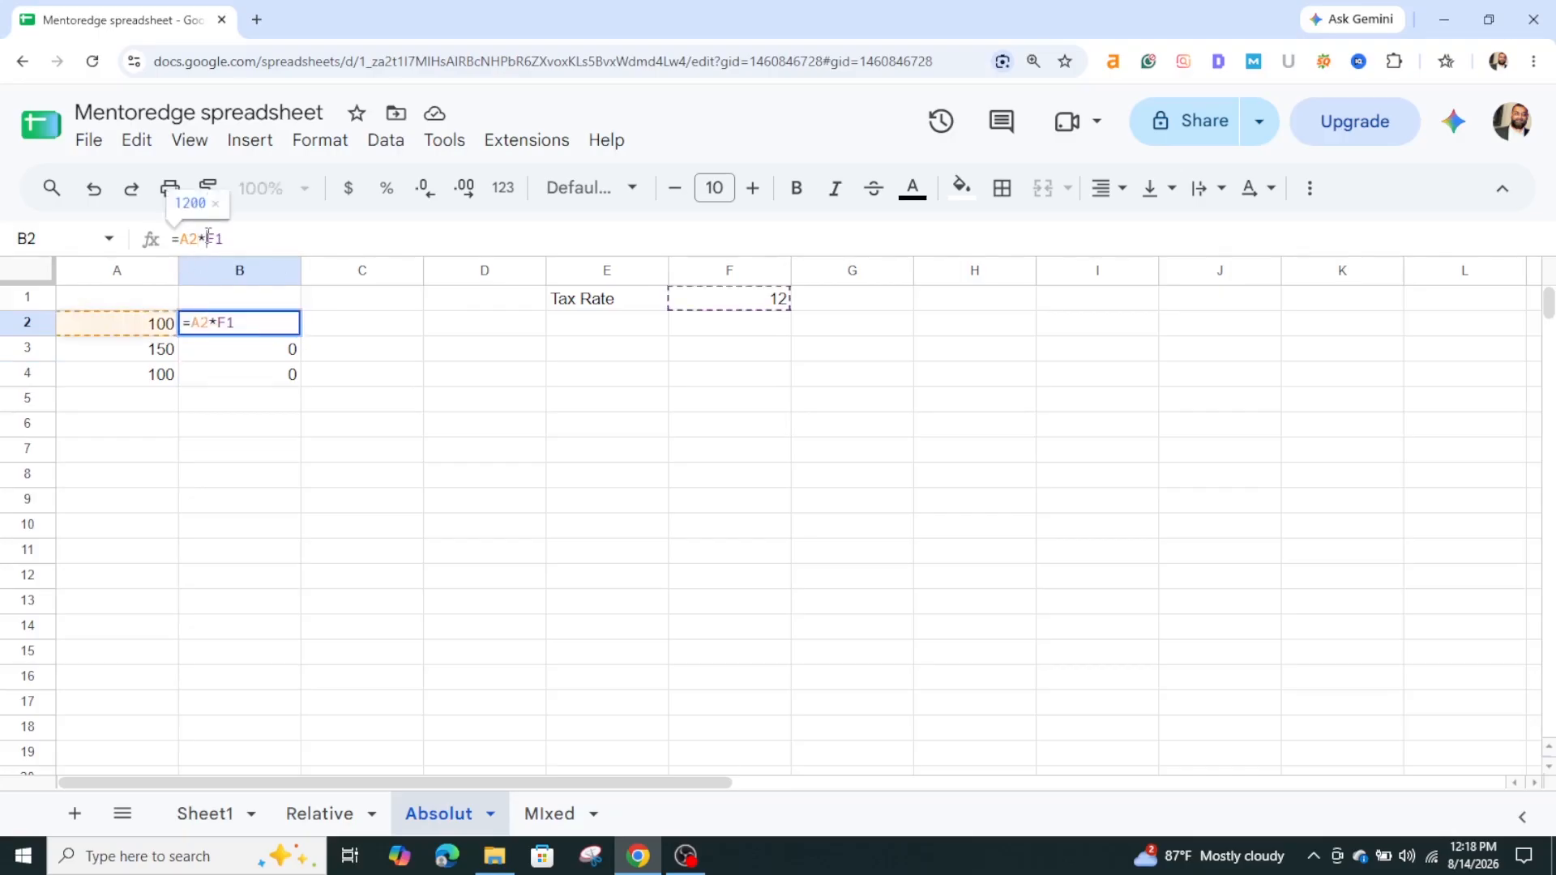
left_click(208, 238)
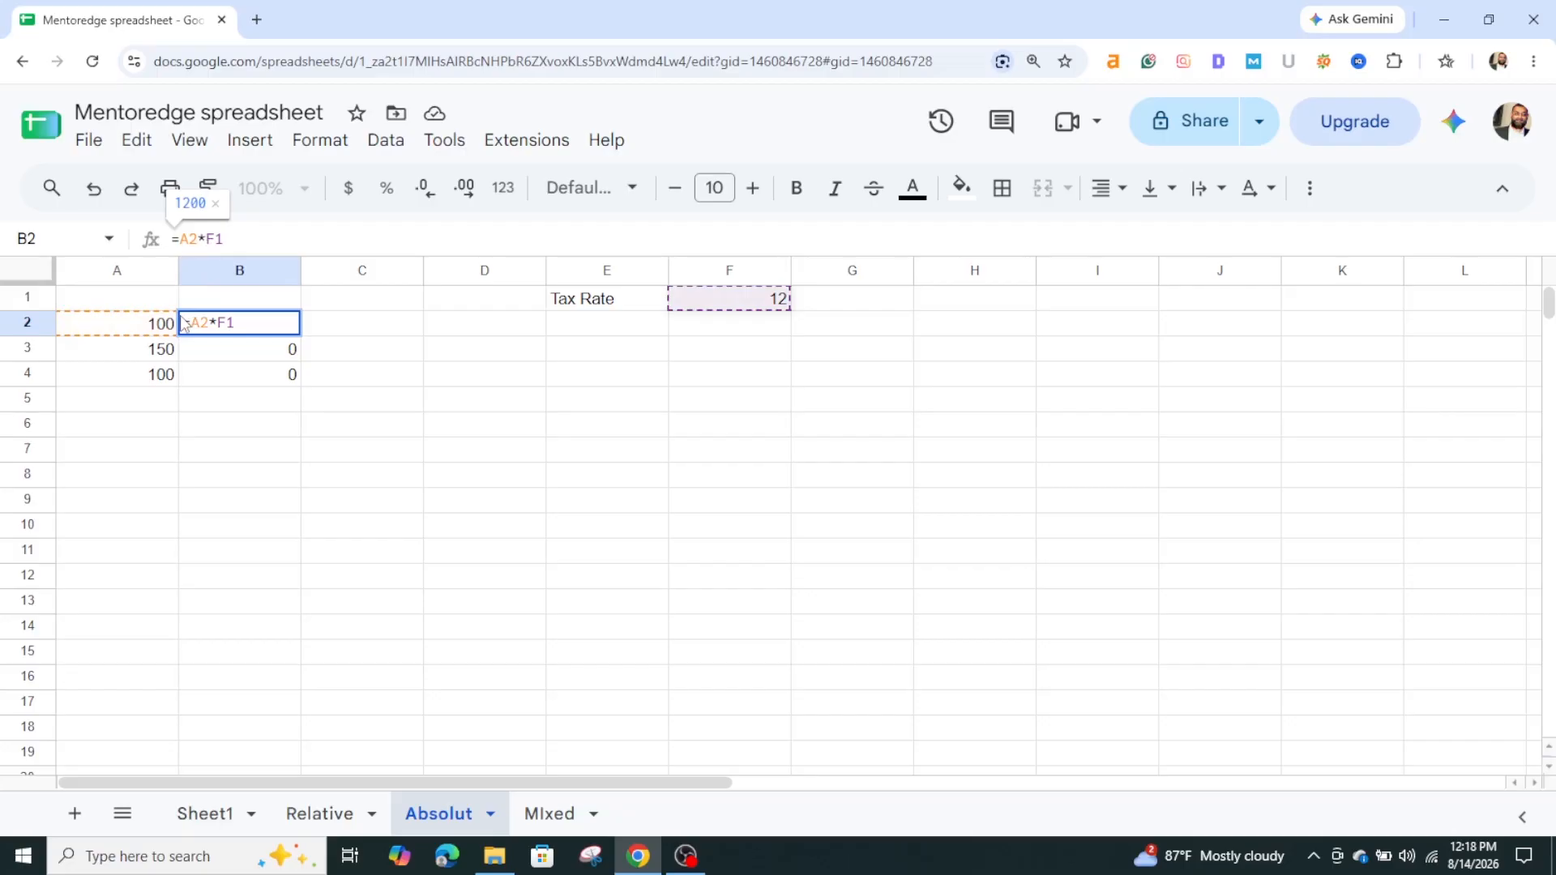
type("$F$")
key("Return")
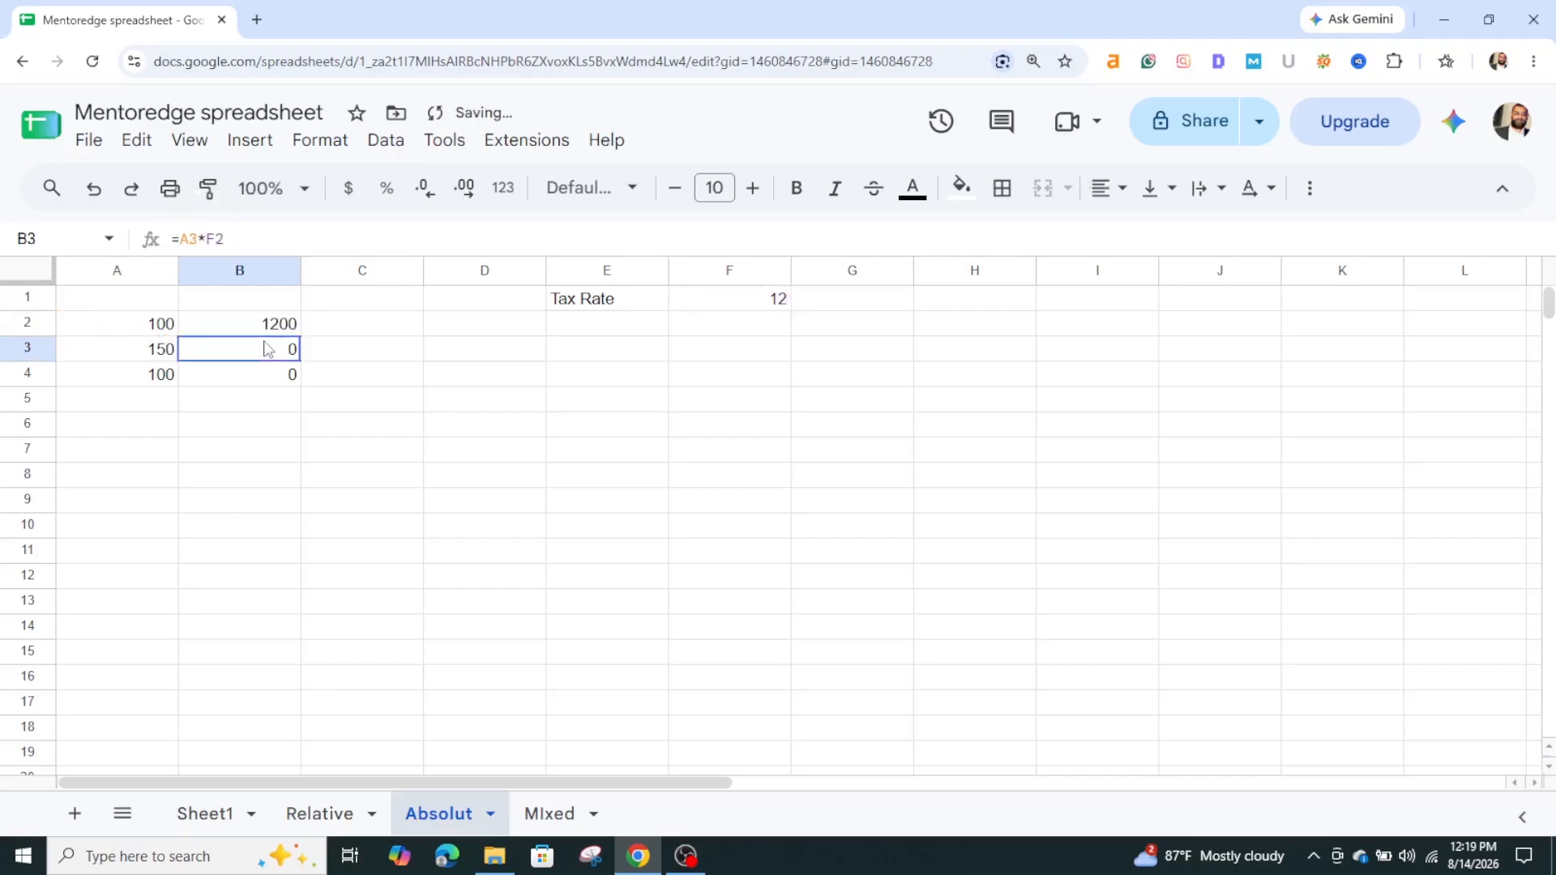
- Fill the absolute-reference formula in B2 down to B4 and check the formulas in B3 and B4
left_click(258, 332)
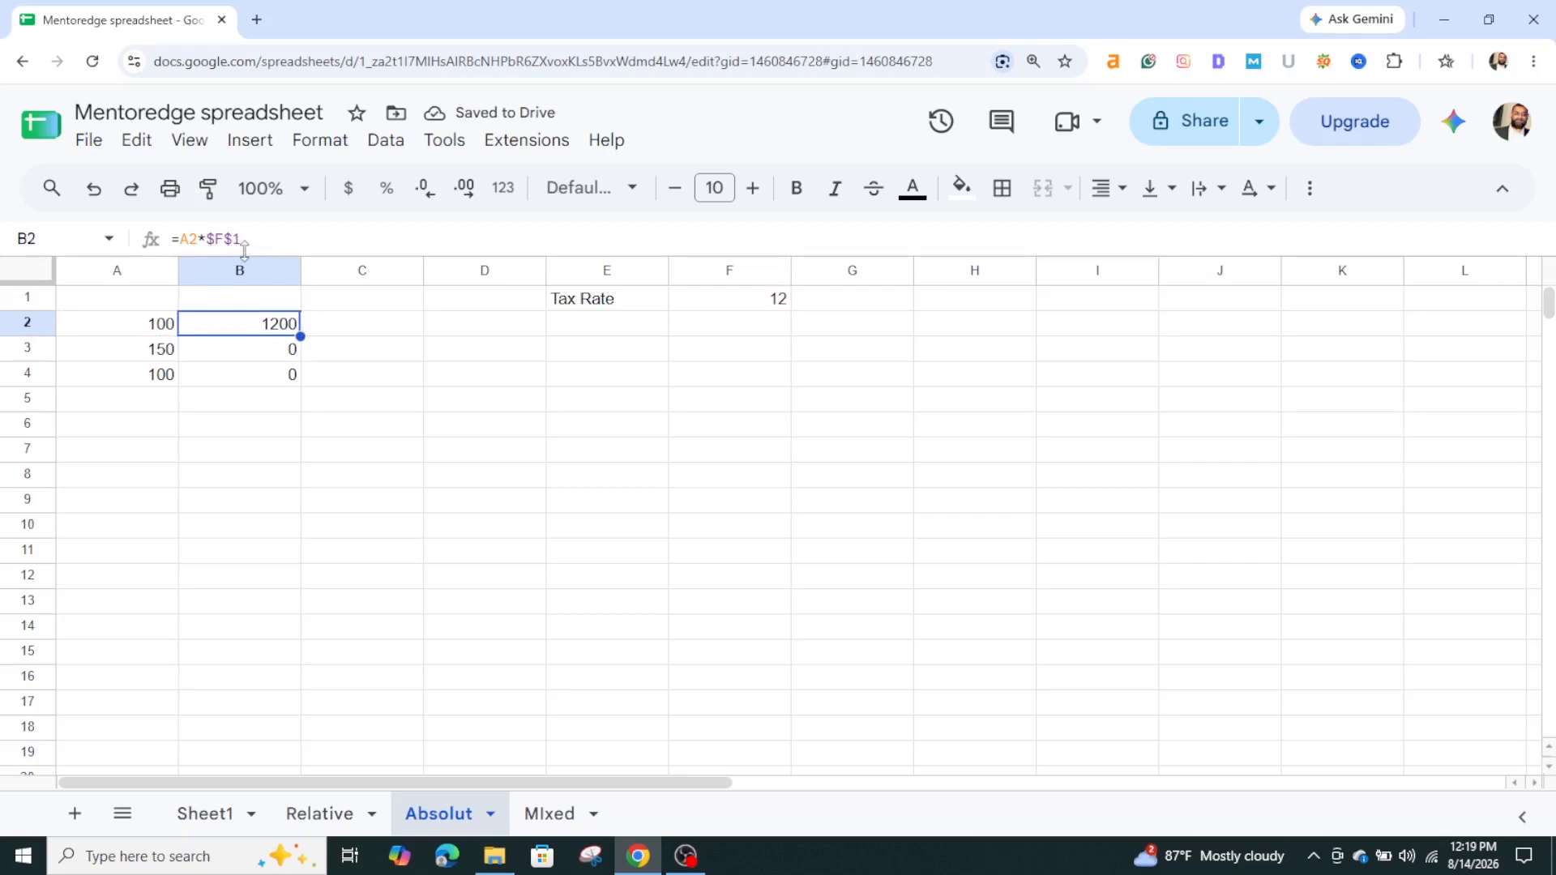
left_click_drag(300, 336, 298, 377)
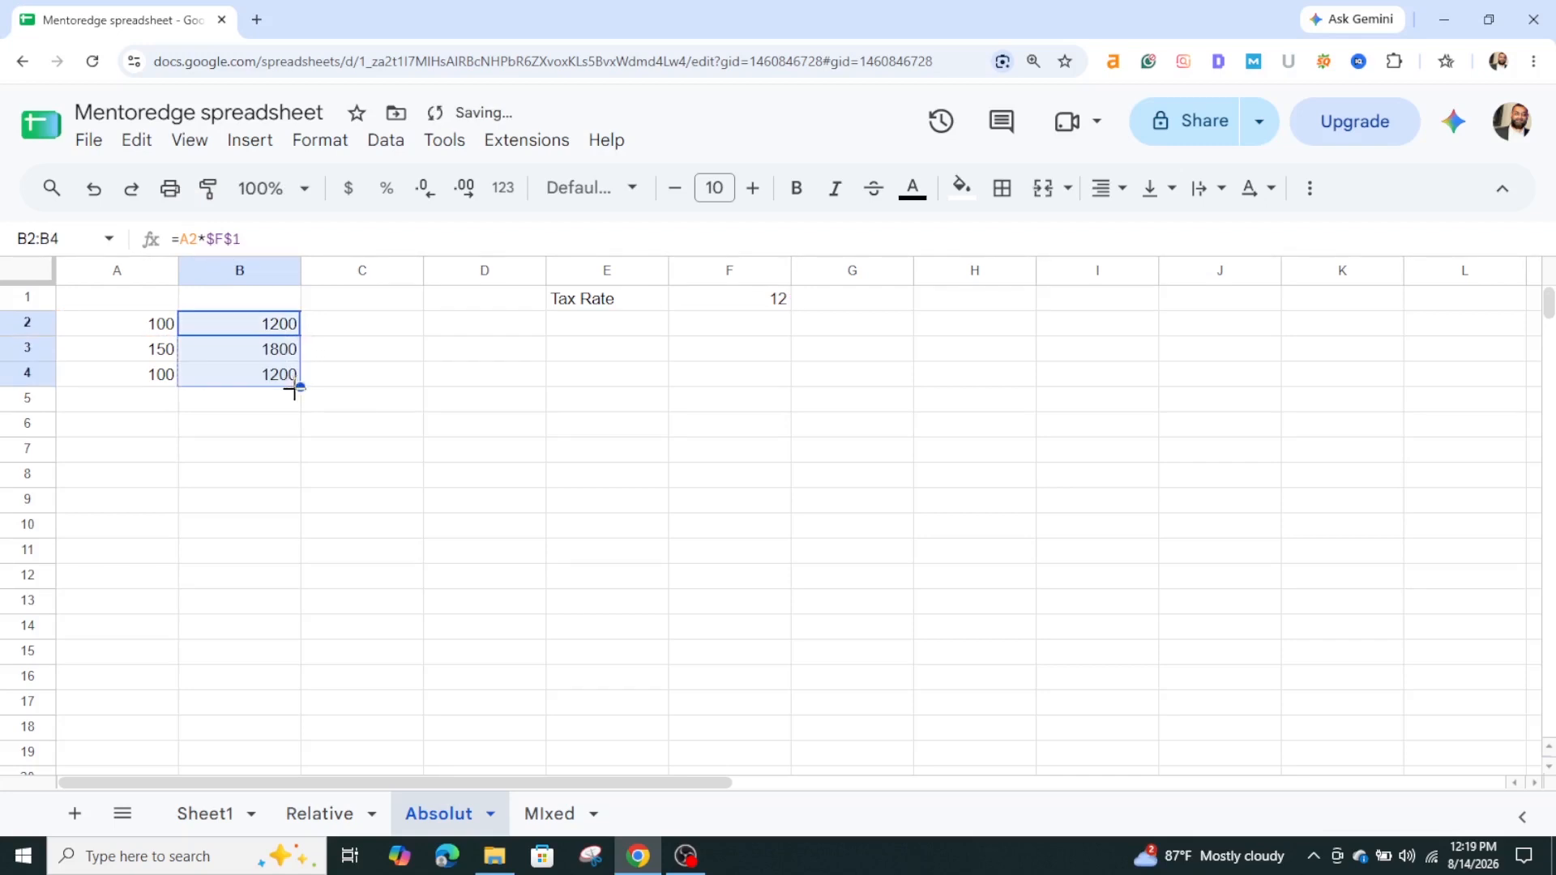
left_click(264, 354)
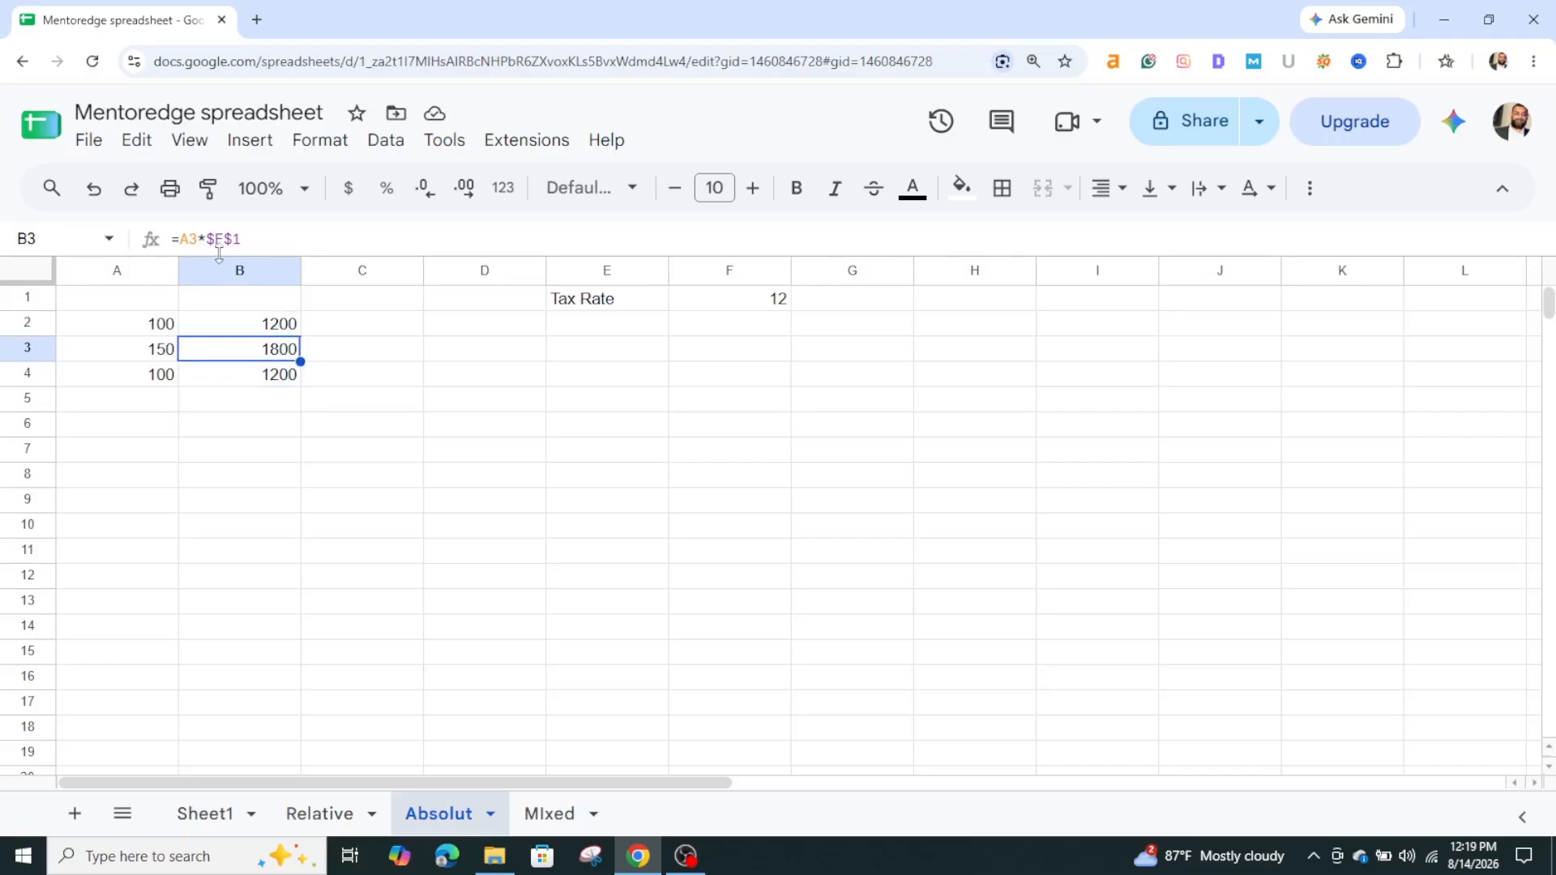
left_click(268, 374)
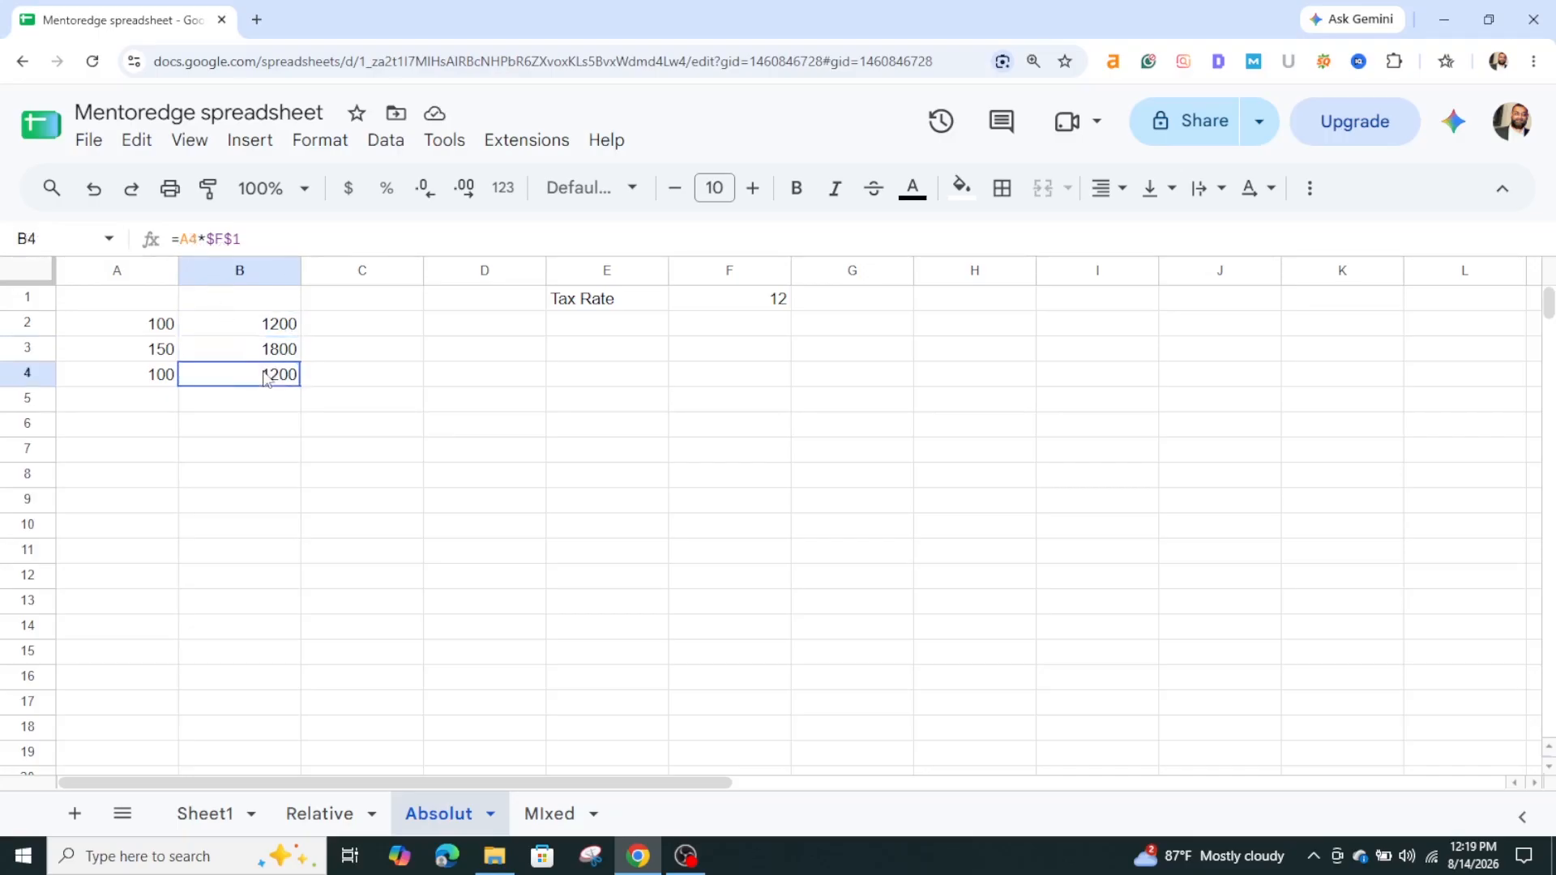
left_click(138, 374)
- Remove both dollar signs from the formula in cell B4 so it reads =A4*F1, and check it
left_click(241, 375)
left_click(206, 243)
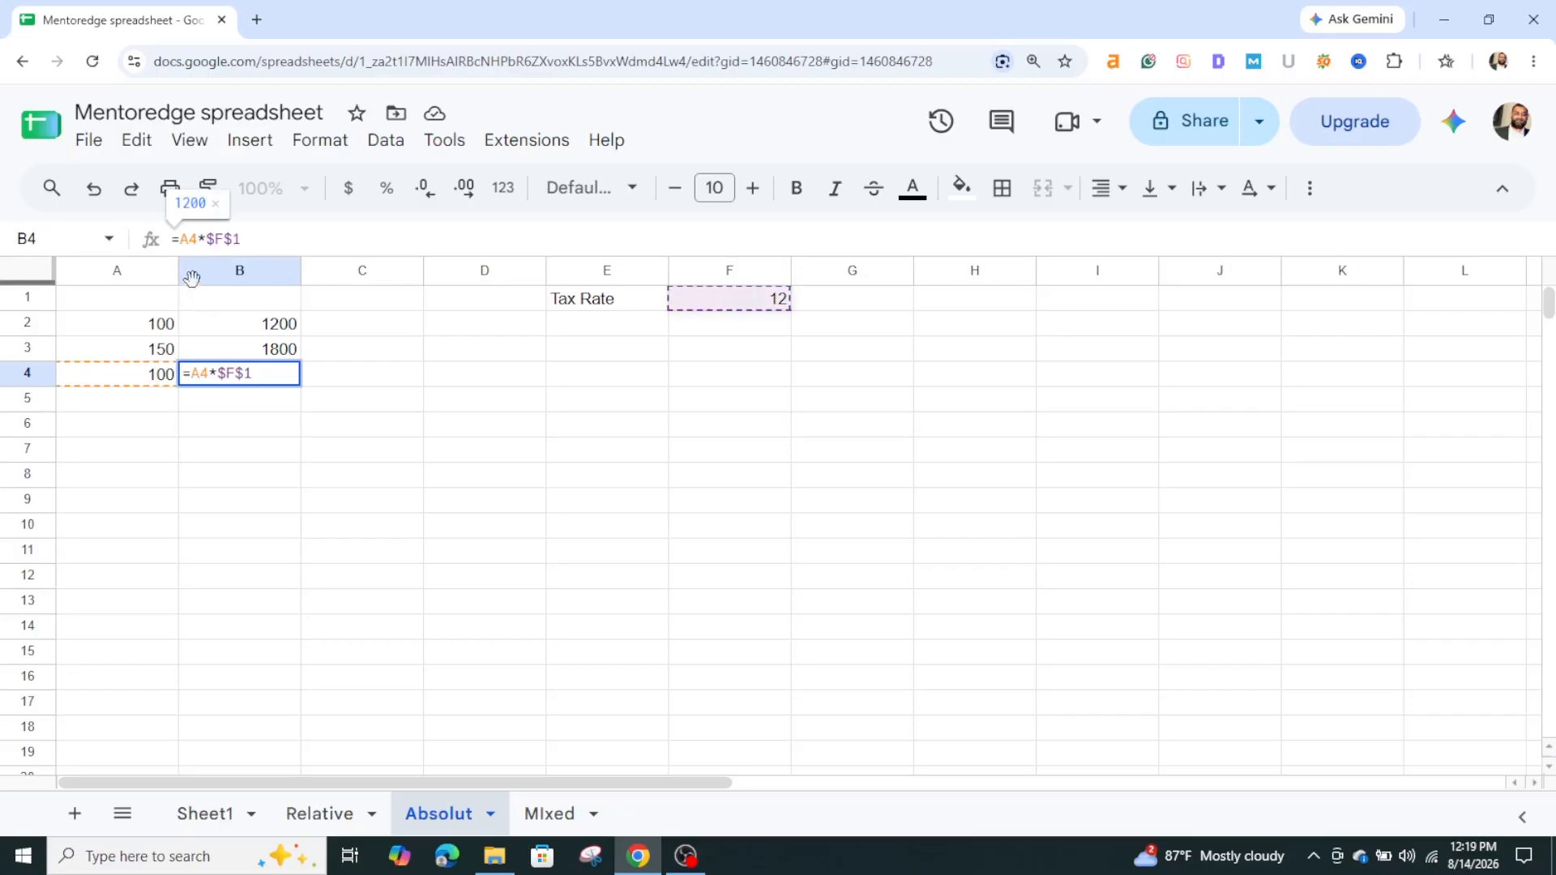
key("Delete")
key("Left")
key("BackSpace")
key("Return")
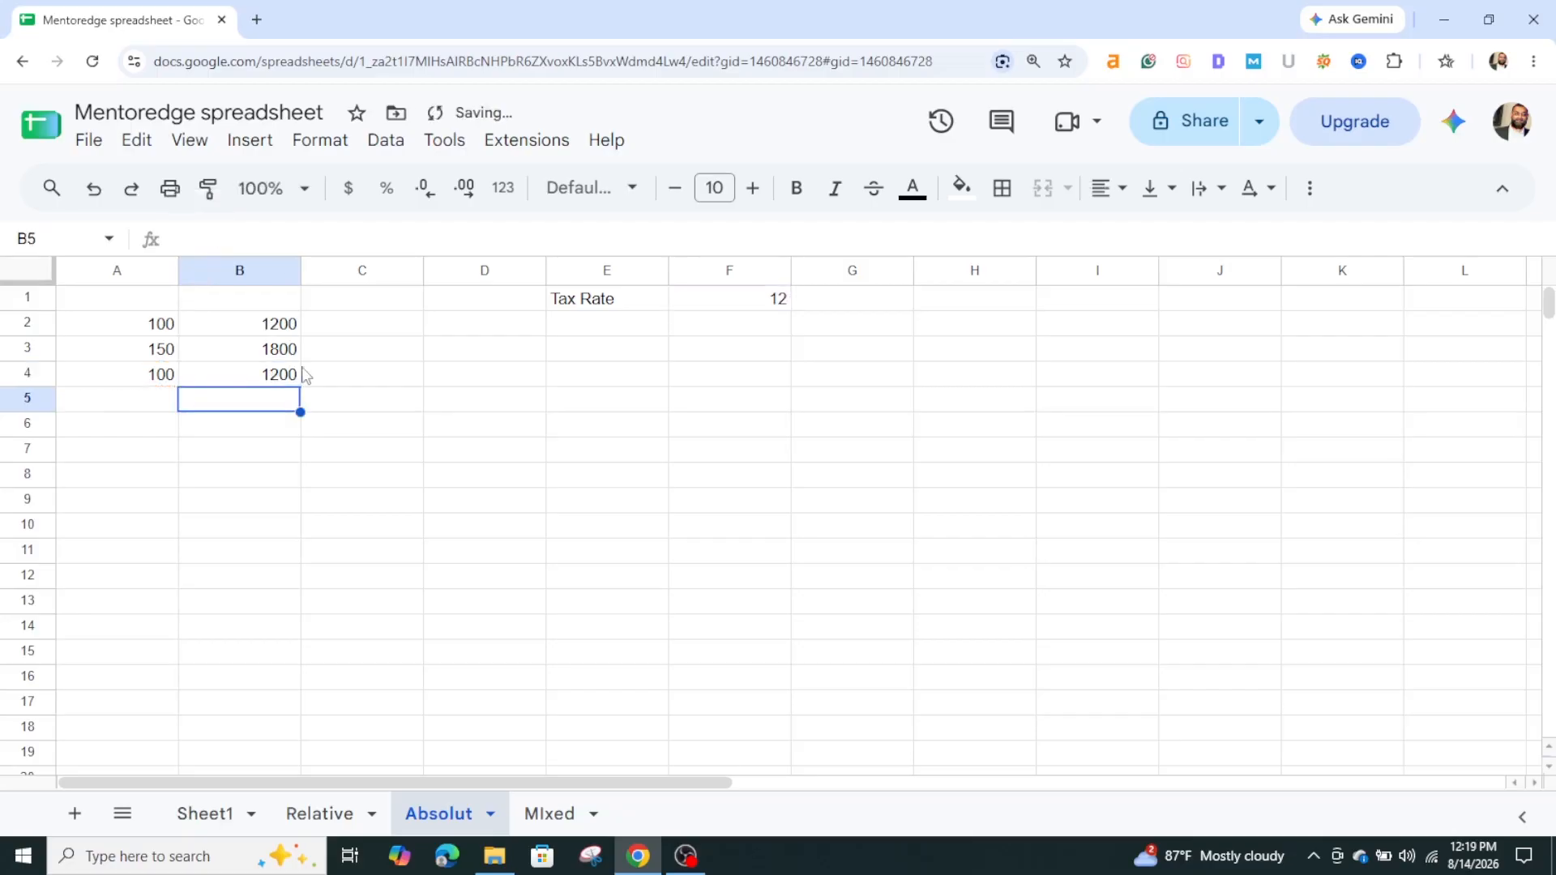
left_click(267, 379)
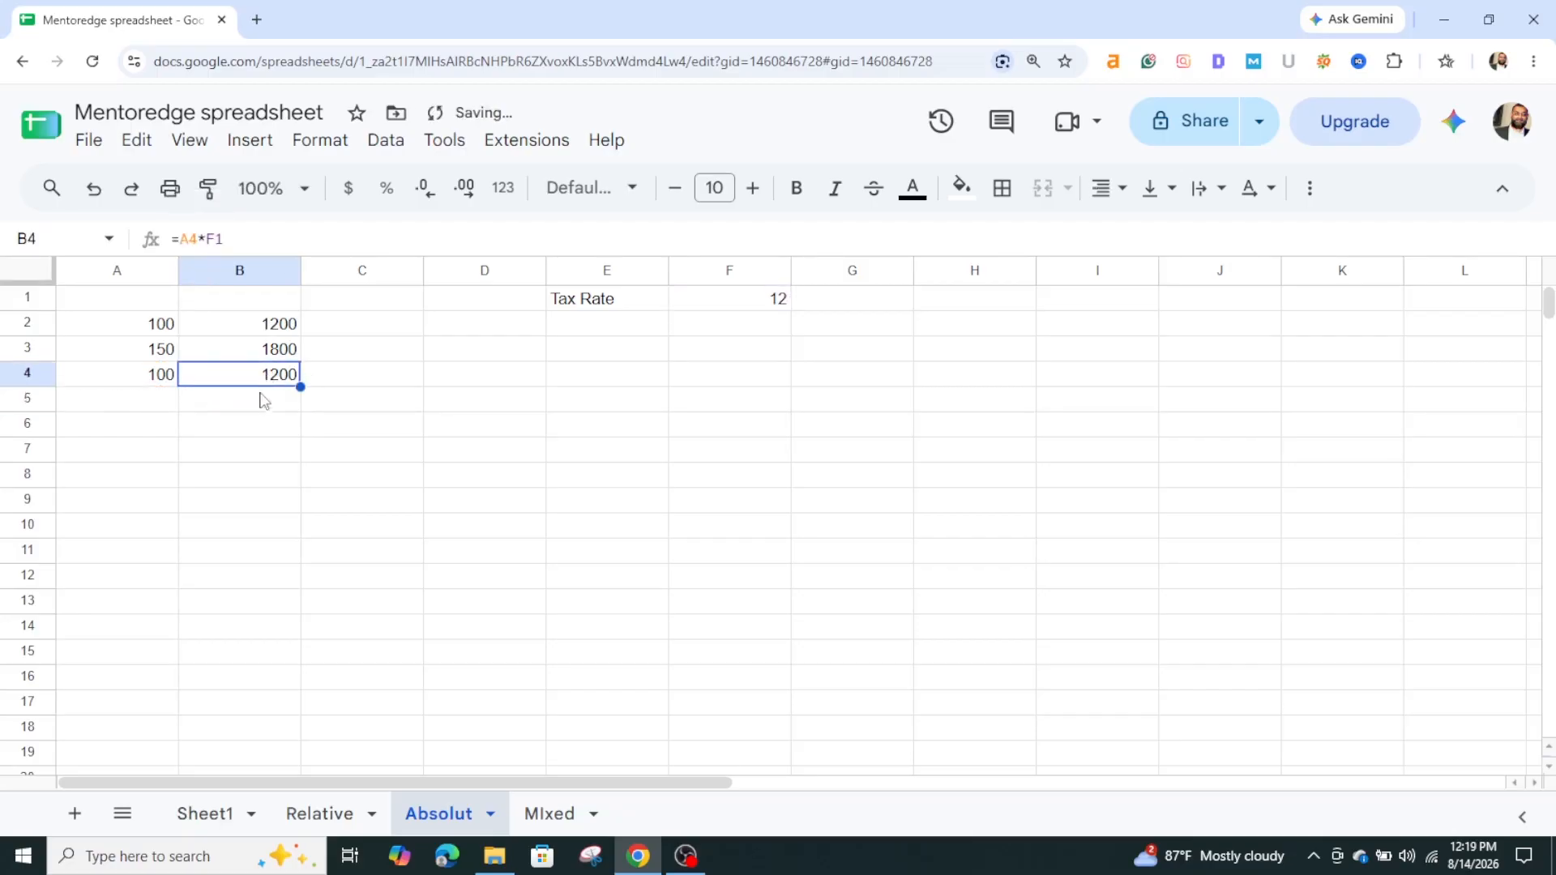
- Clear cell C1 on the MIxed sheet and enter the formula =A1+B1 there
left_click(548, 812)
left_click(387, 306)
key("Delete")
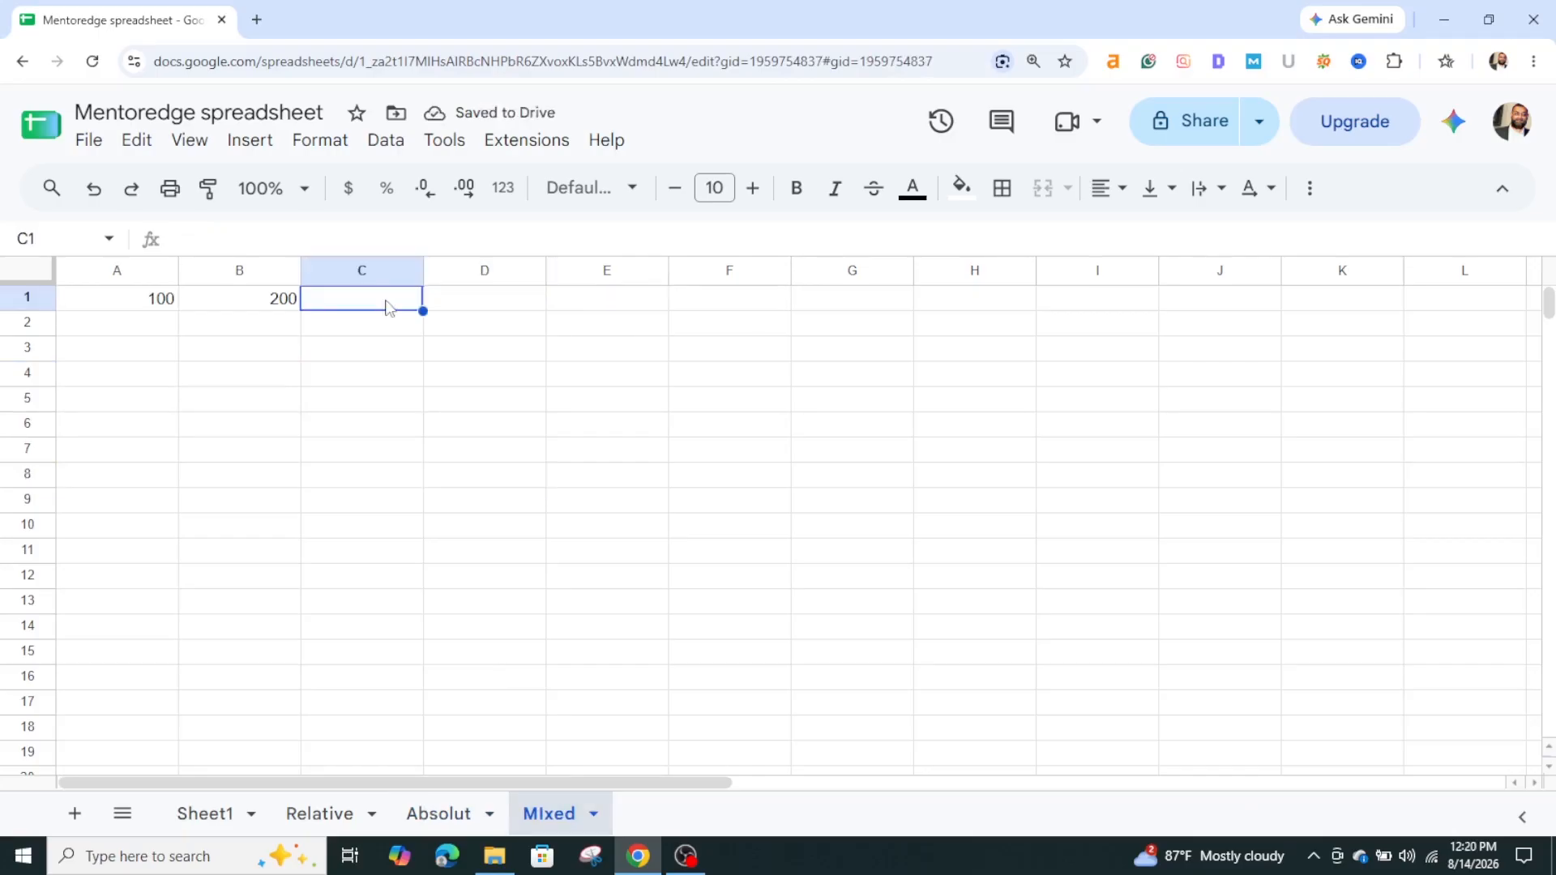
type("=")
left_click(154, 301)
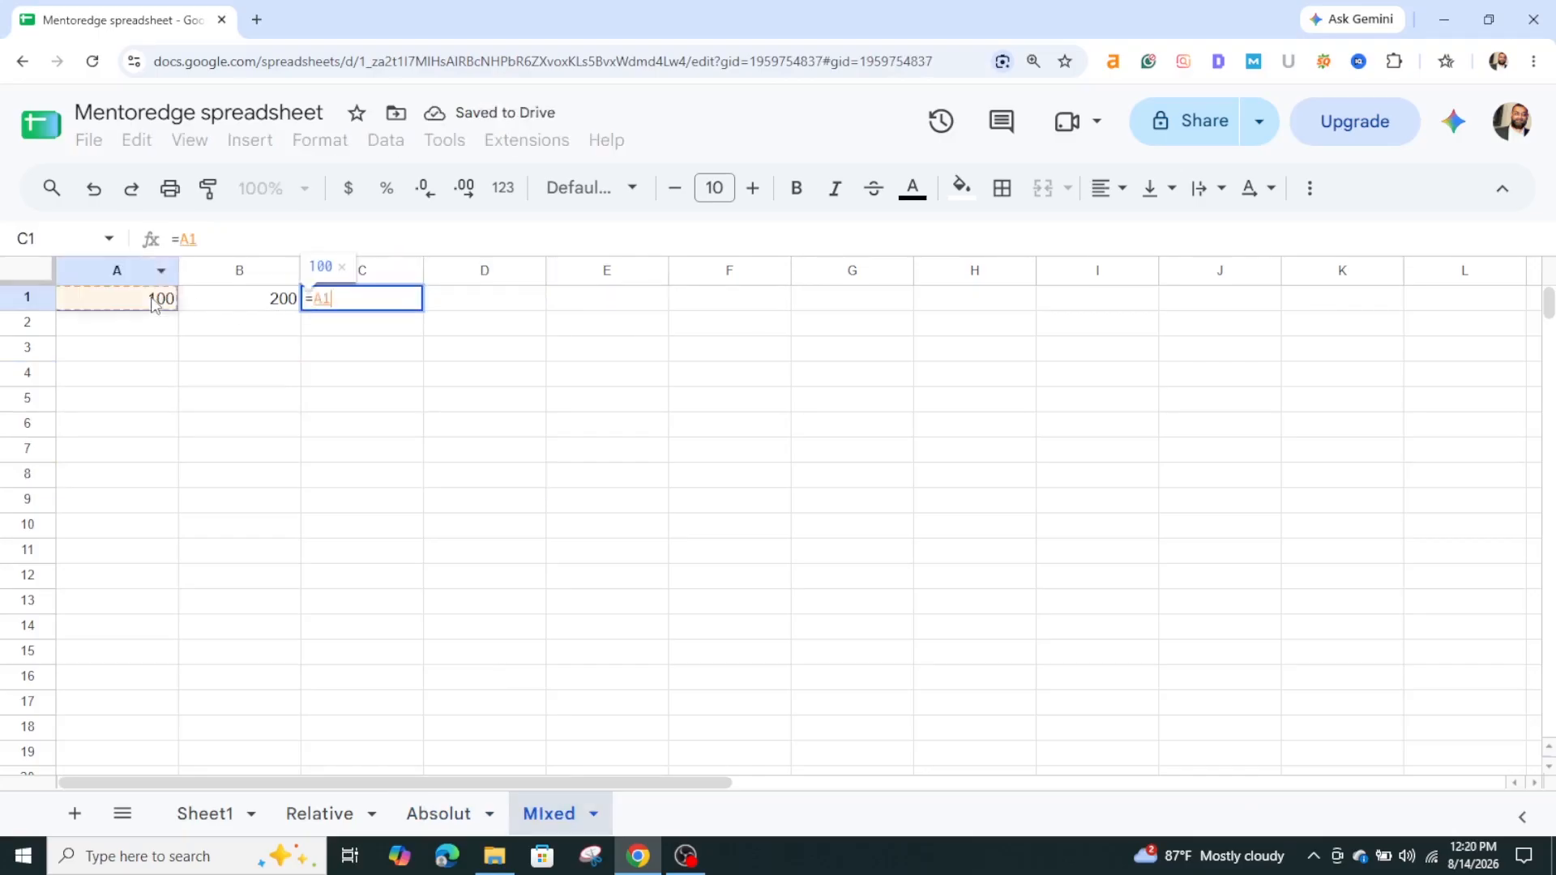
type("+")
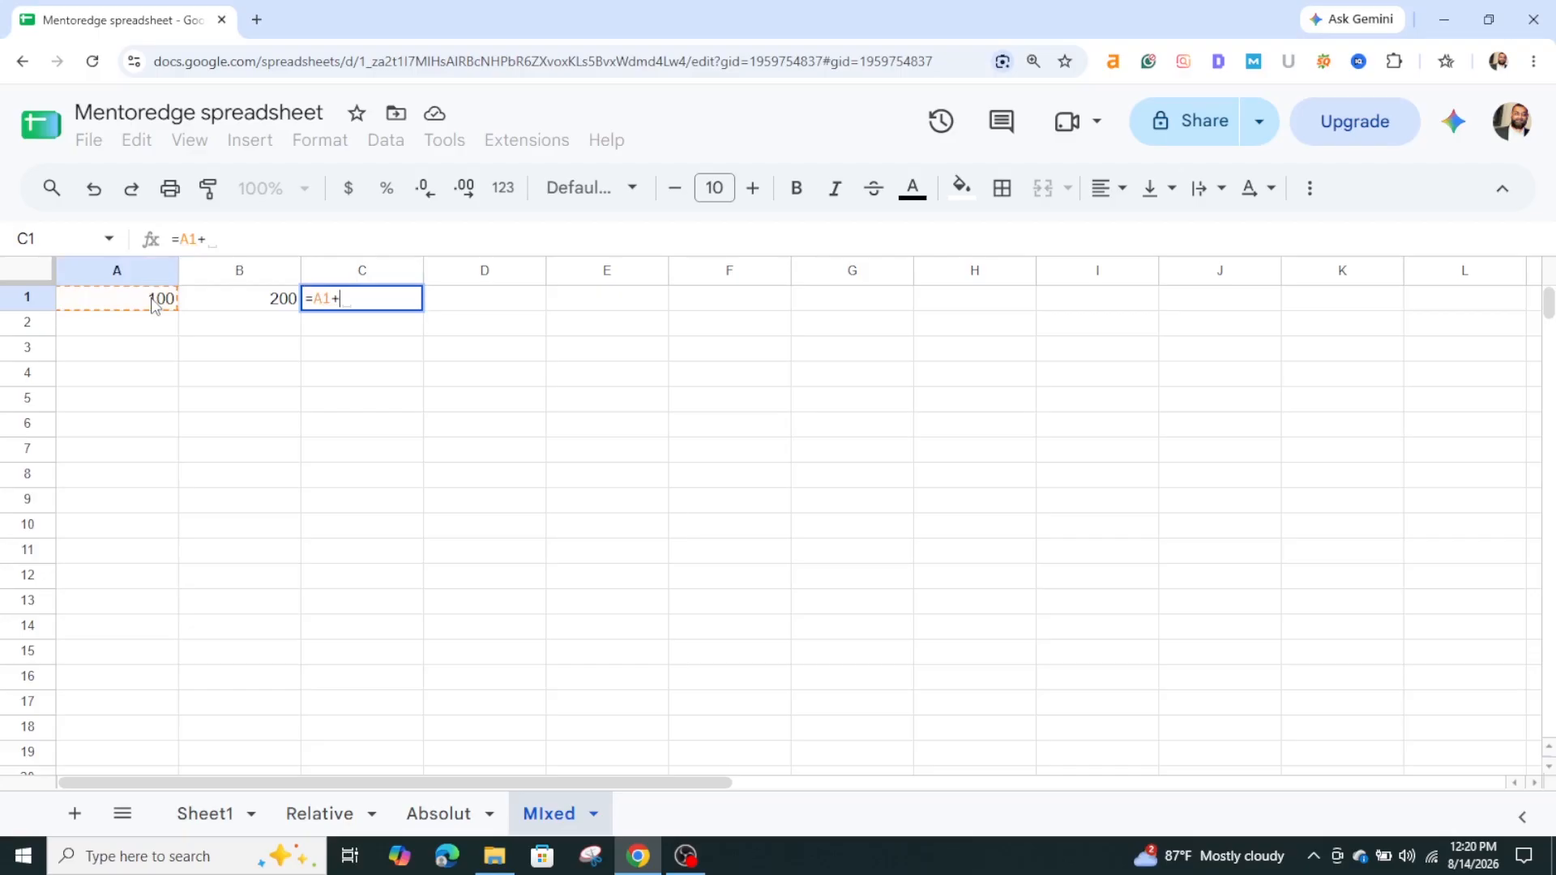
left_click(241, 297)
key("Return")
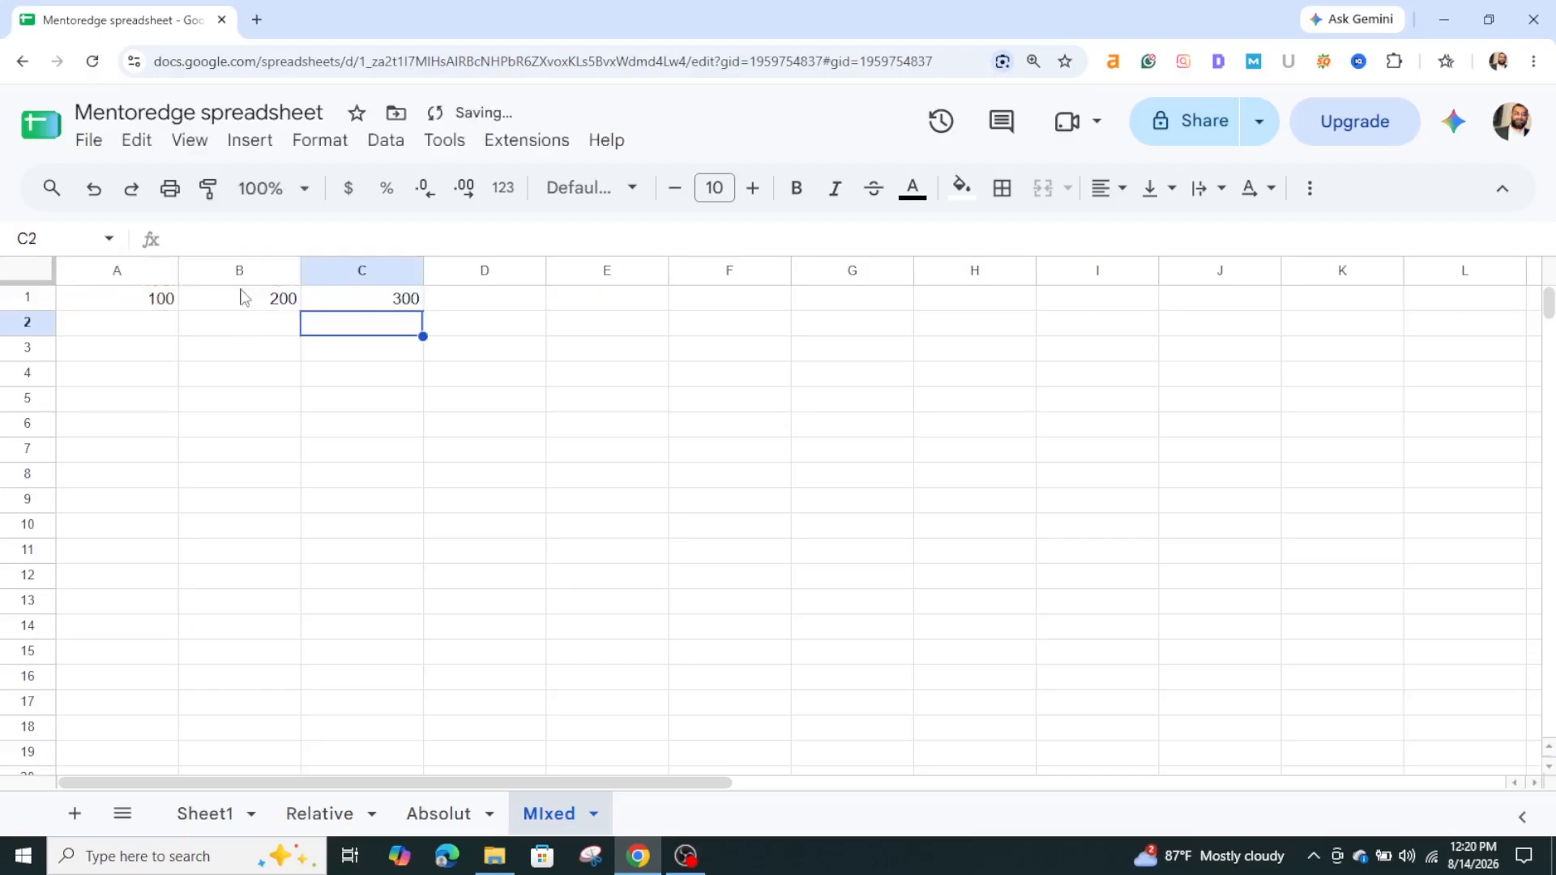
- Lock column A in the formula in cell C1 so it reads =$A1+B1
left_click(362, 305)
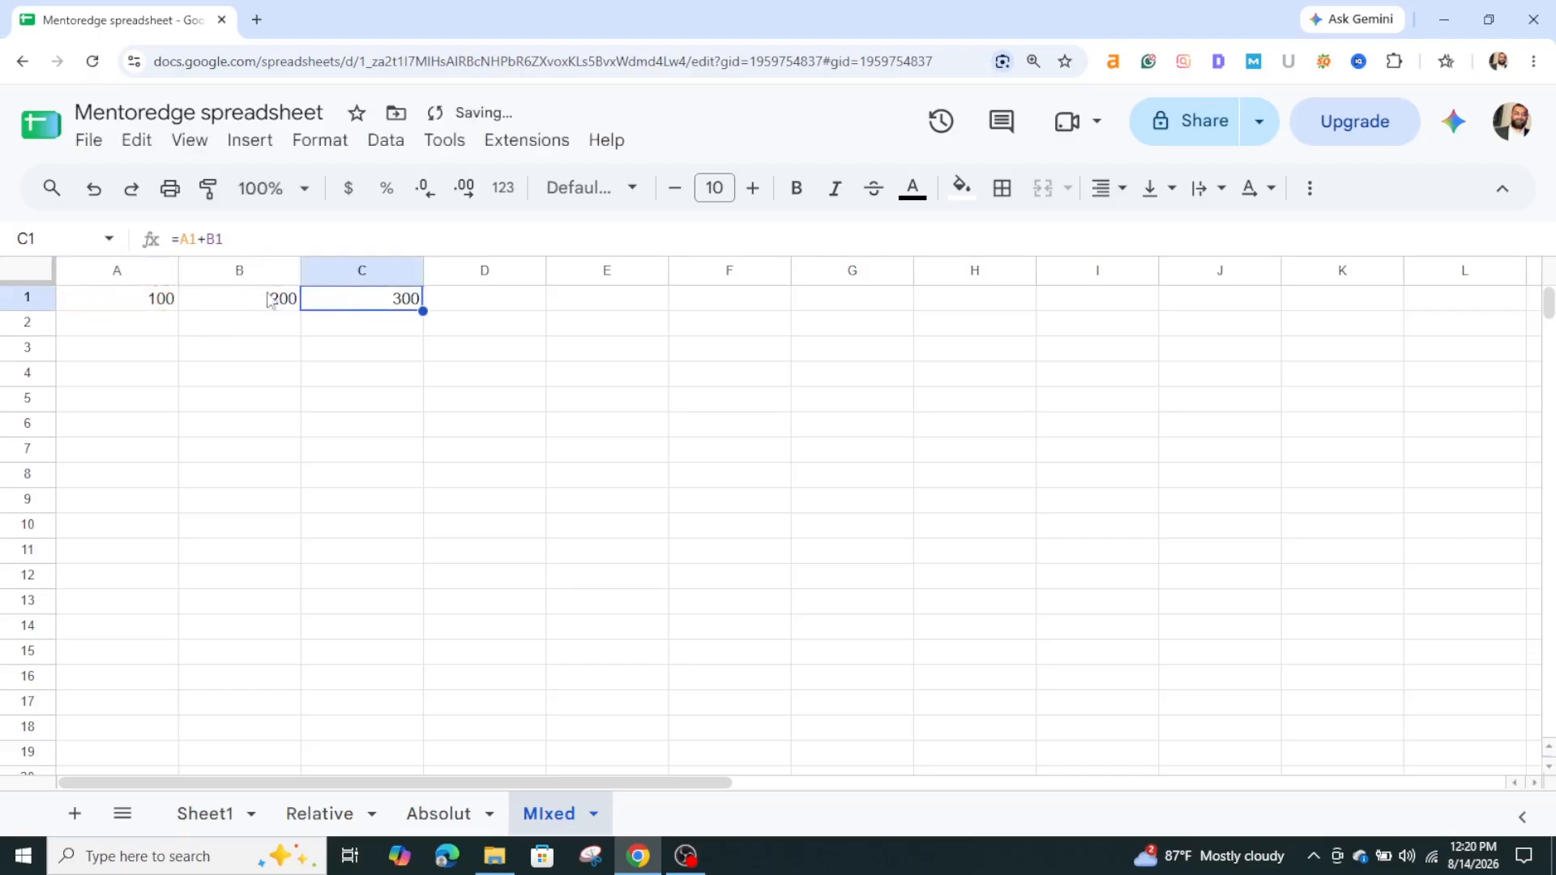
left_click(176, 240)
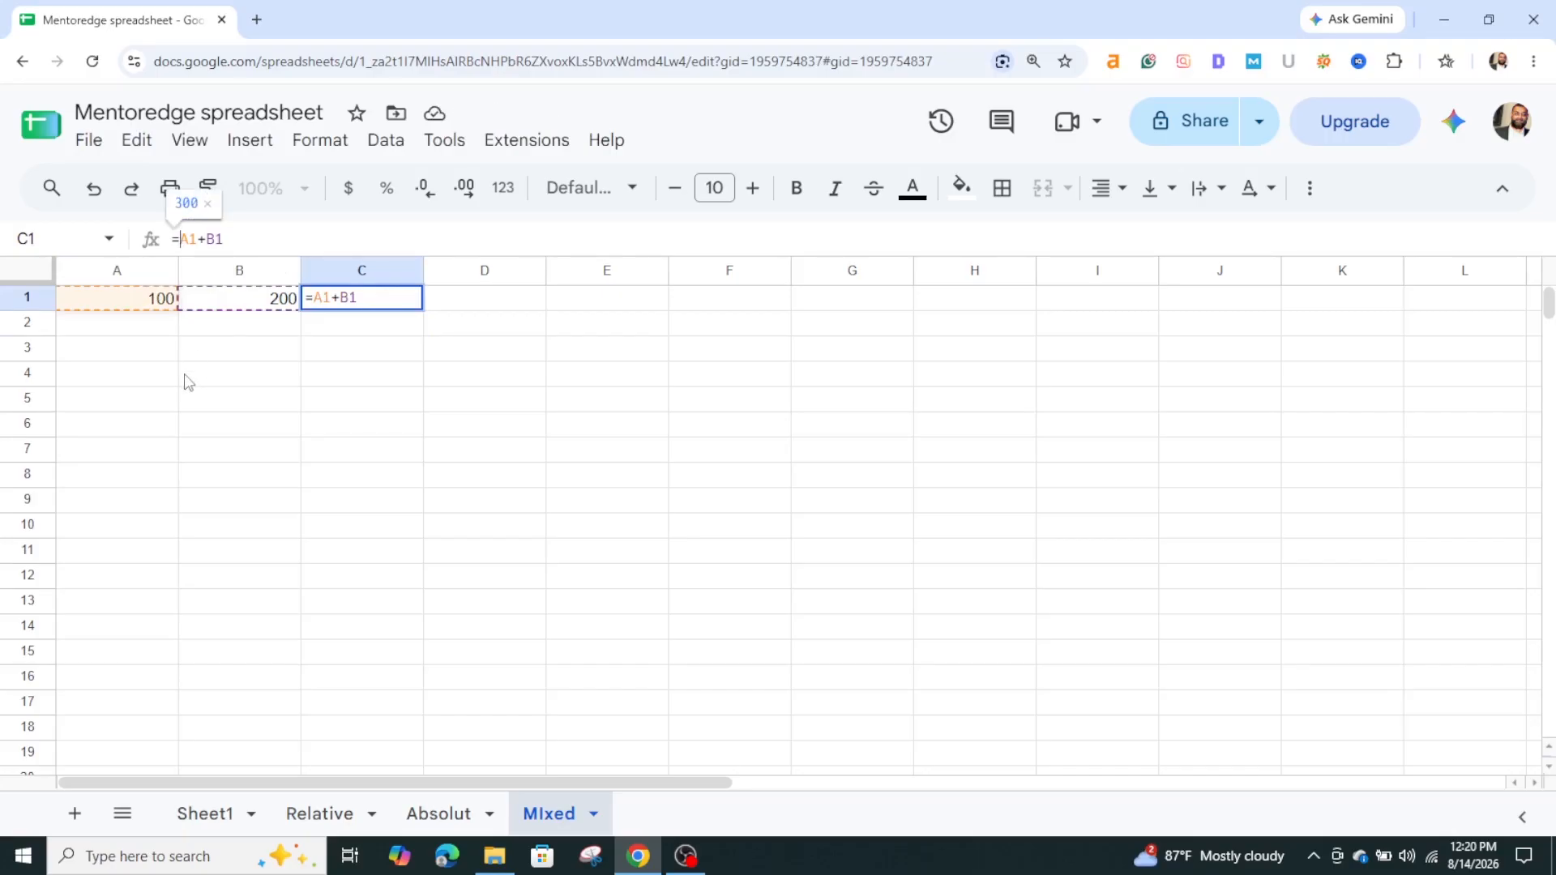
type("$")
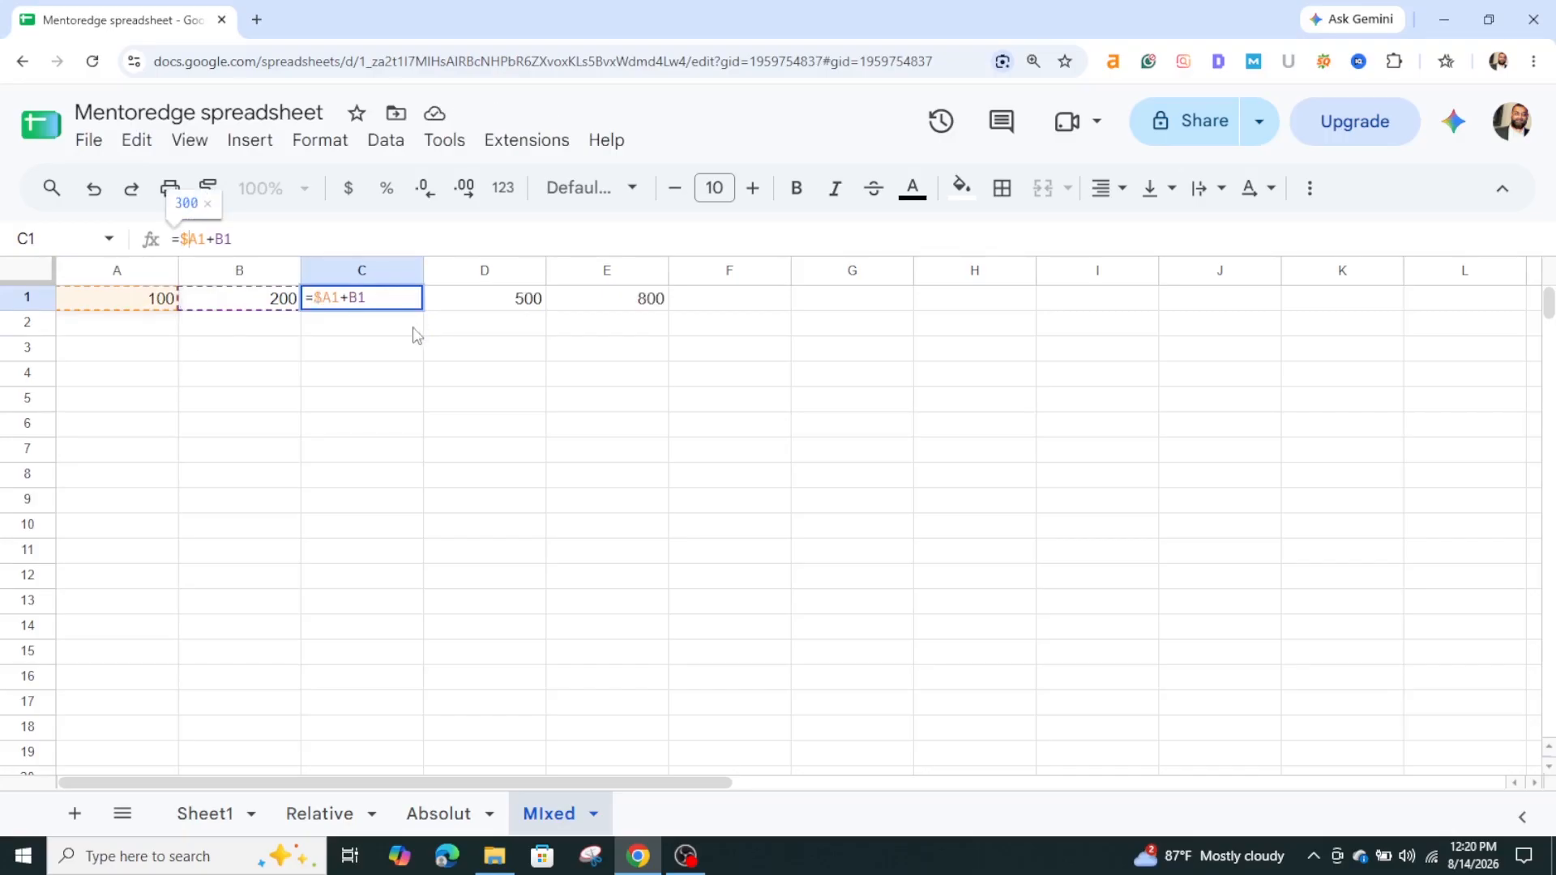
key("Return")
- Fill the formula in C1 across to F1 and check the references in D1, E1 and F1
left_click(413, 302)
left_click_drag(420, 308, 682, 306)
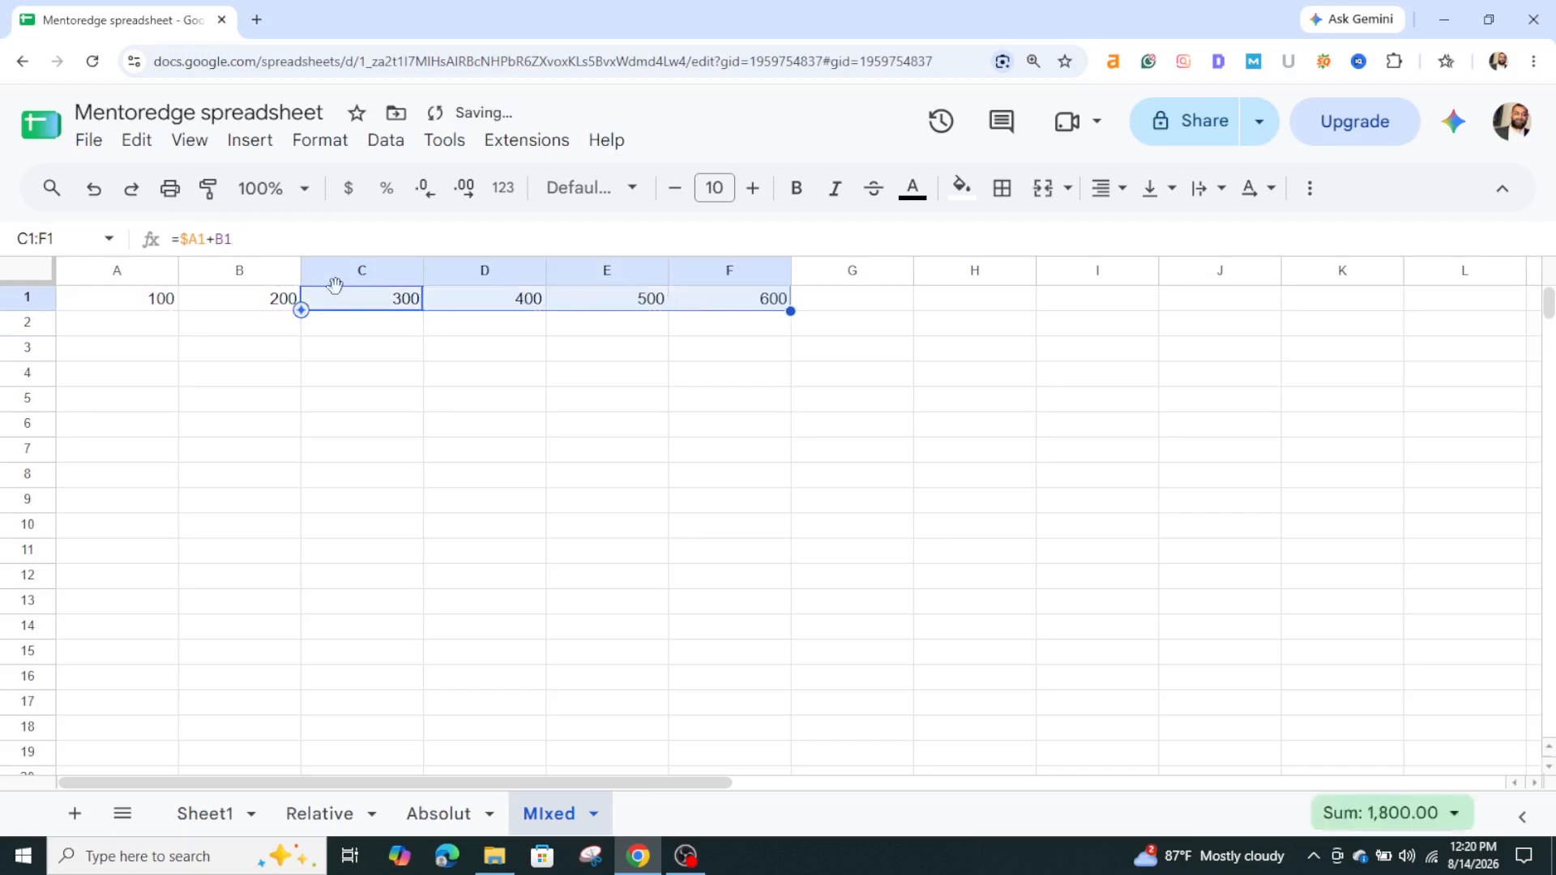
left_click(373, 306)
left_click(470, 300)
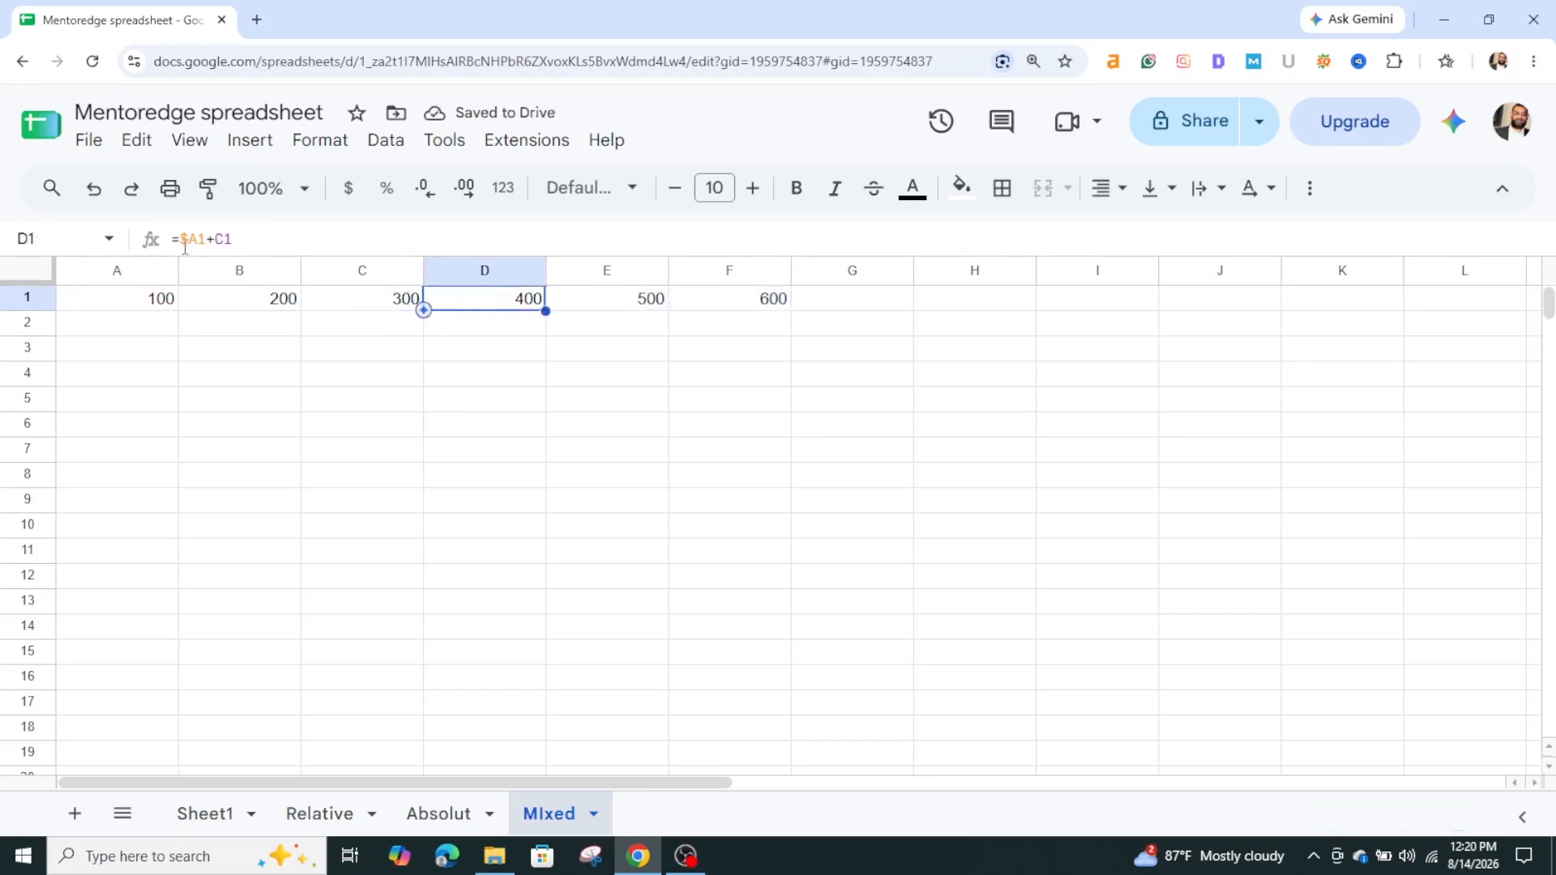
left_click(600, 306)
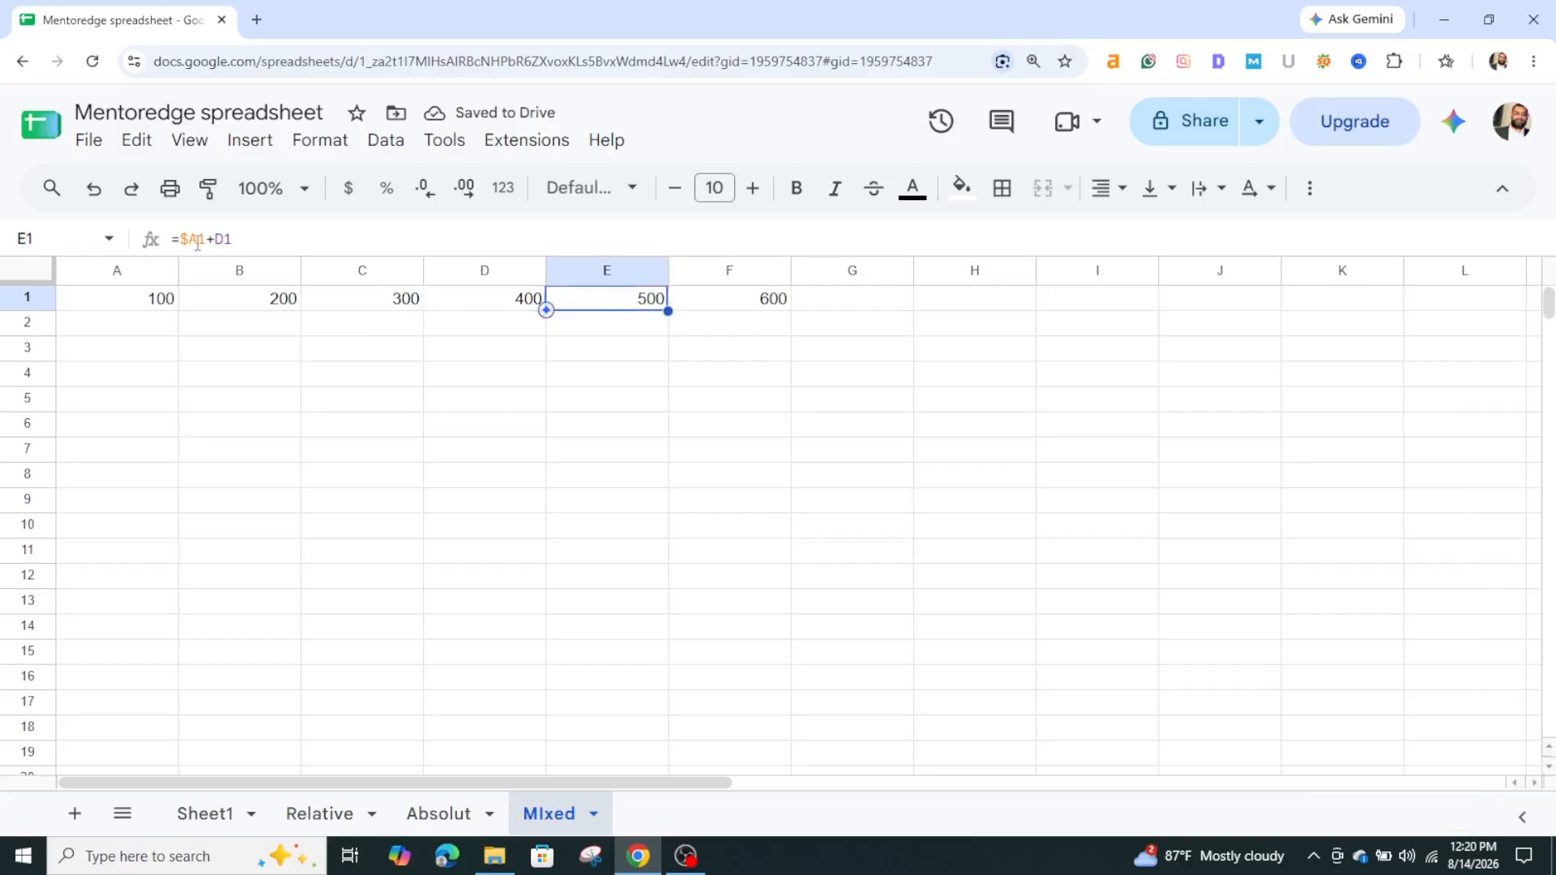
left_click(719, 299)
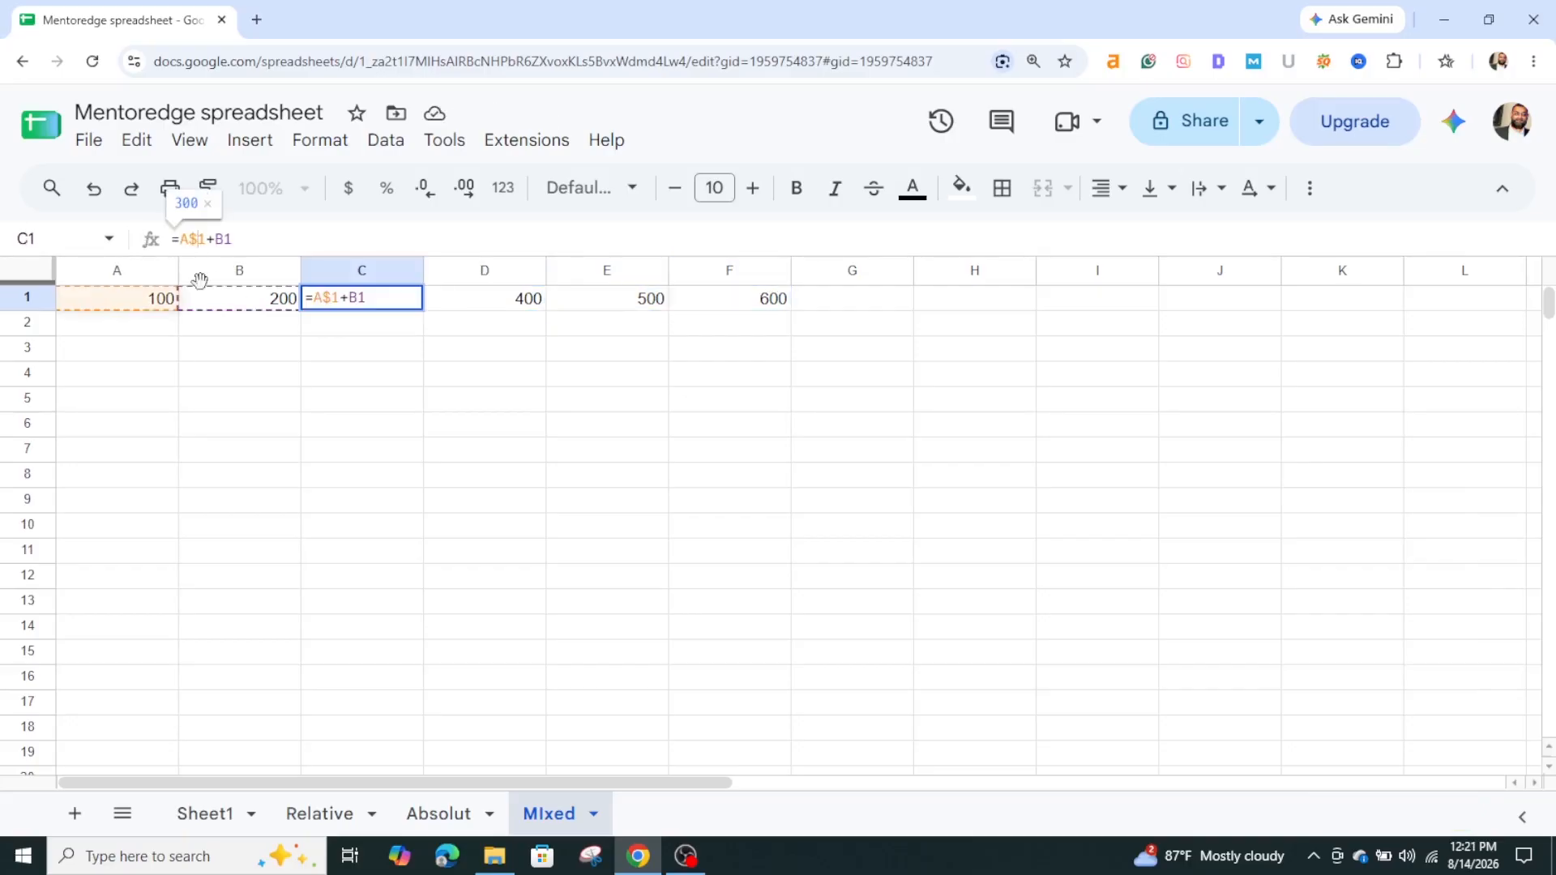
- Confirm the row-locked formula =A$1+B1 in cell C1 and fill it across to F1
key("Return")
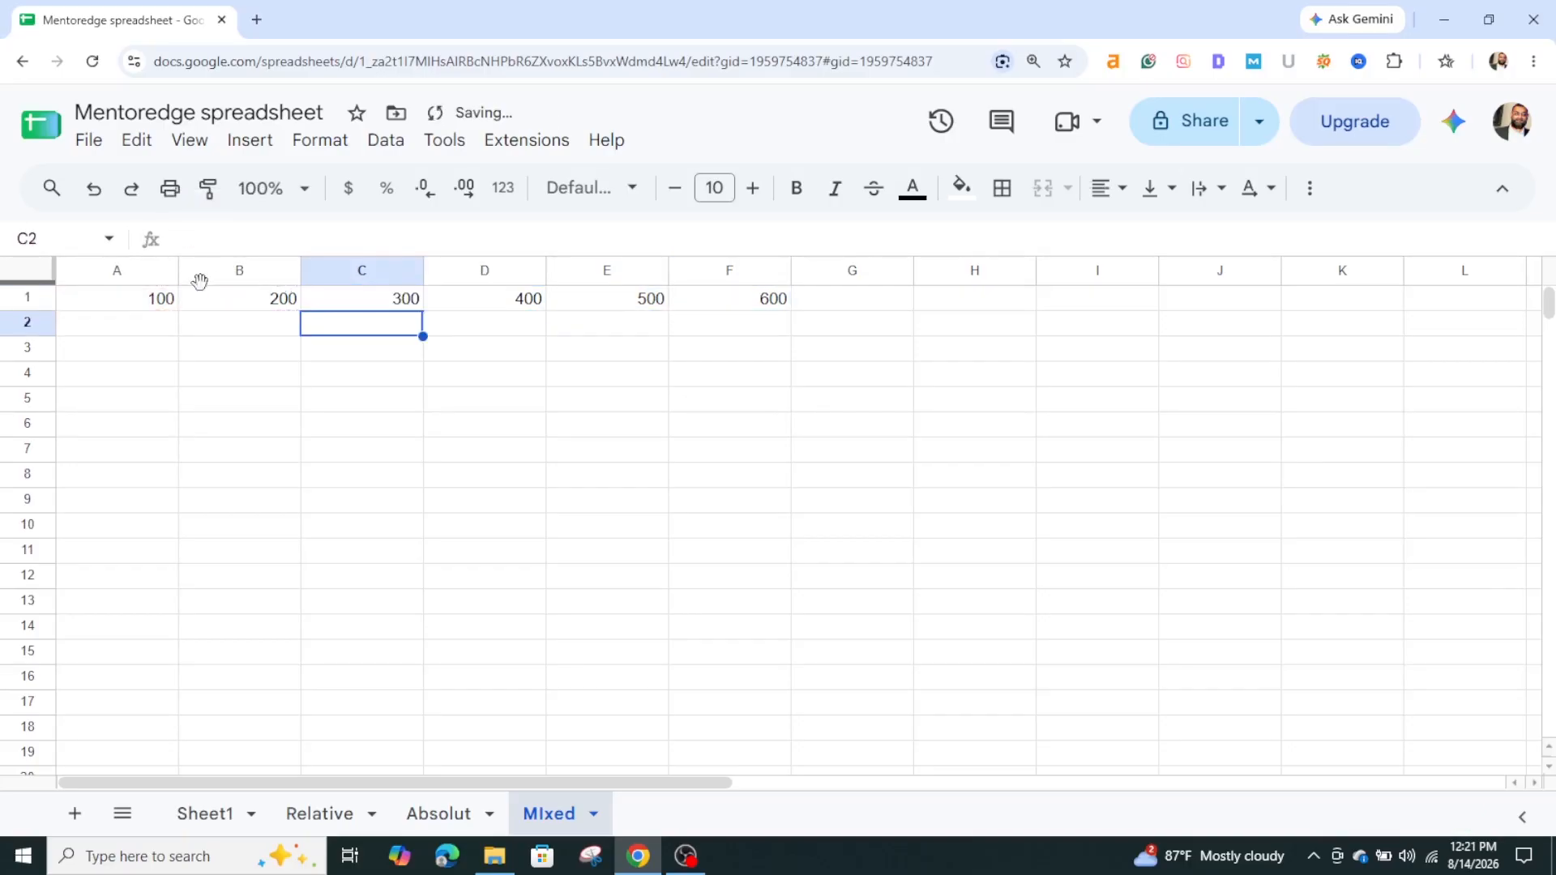
left_click(361, 300)
left_click_drag(423, 311, 727, 305)
left_click(544, 311)
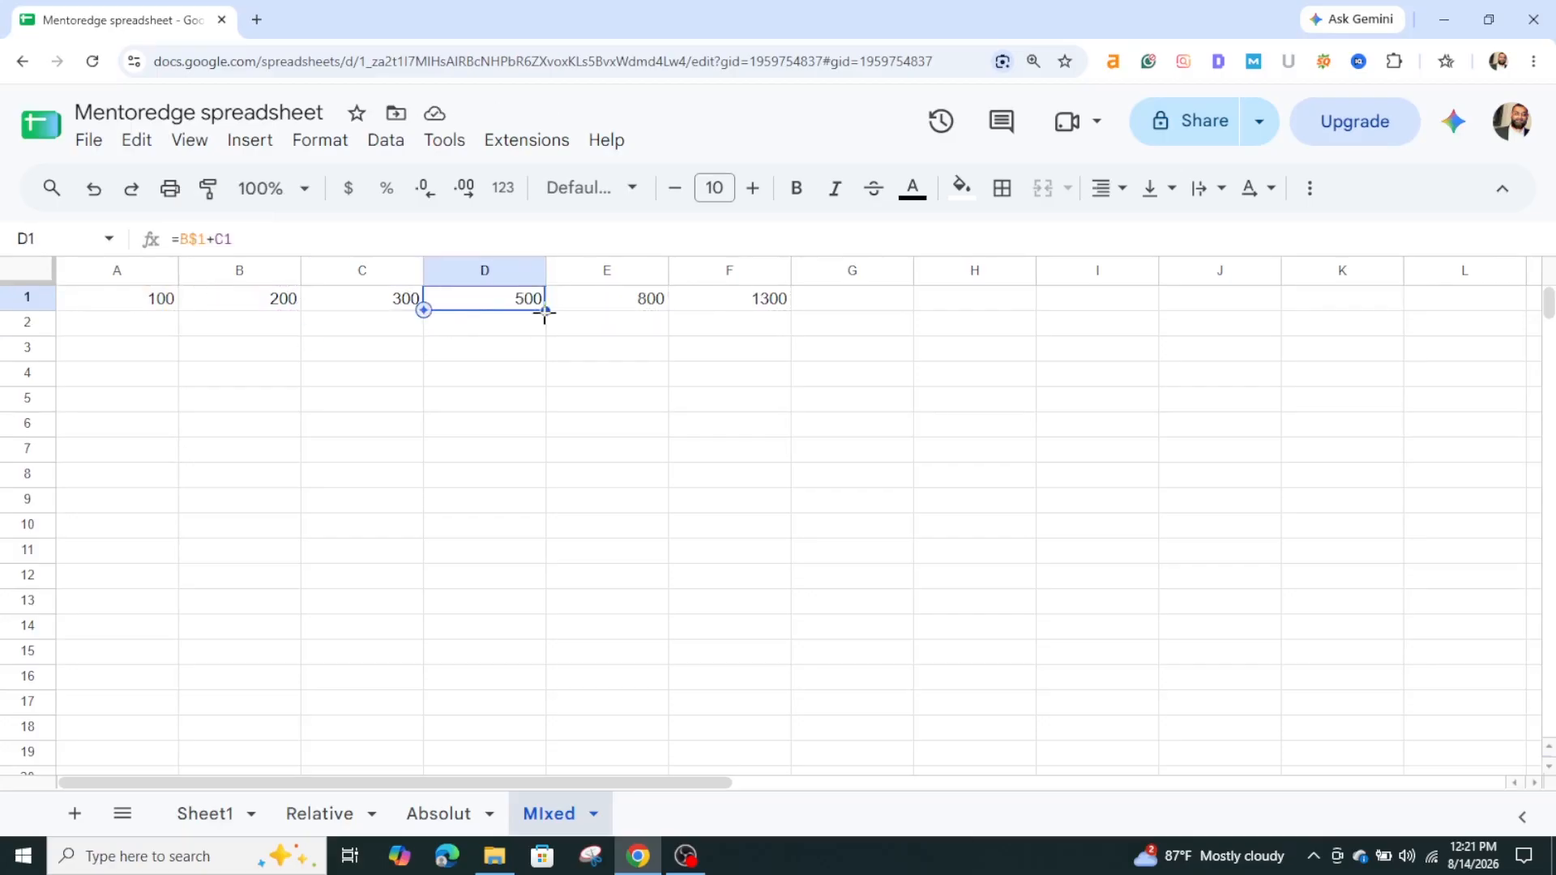
- Fill the formula in D1 down to D4 and check the references in D1, D2 and D3
left_click_drag(545, 312, 542, 385)
left_click(455, 299)
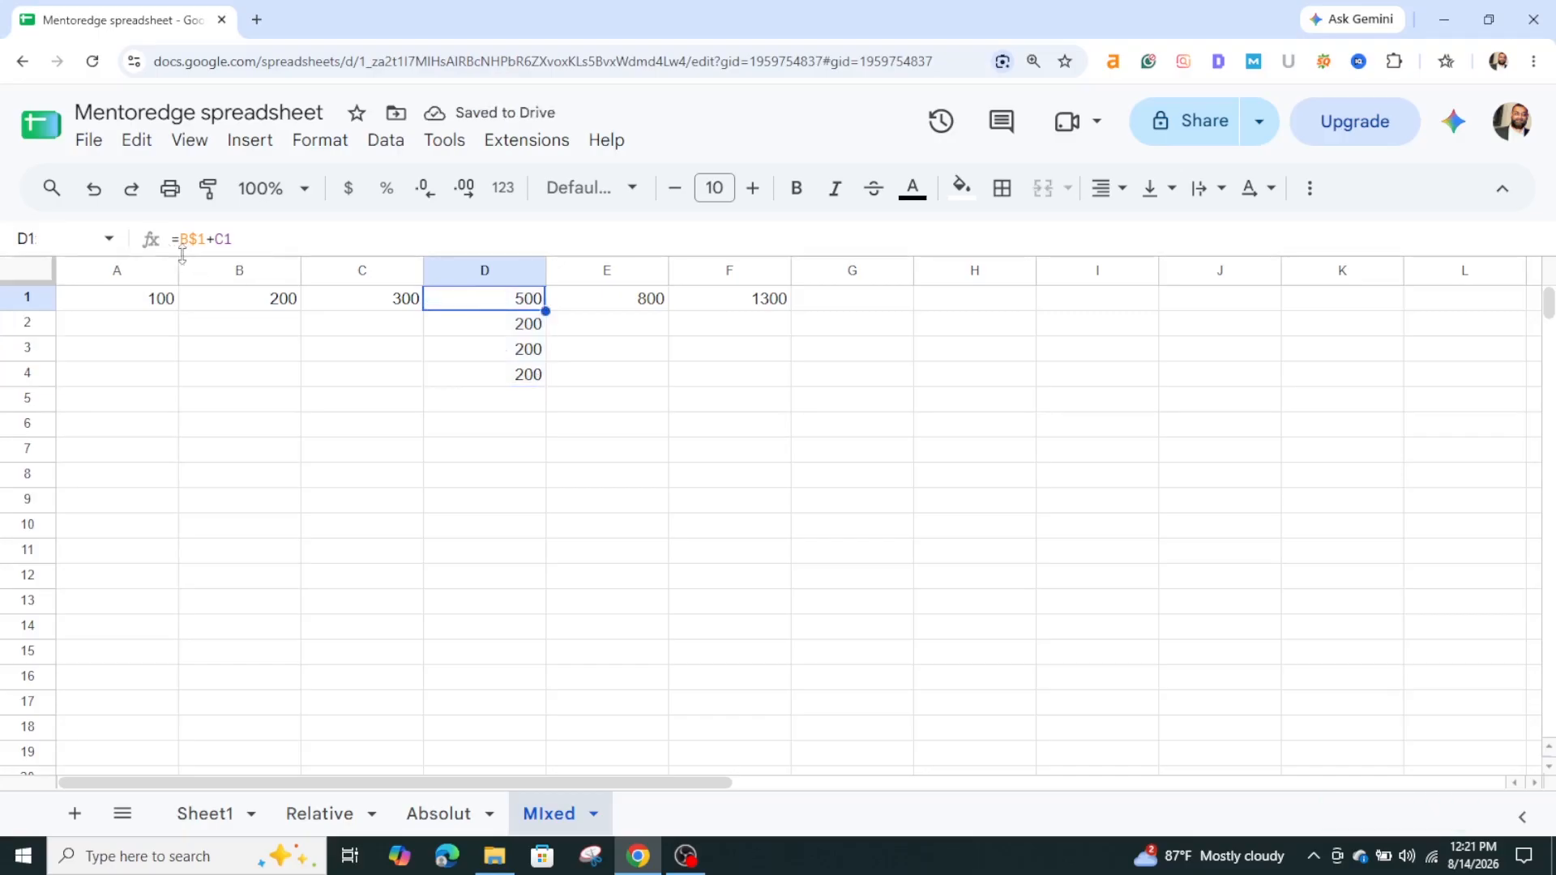
left_click(528, 328)
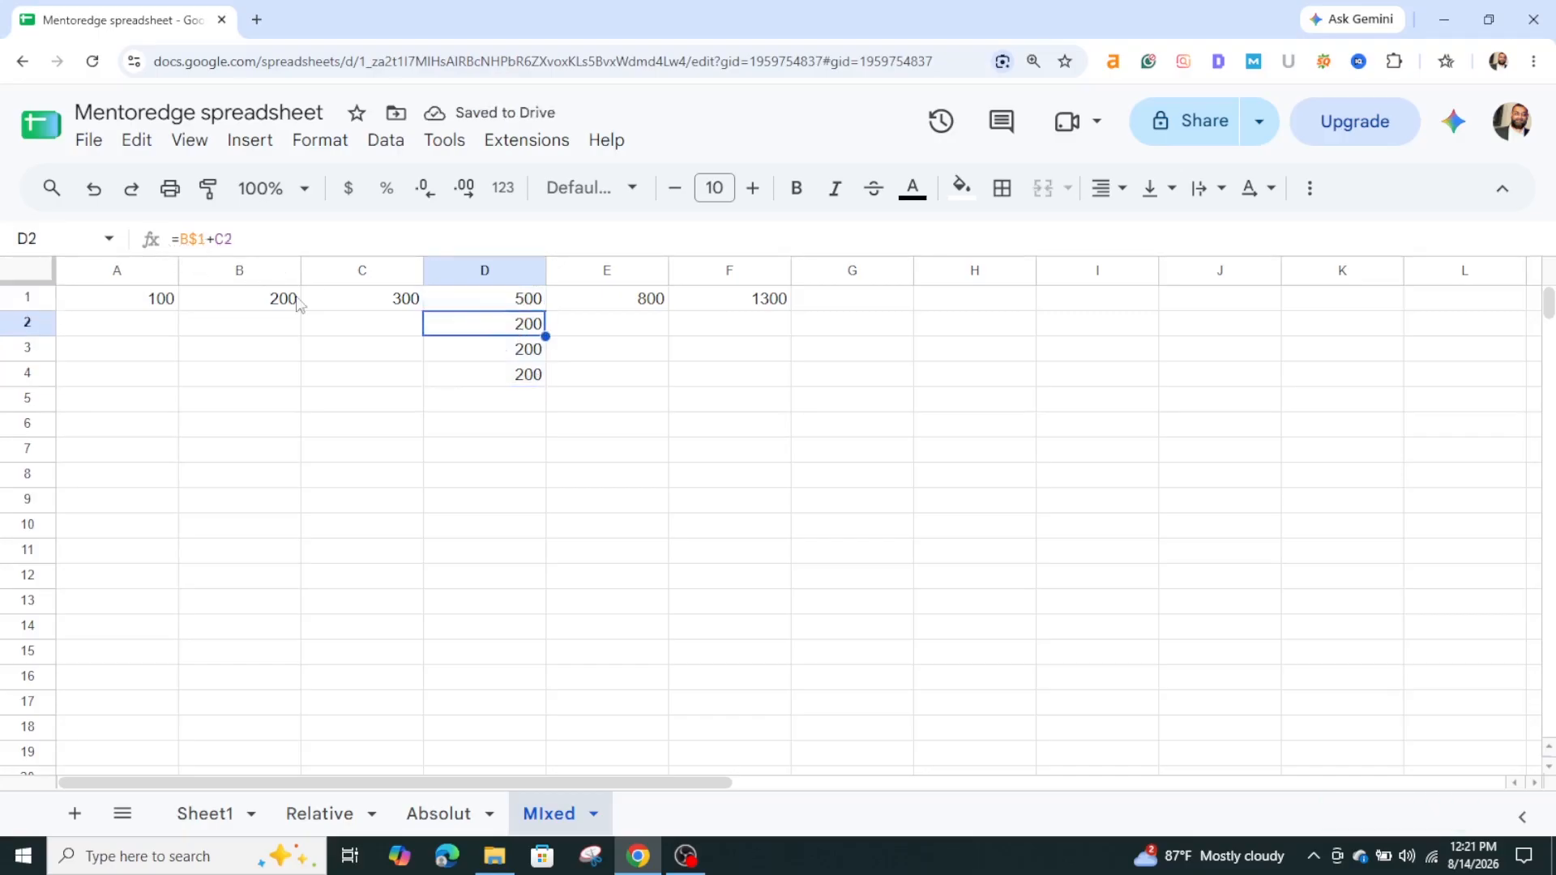
double_click(469, 323)
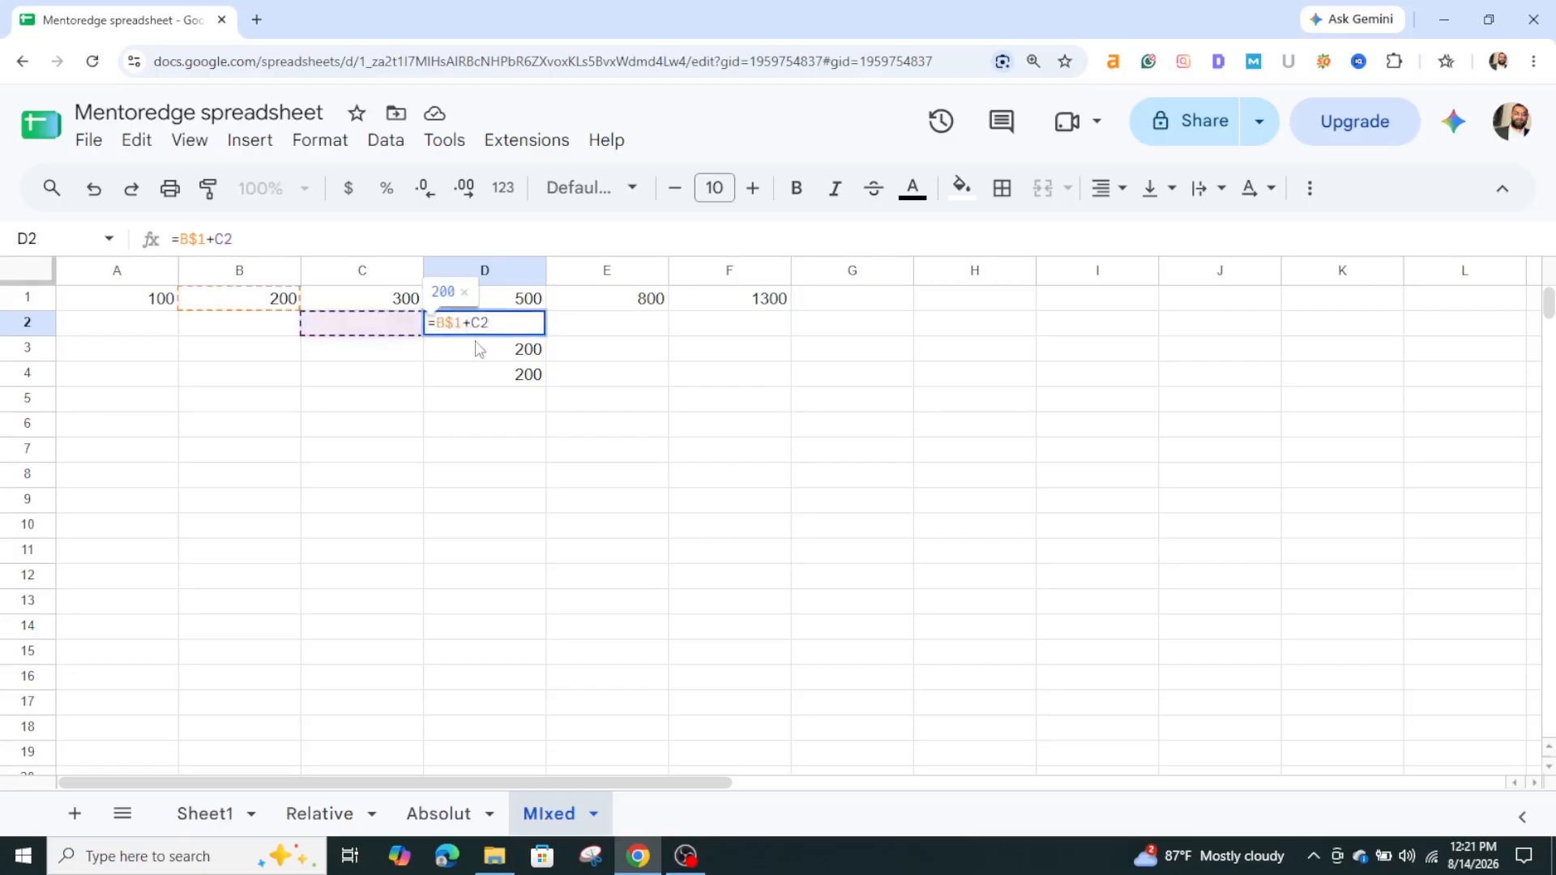
key("Return")
double_click(478, 348)
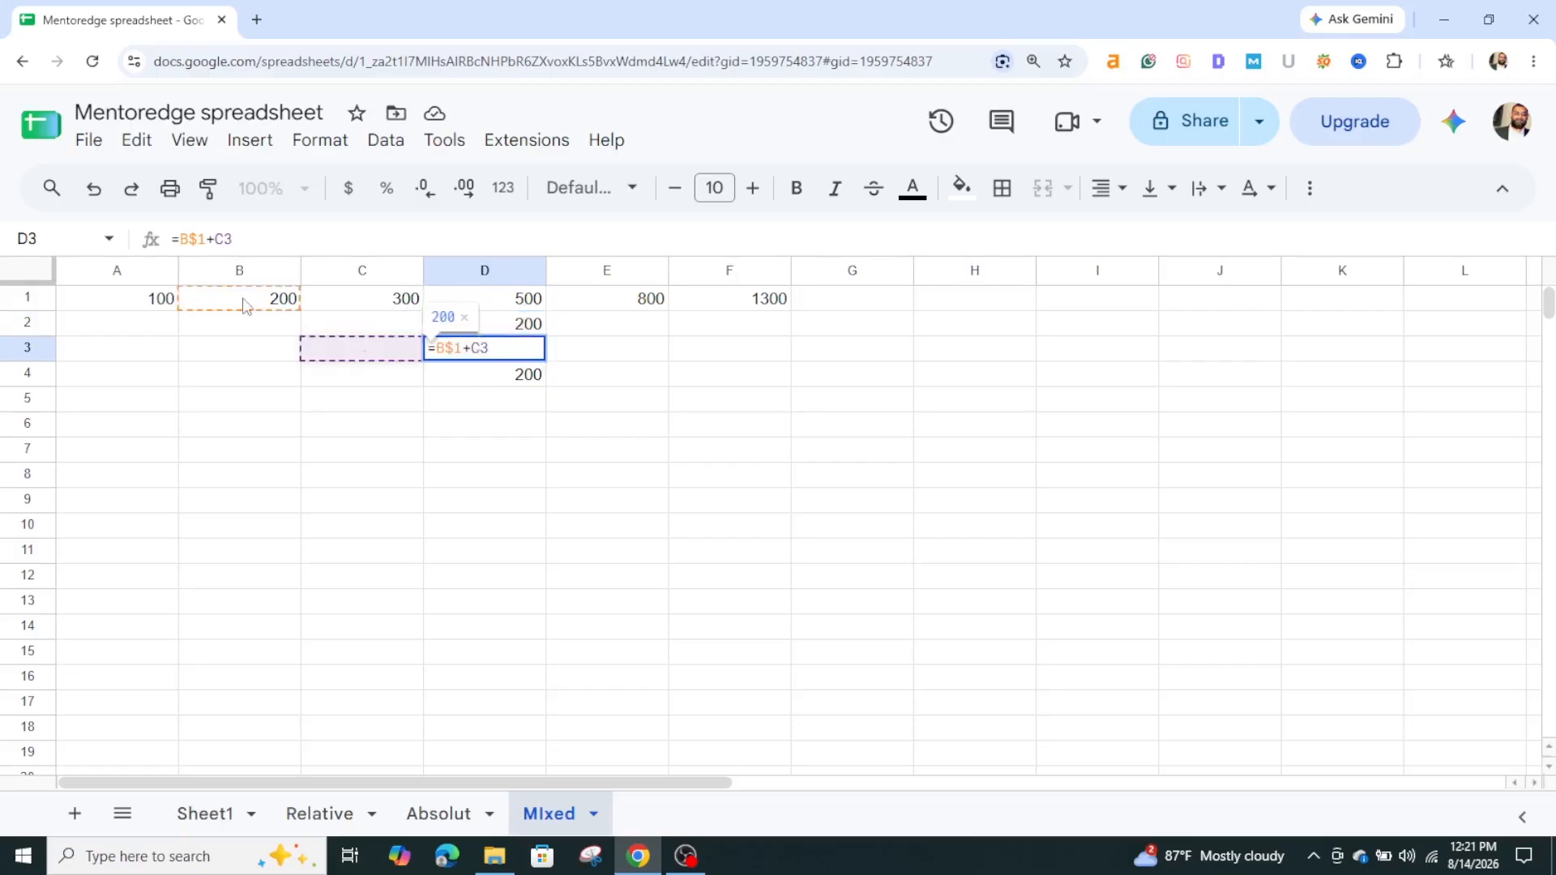
key("Return")
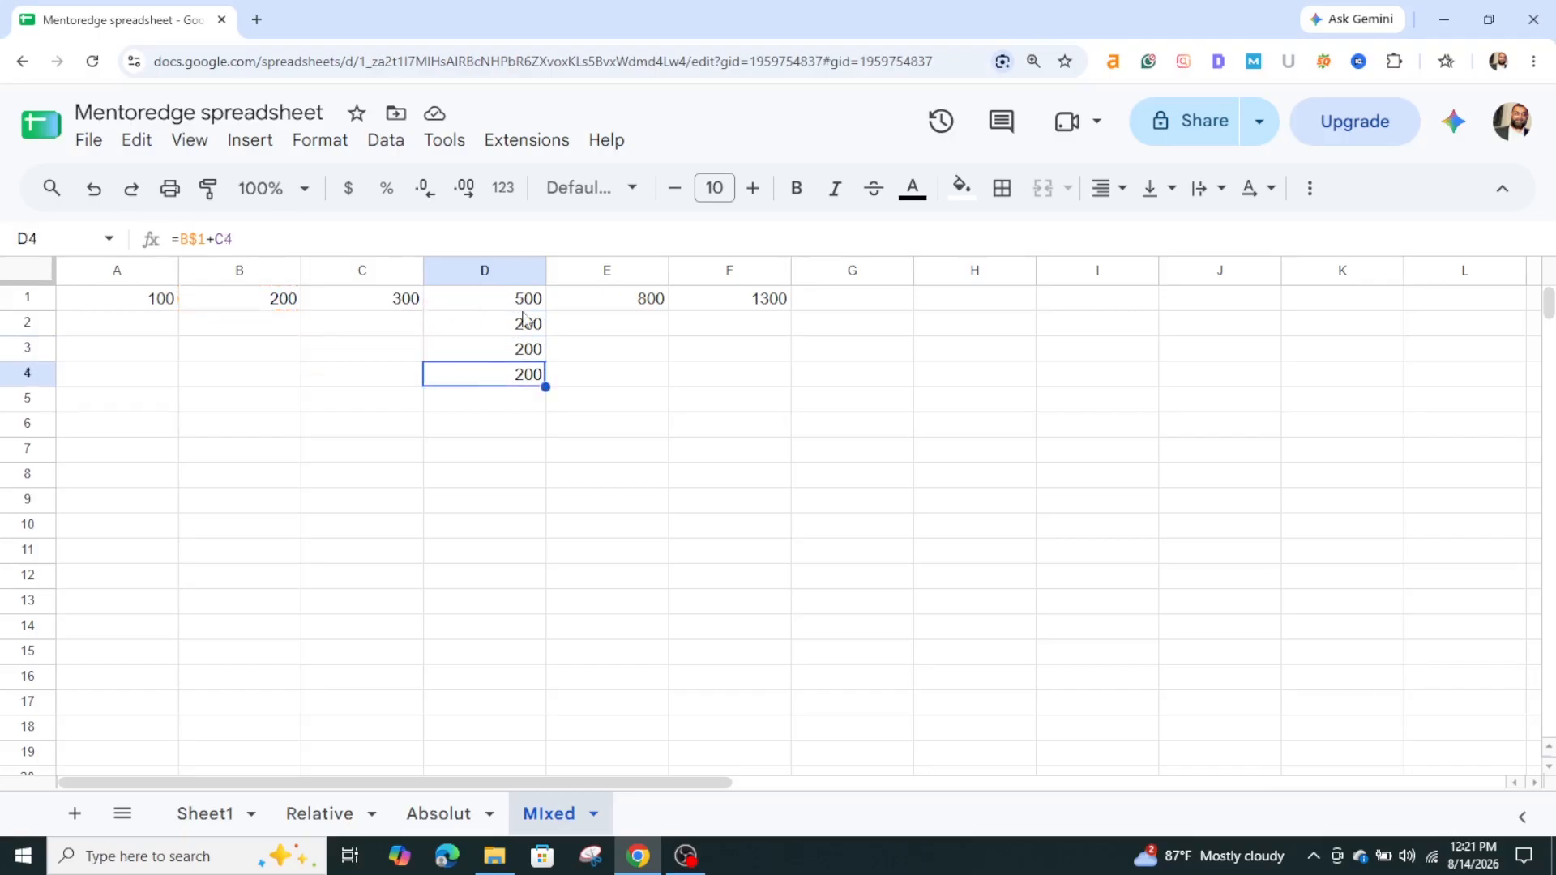
- Clear the formulas from cells E1 and F1
left_click_drag(604, 305, 718, 299)
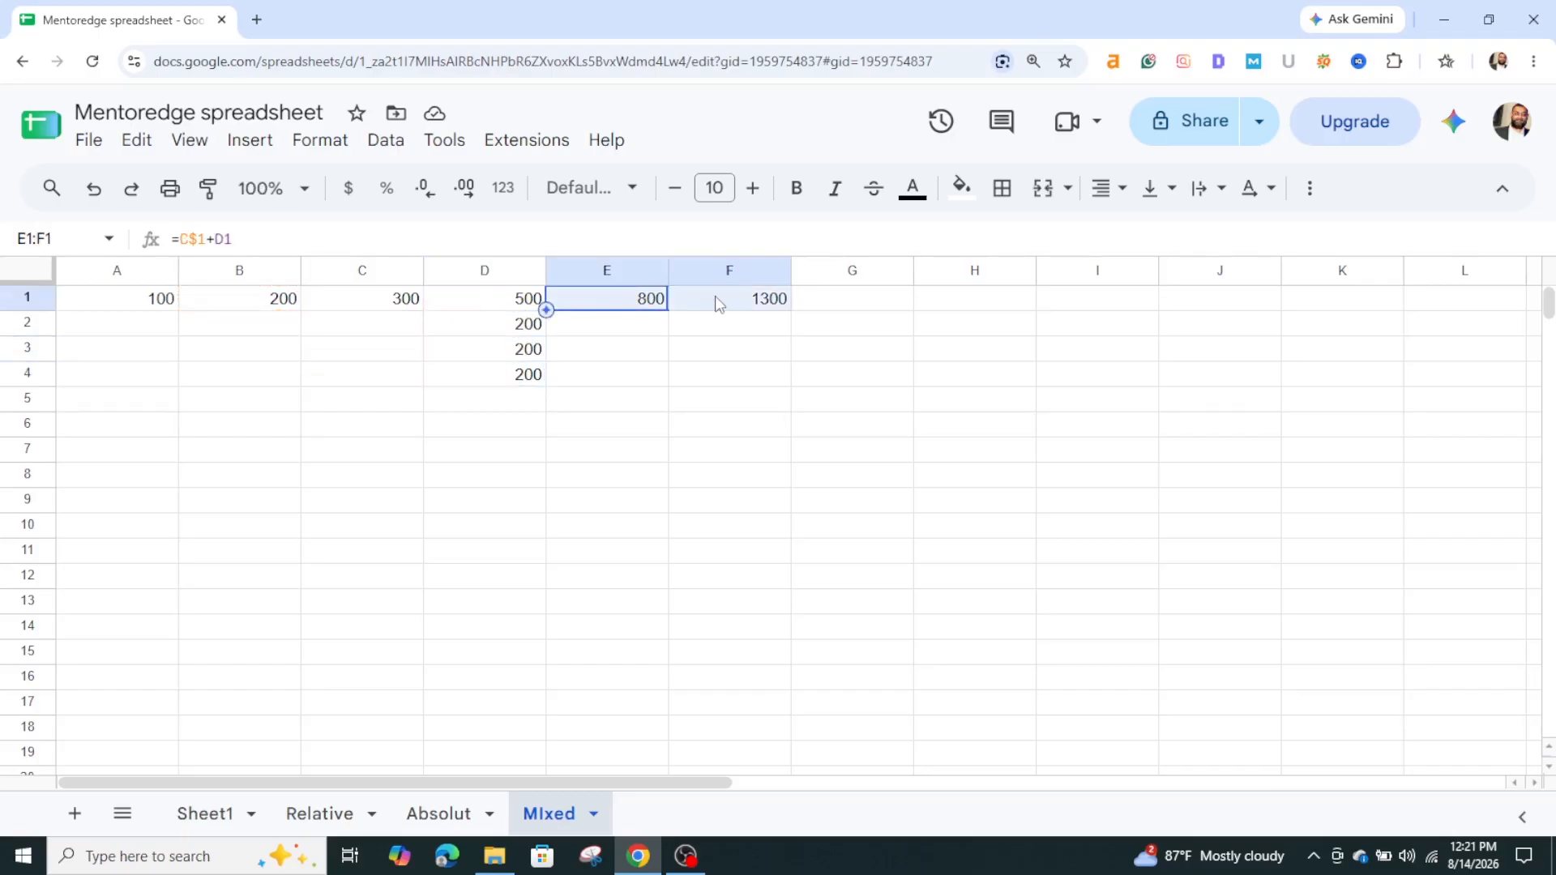
key("Delete")
left_click(719, 376)
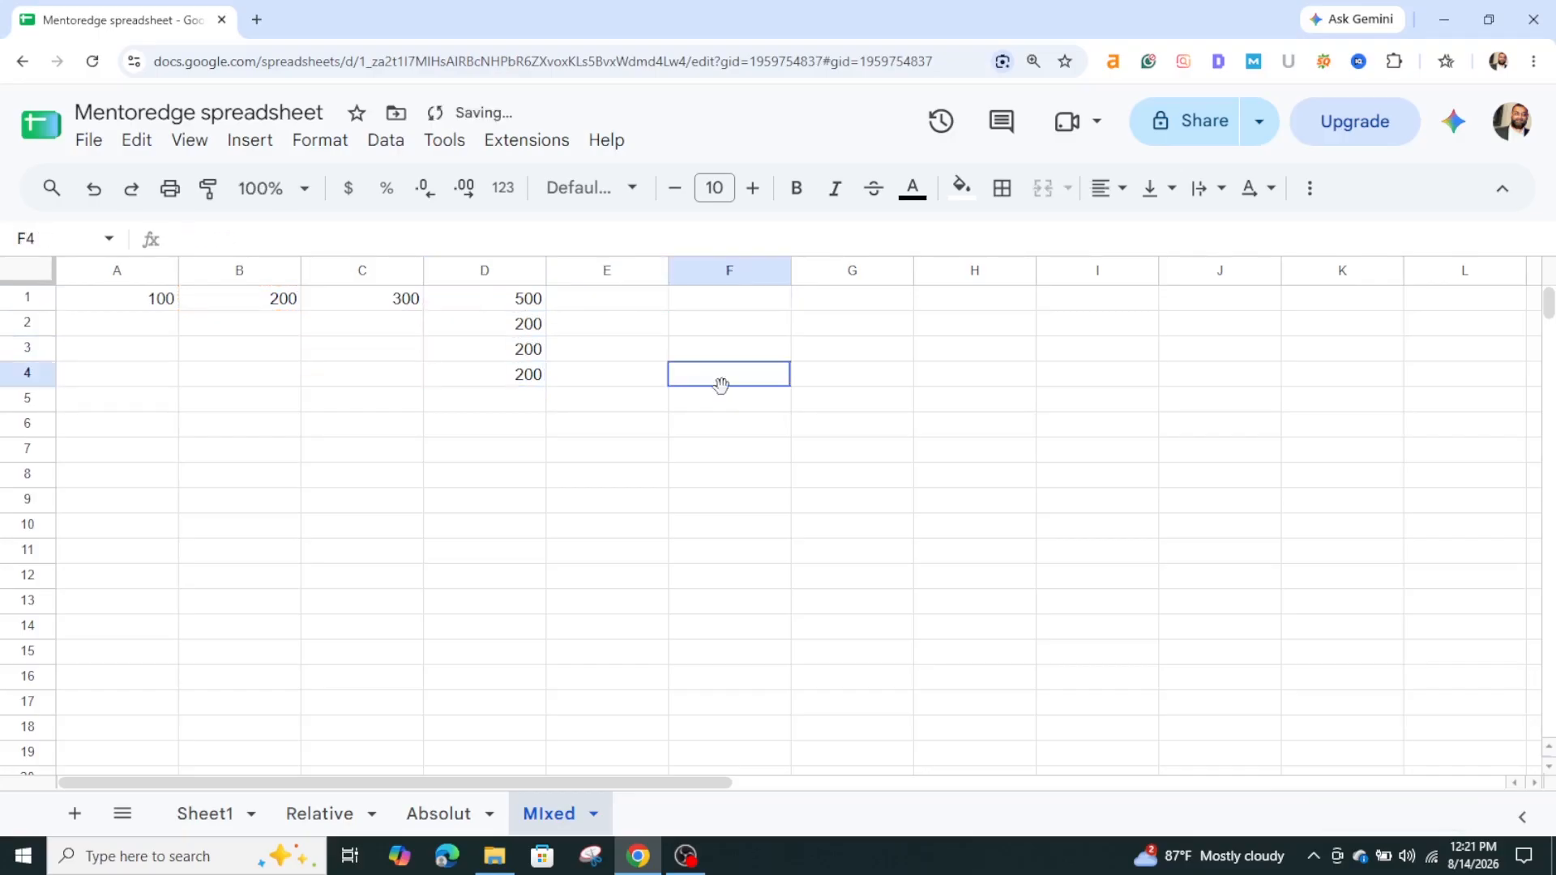
- Review the formula in D1 and clear the copied formulas from D2:D4
left_click(461, 306)
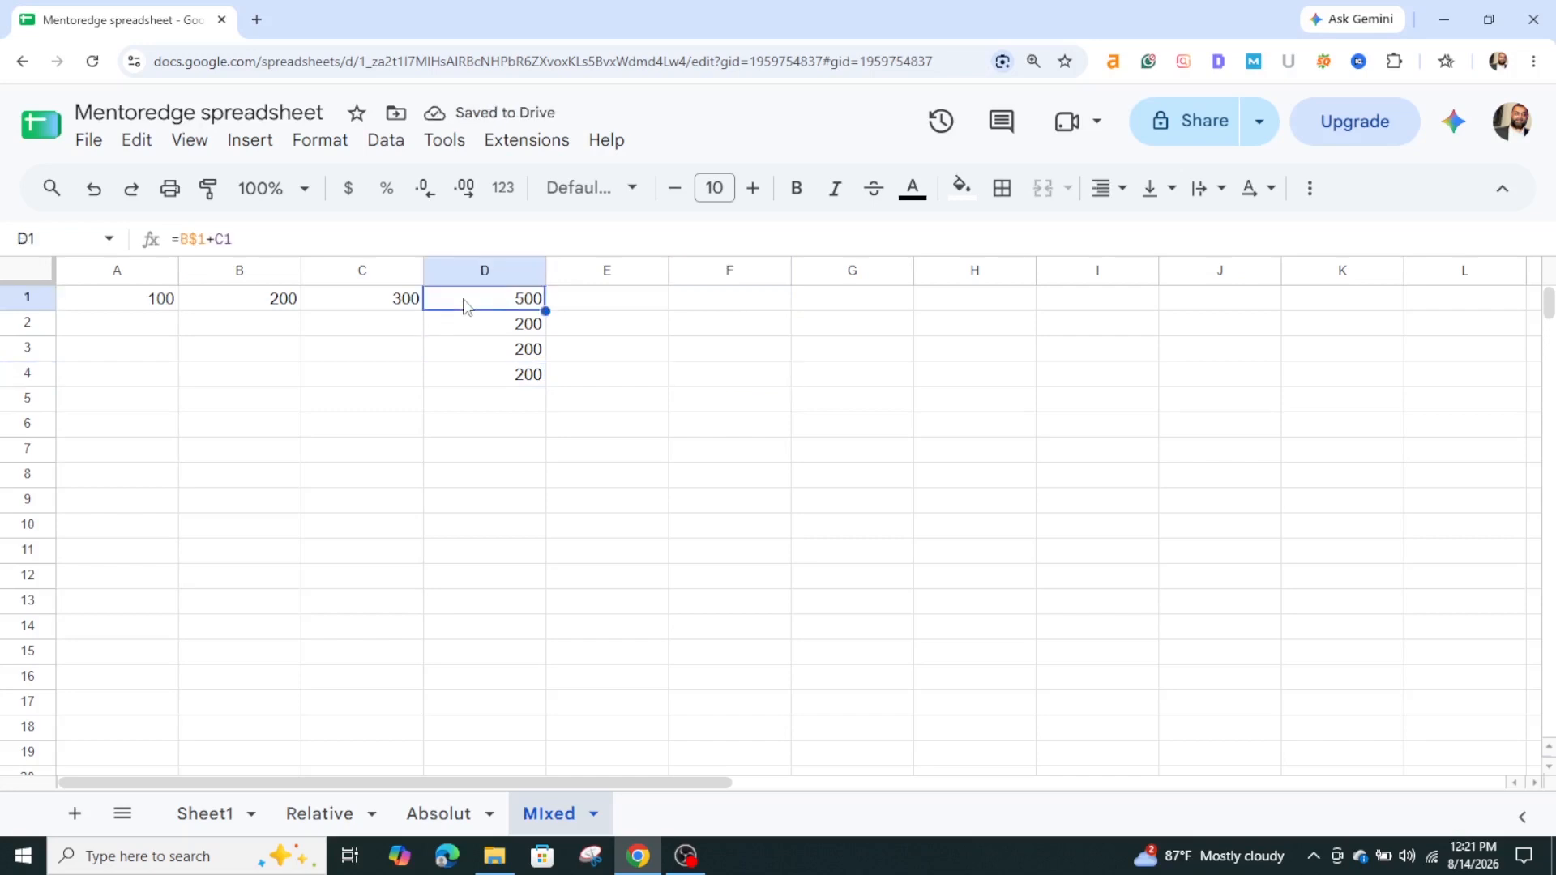
left_click_drag(510, 373, 491, 335)
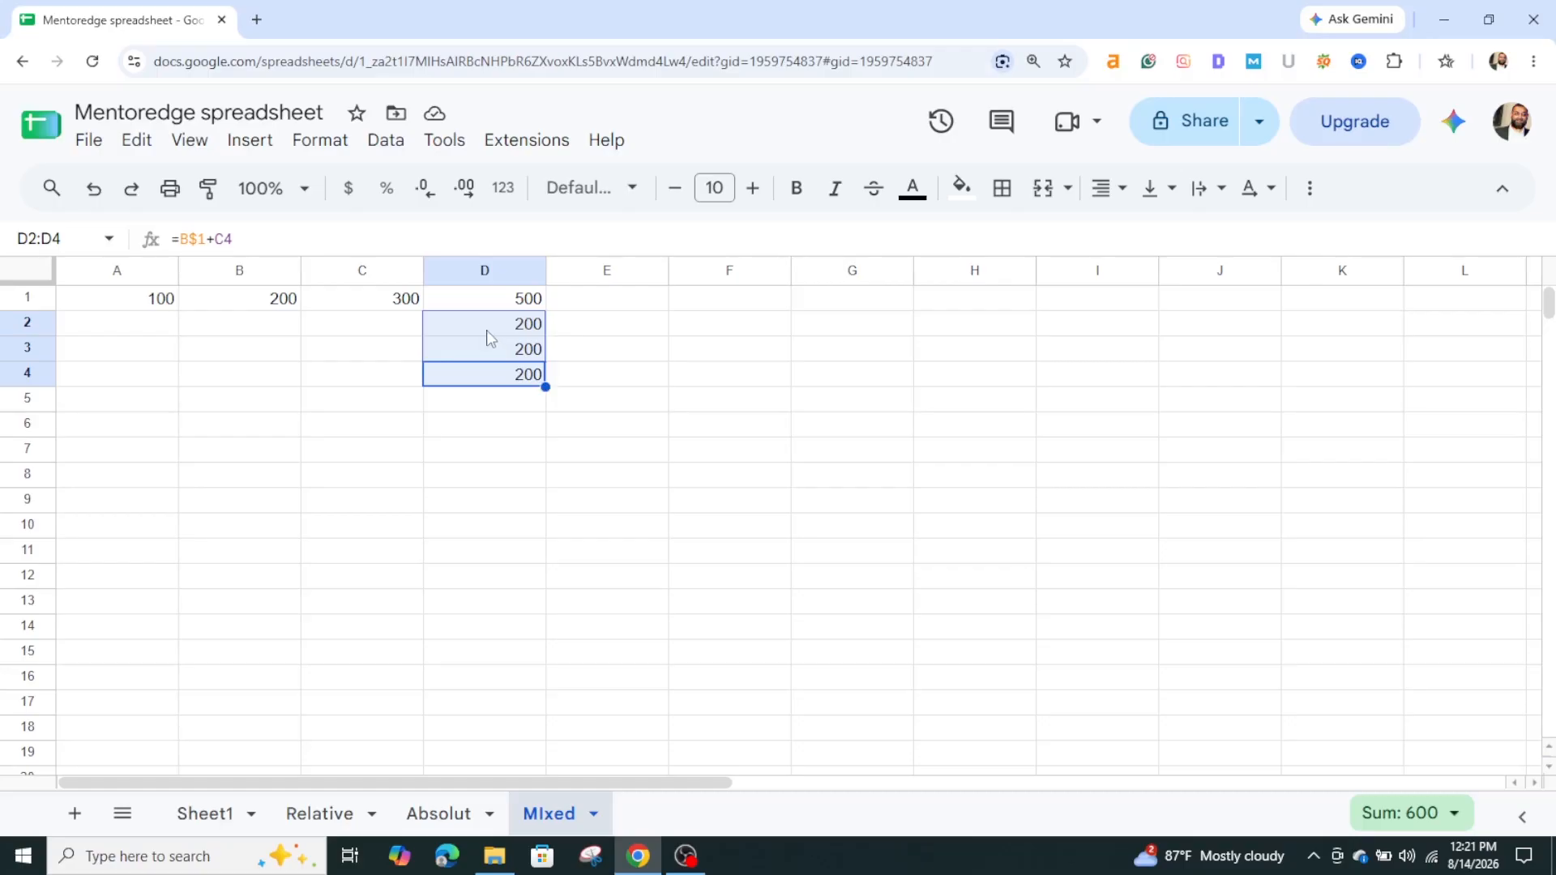
key("Delete")
- Copy D1's formula down again through D4 and inspect the locked row reference in D2 and D3
left_click(478, 301)
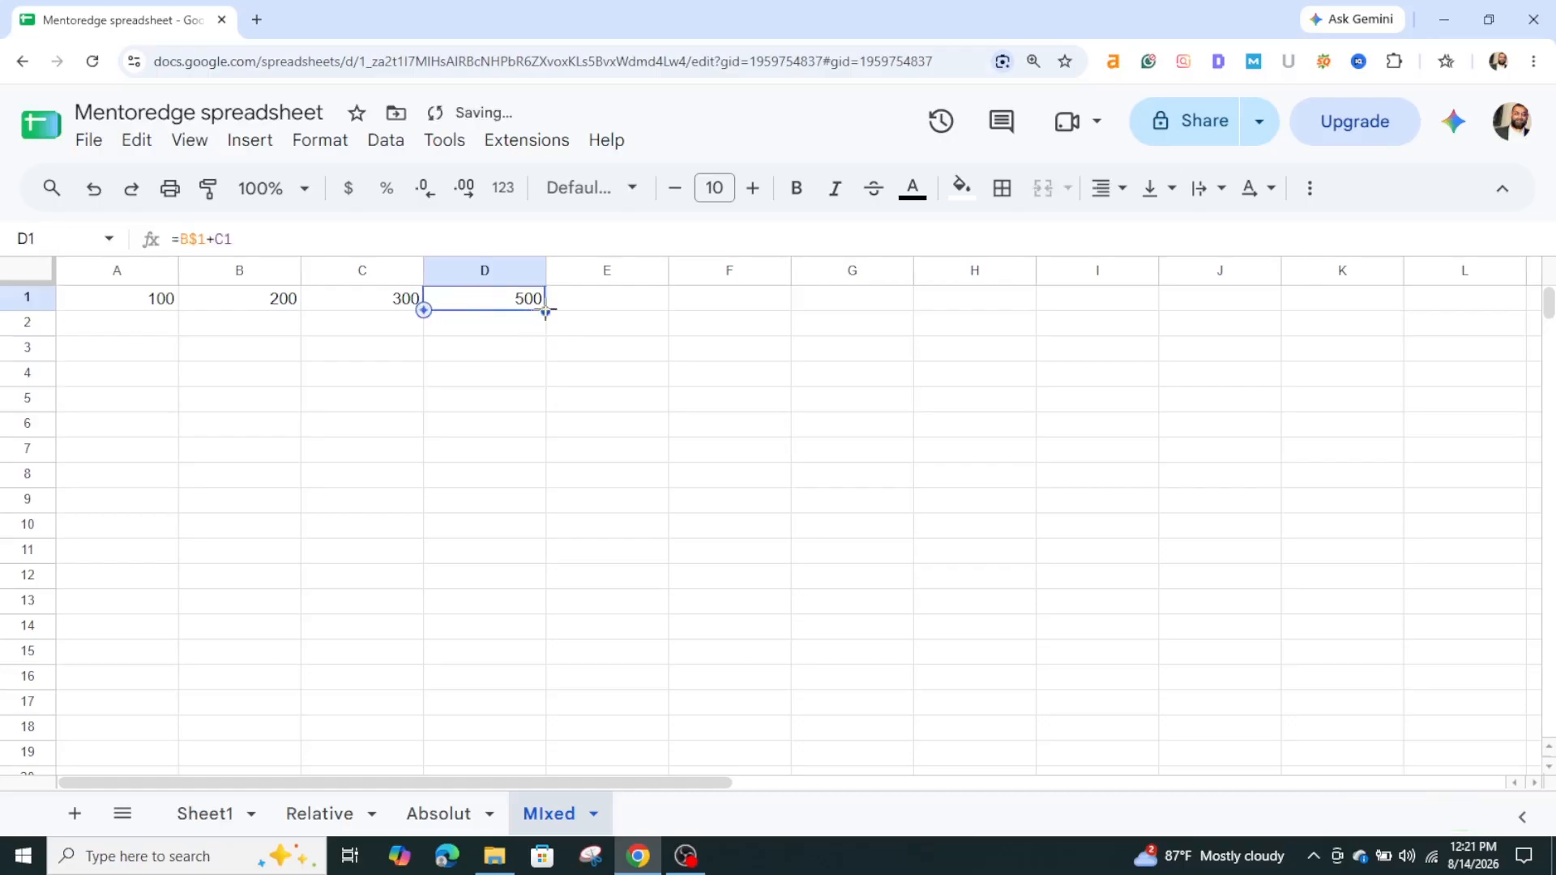
left_click_drag(546, 311, 541, 384)
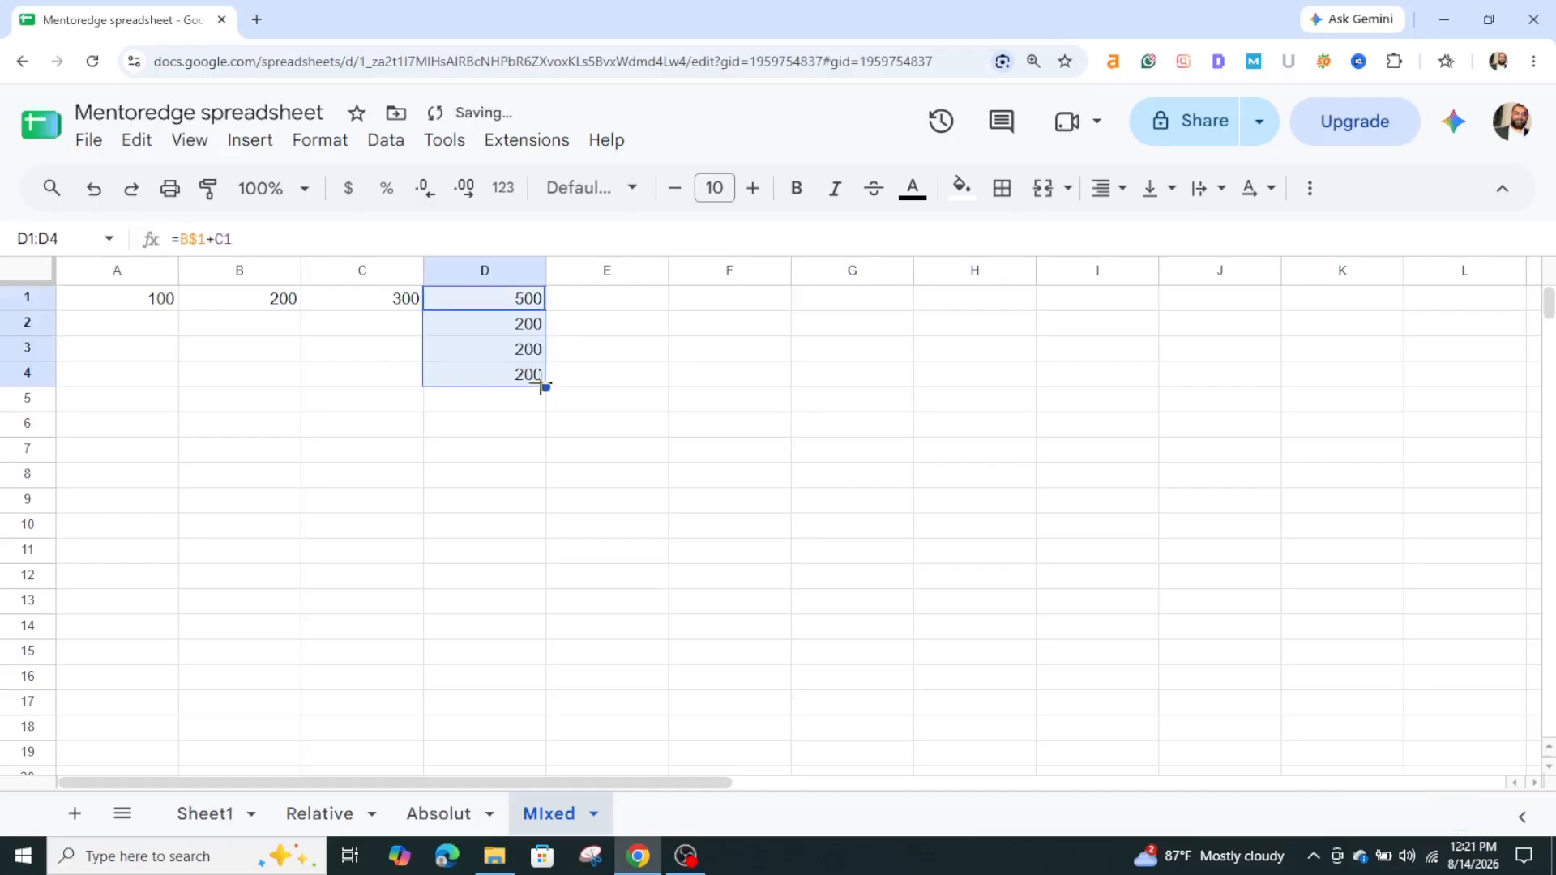
double_click(492, 323)
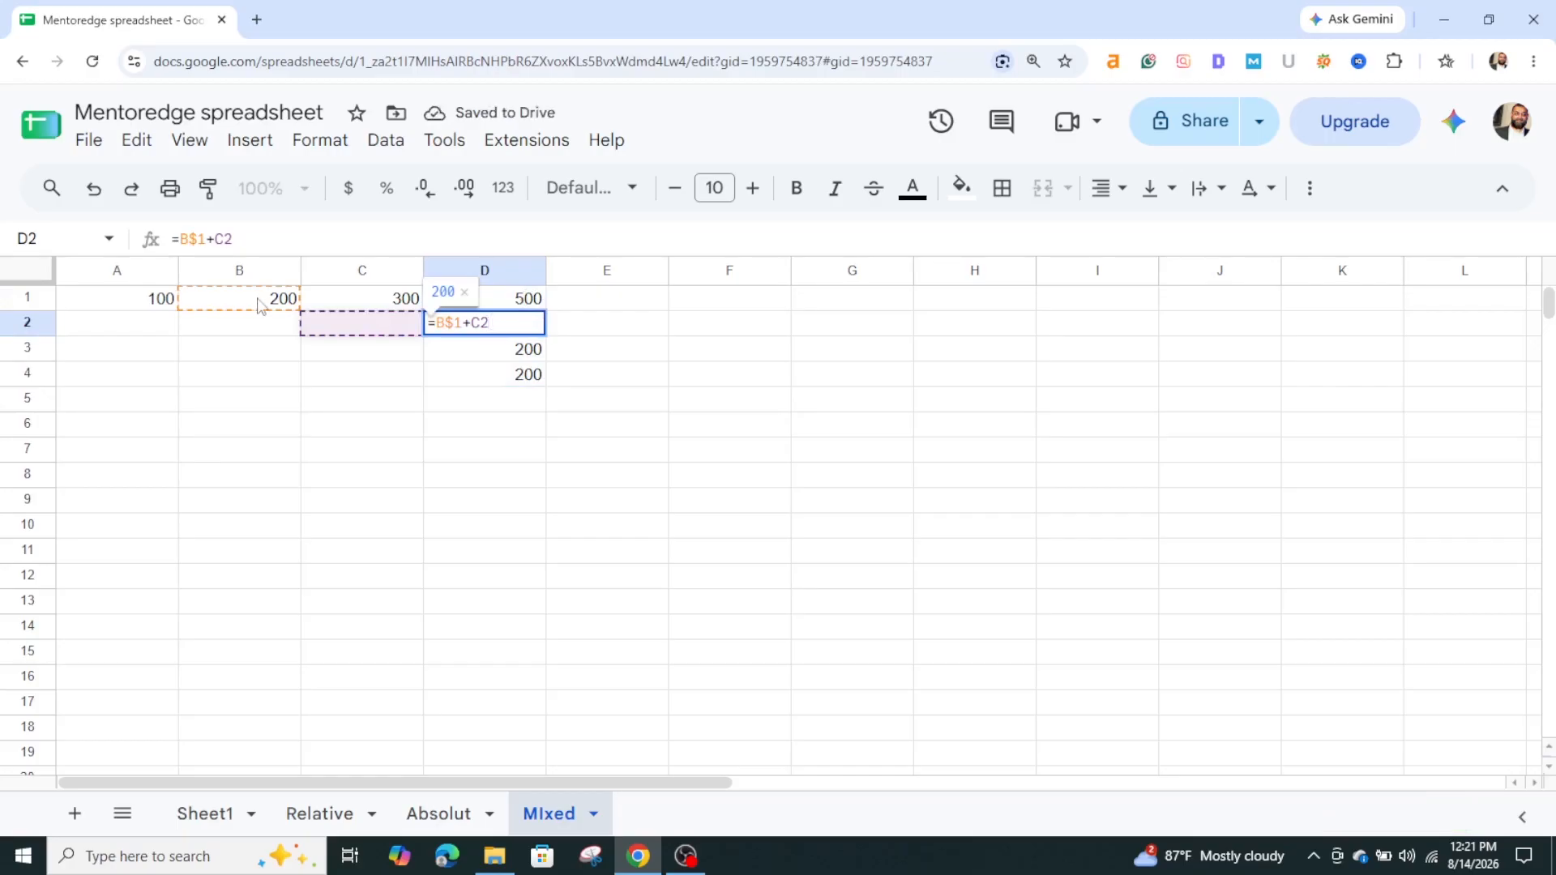
double_click(459, 347)
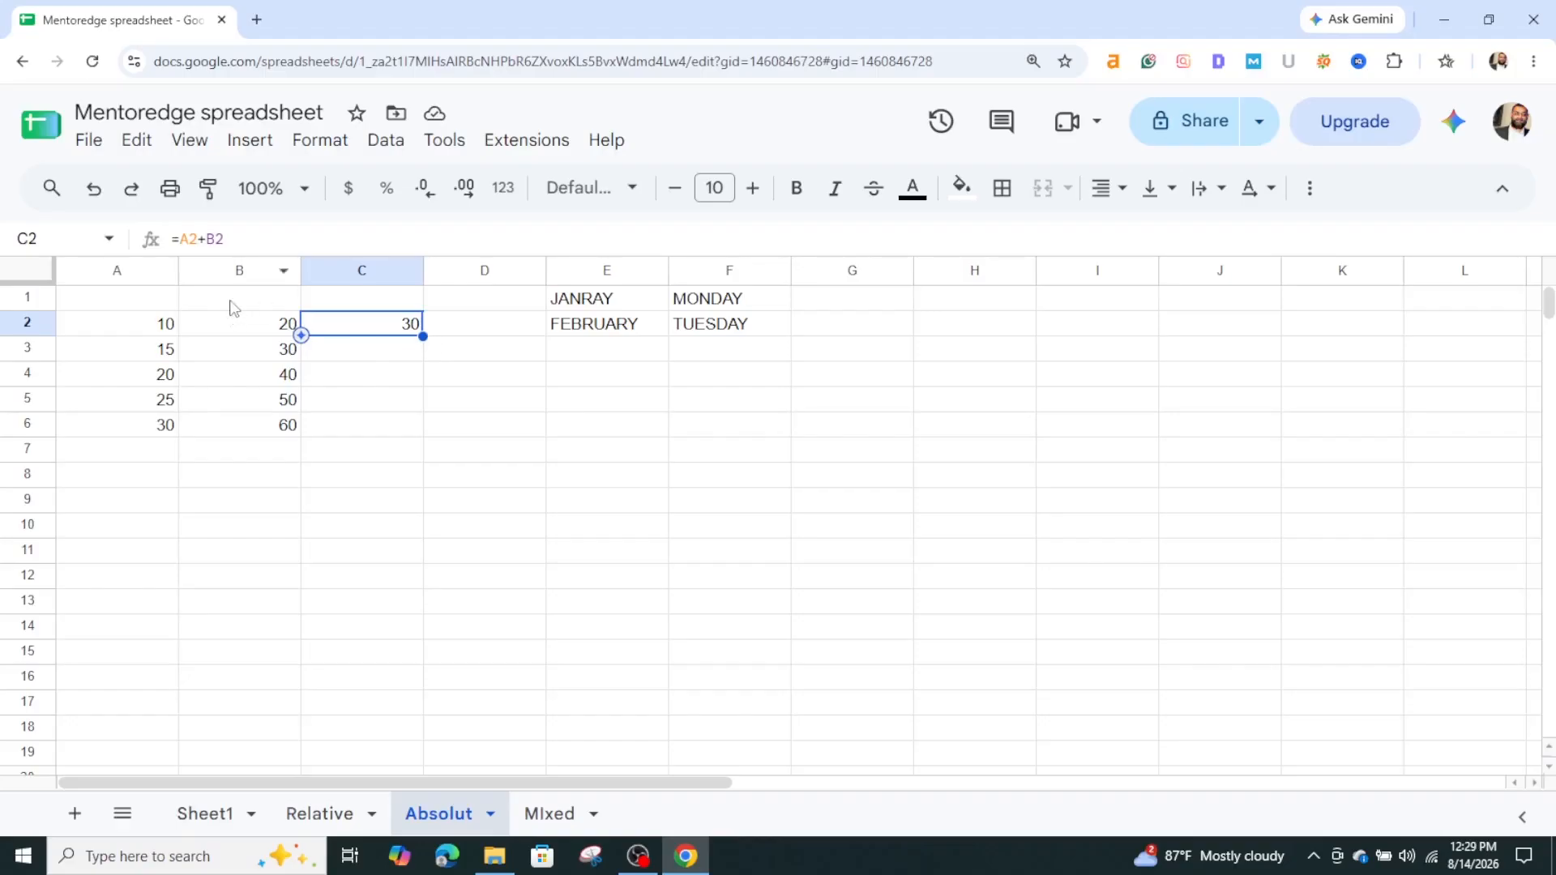
- On the Absolut sheet, fill the =A2+B2 formula from C2 down to C6 and check the references in C3:C6
left_click(166, 300)
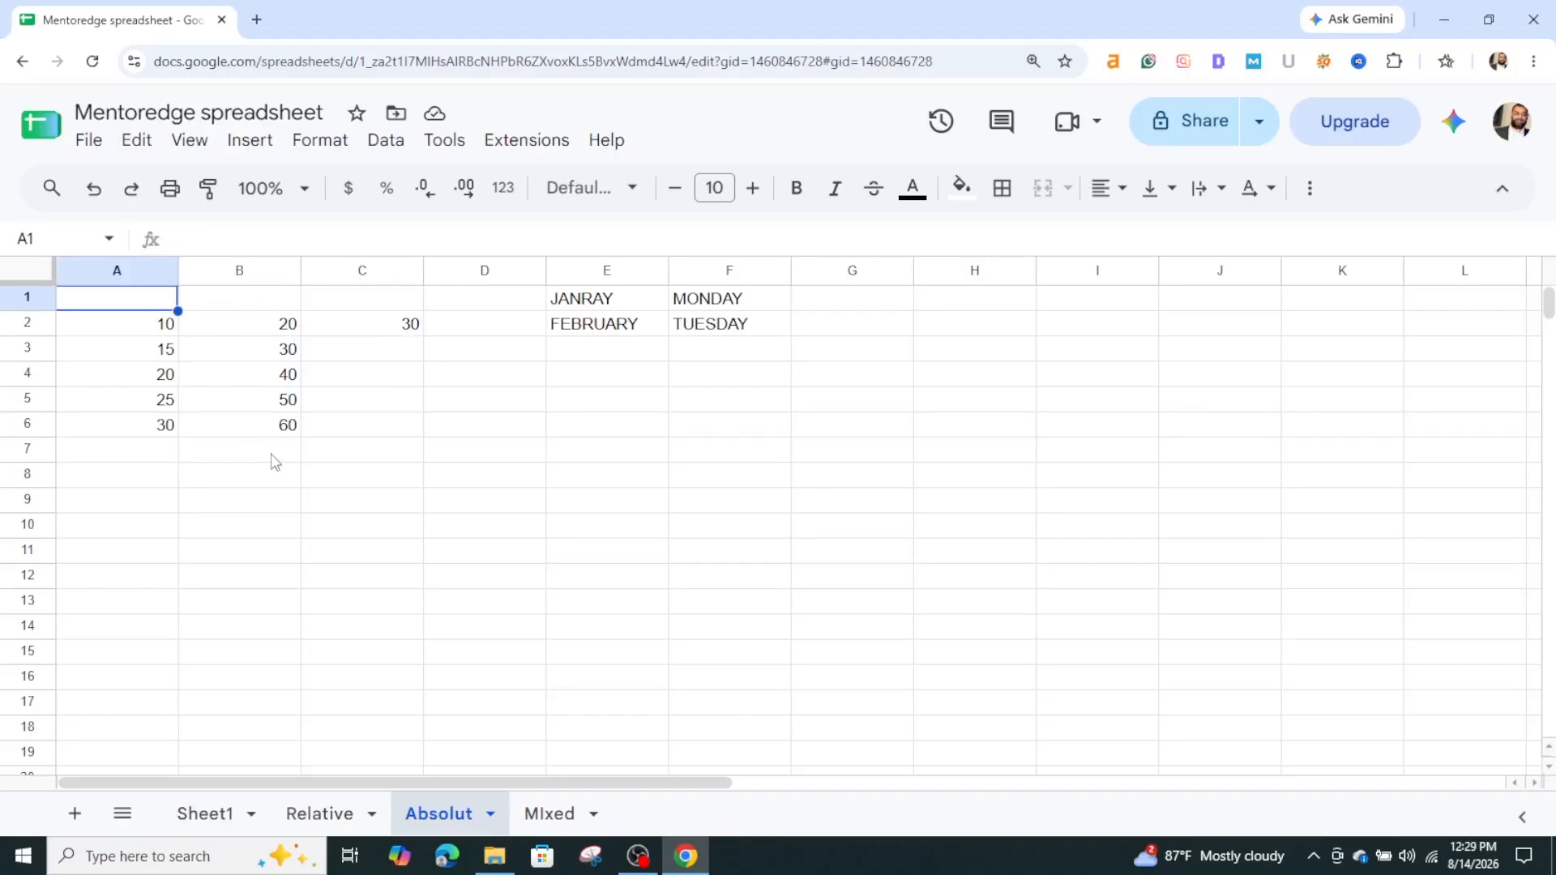
left_click(379, 331)
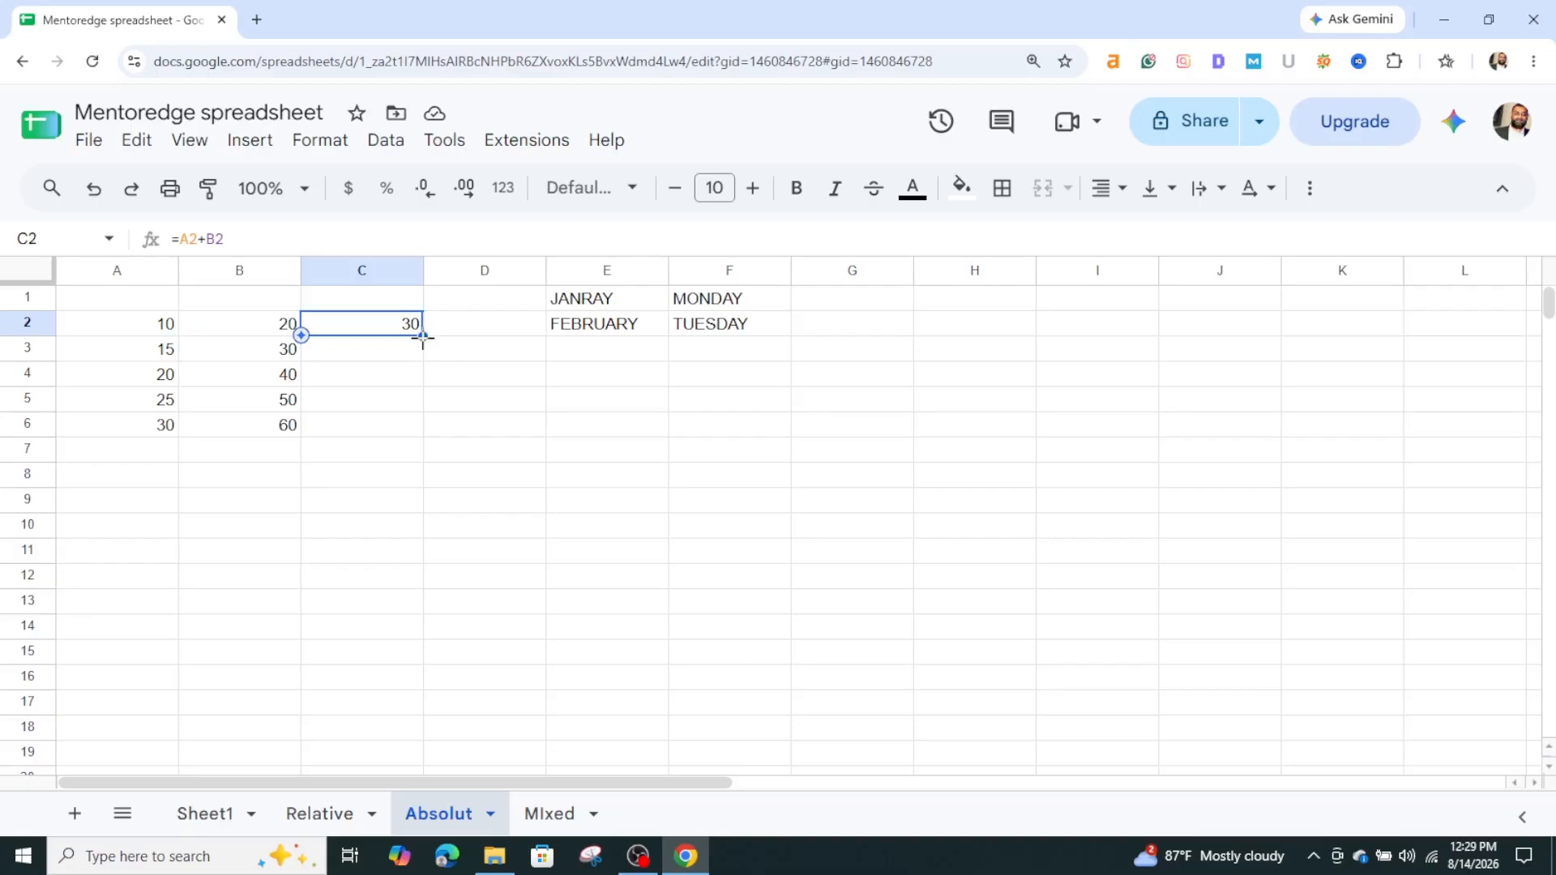
left_click_drag(423, 337, 415, 429)
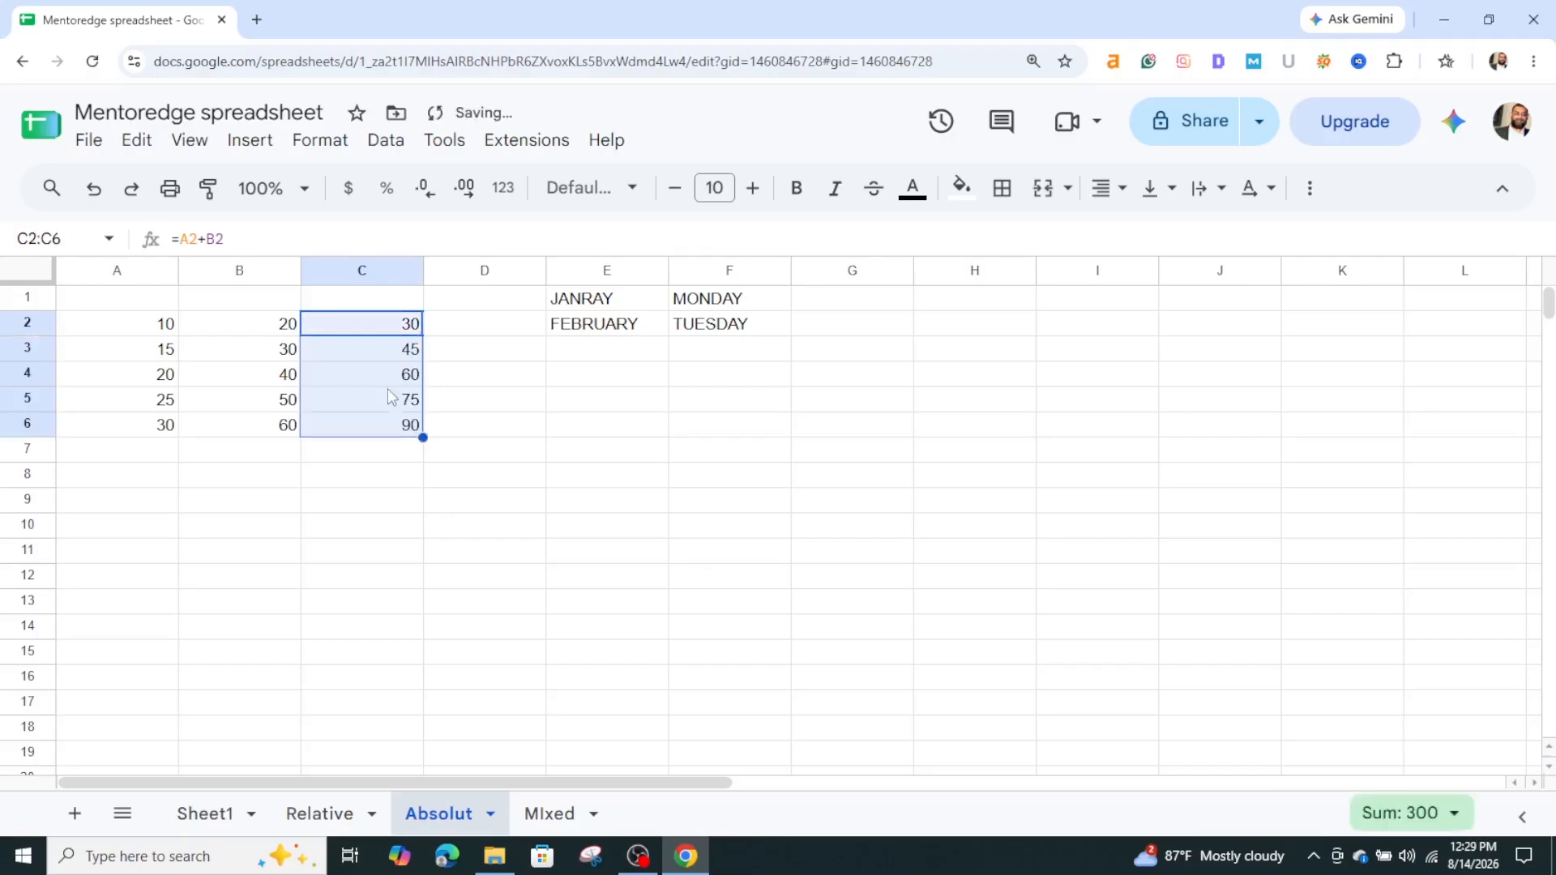
left_click(383, 348)
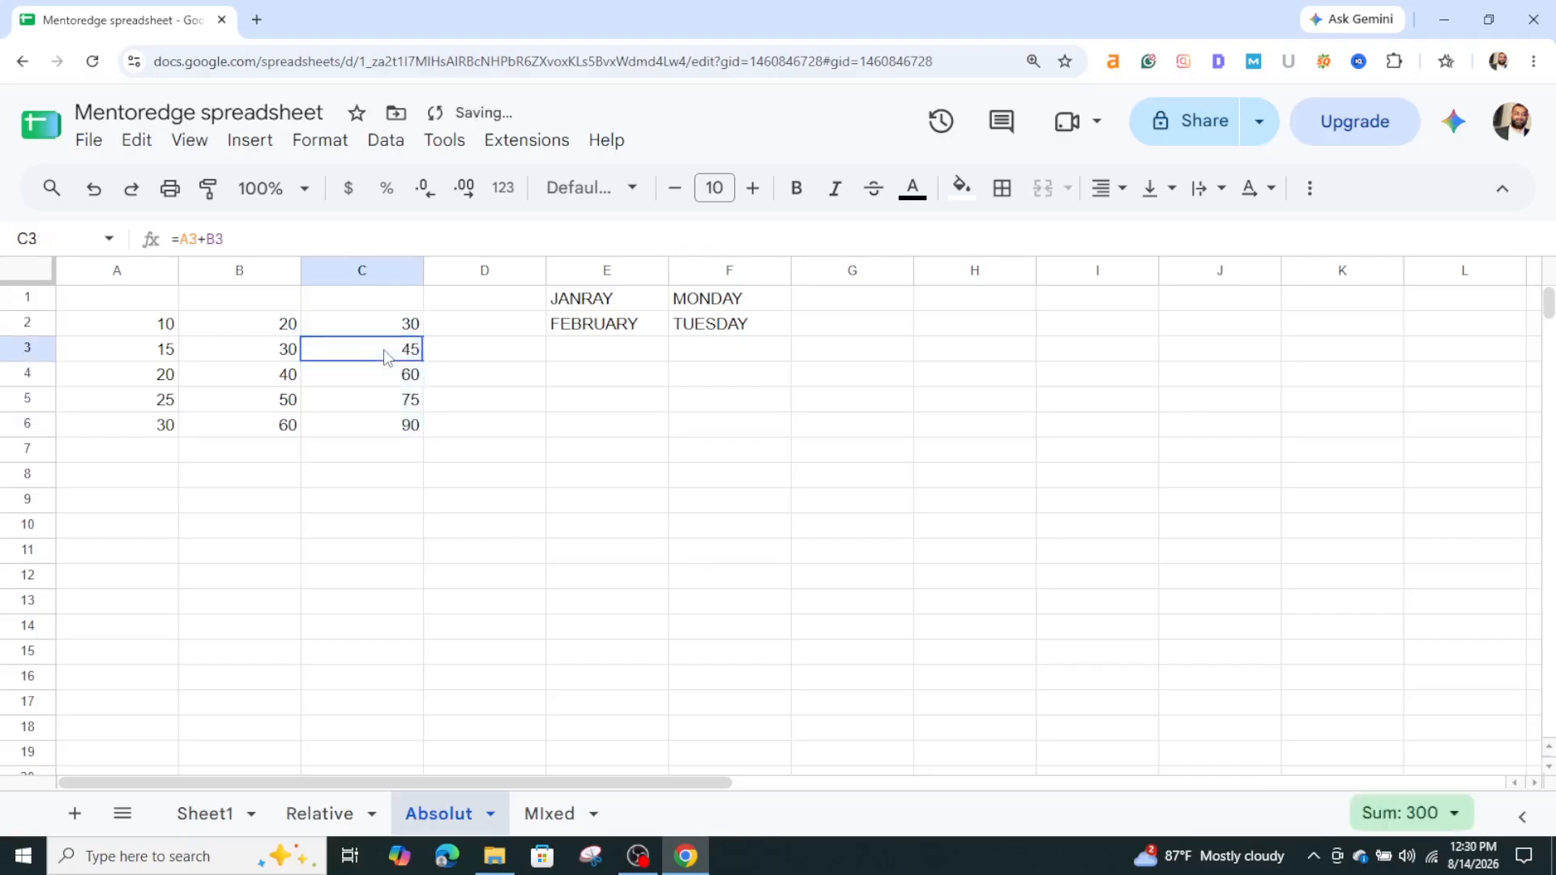
left_click(352, 378)
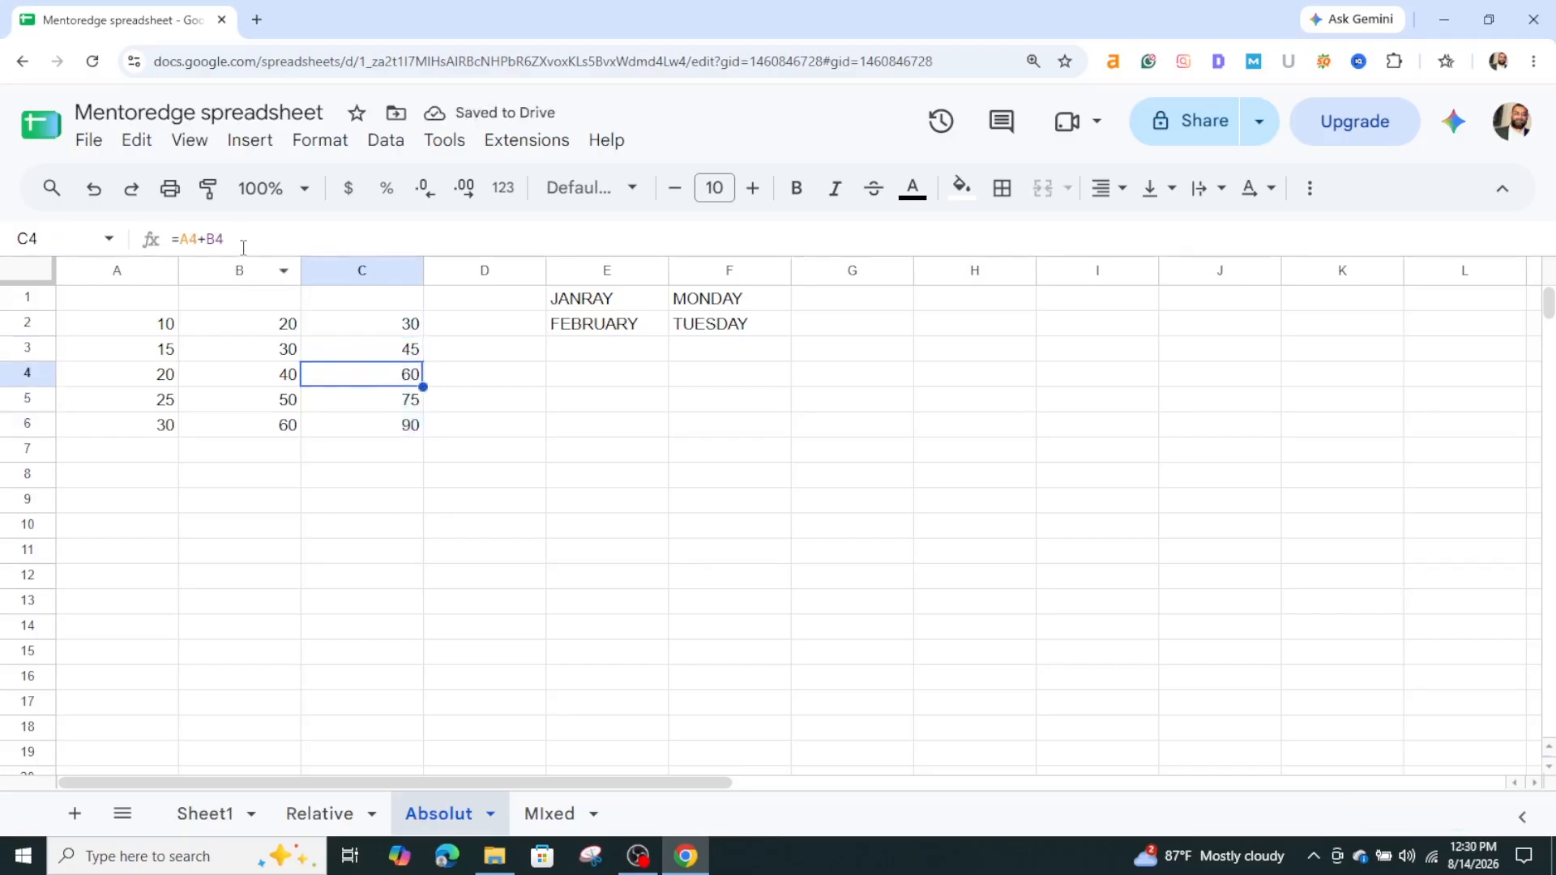
left_click(356, 405)
left_click(356, 433)
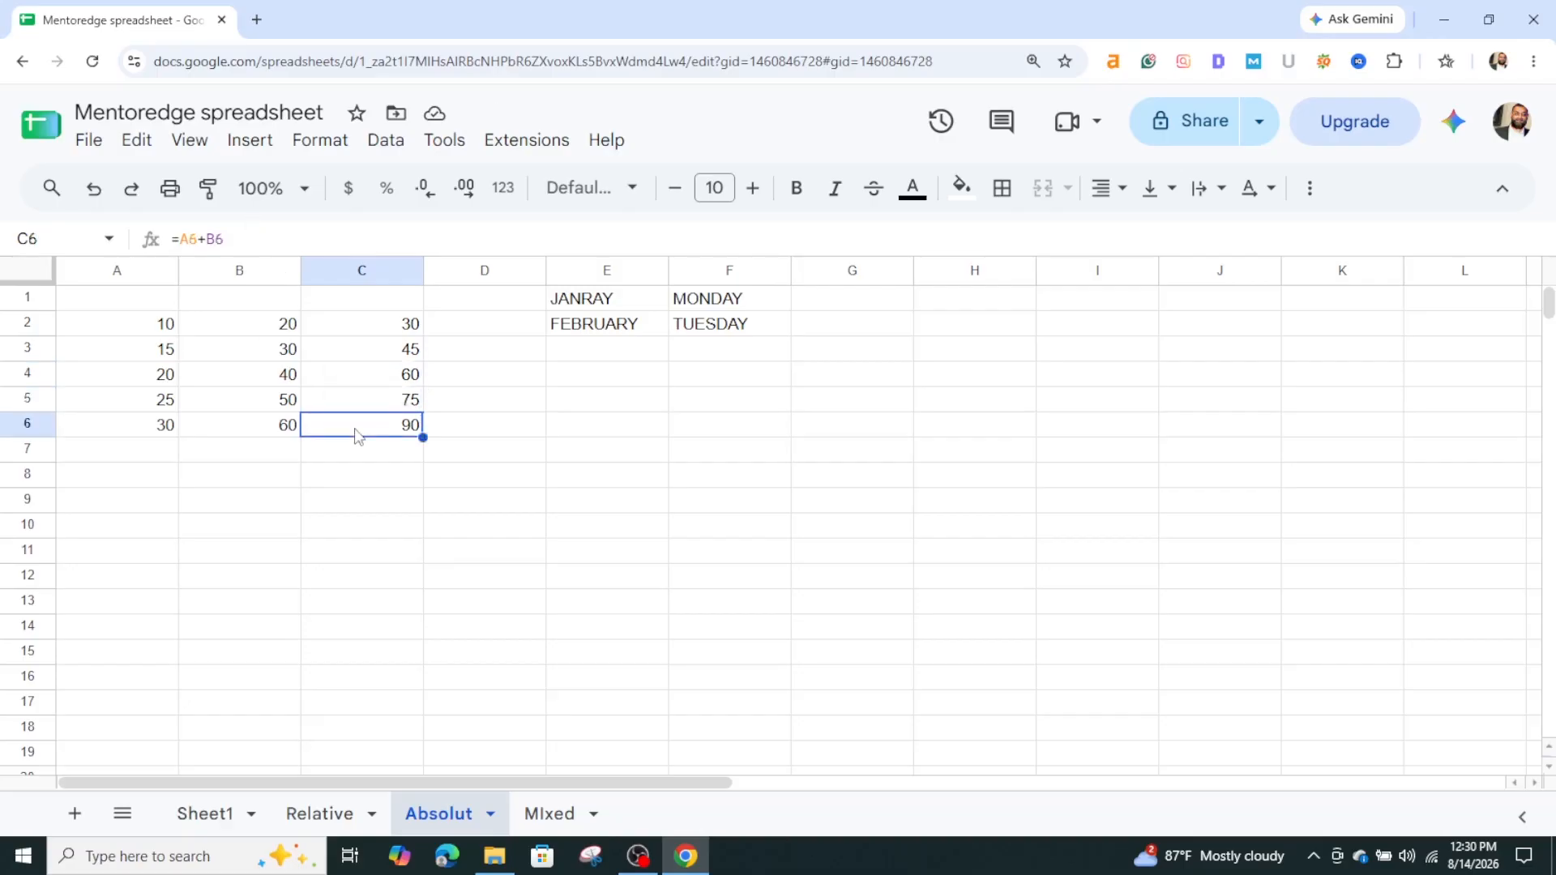
- Enter JANURAY in E2 and FEBRUARY in E3, and autofill the month series from E3 down to E10
left_click(556, 324)
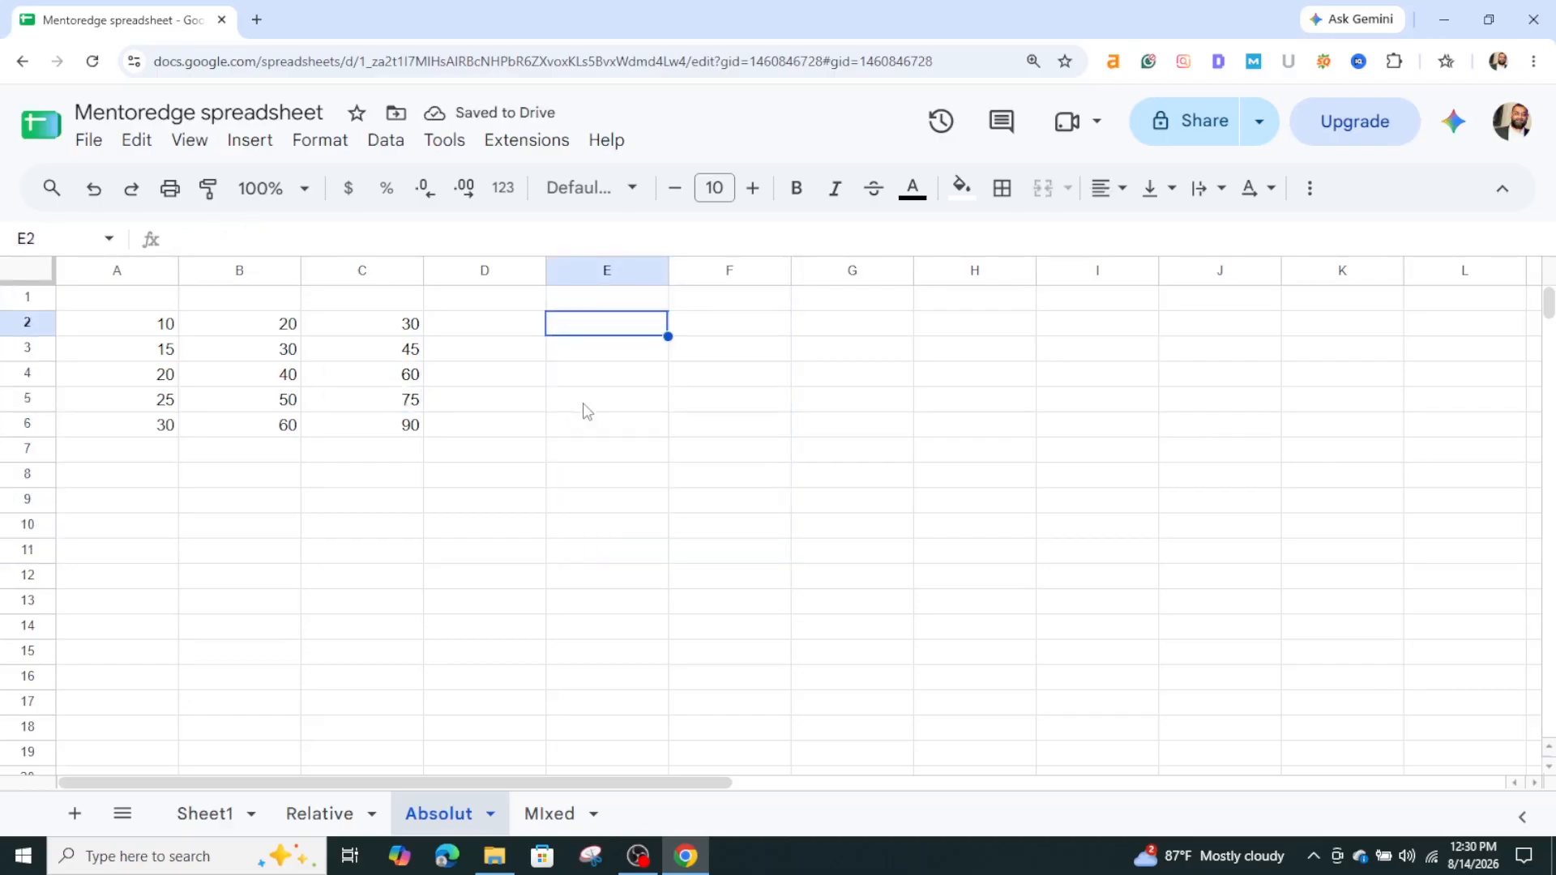
type("jAN")
key("BackSpace")
key("BackSpace")
key("BackSpace")
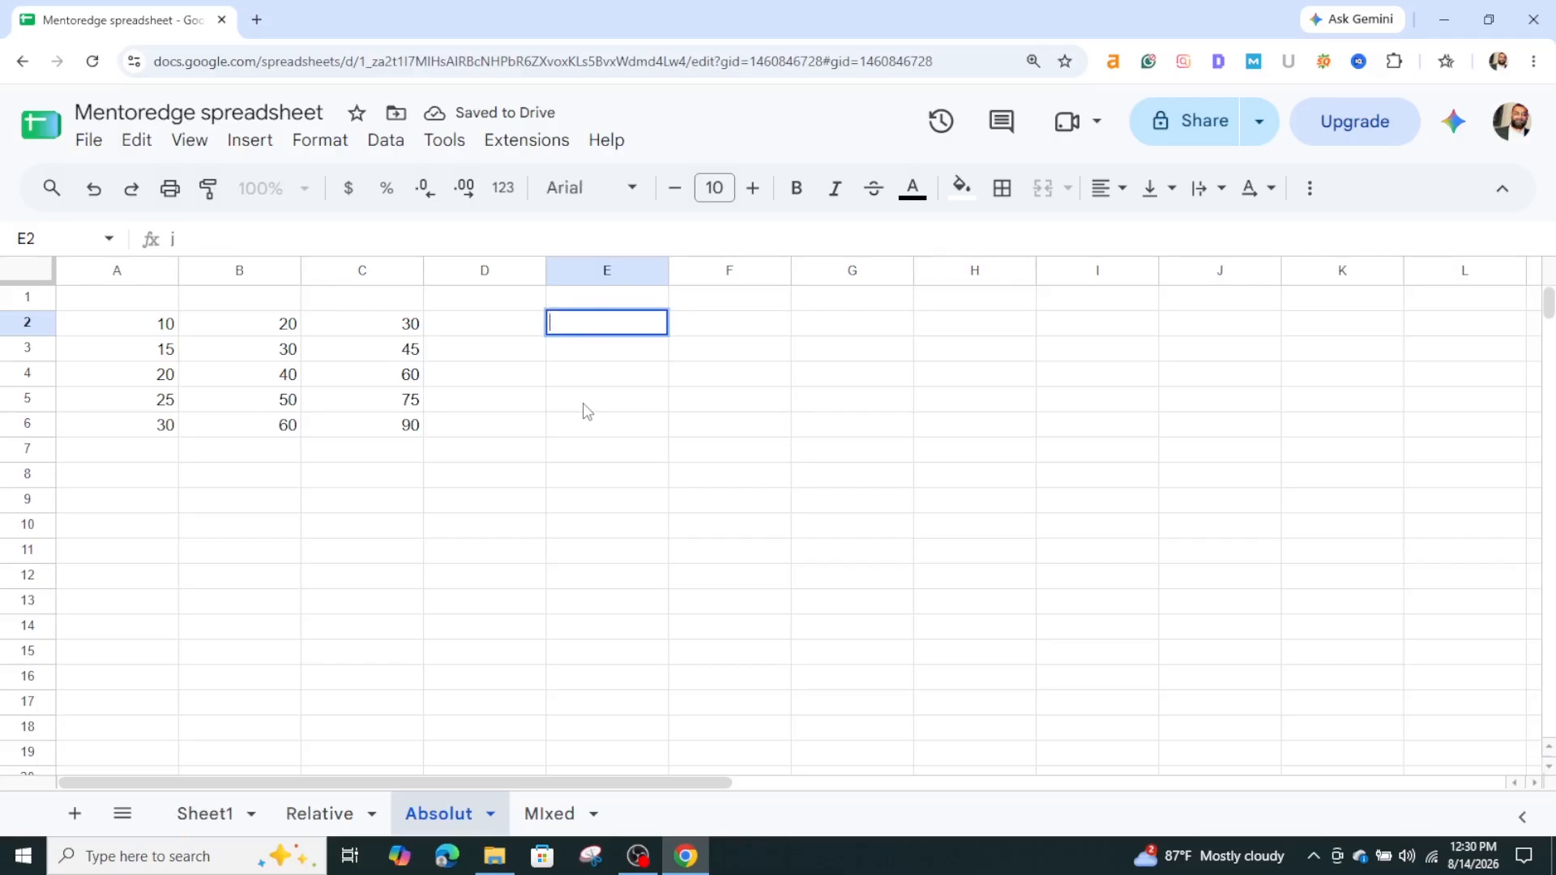
type("JANU")
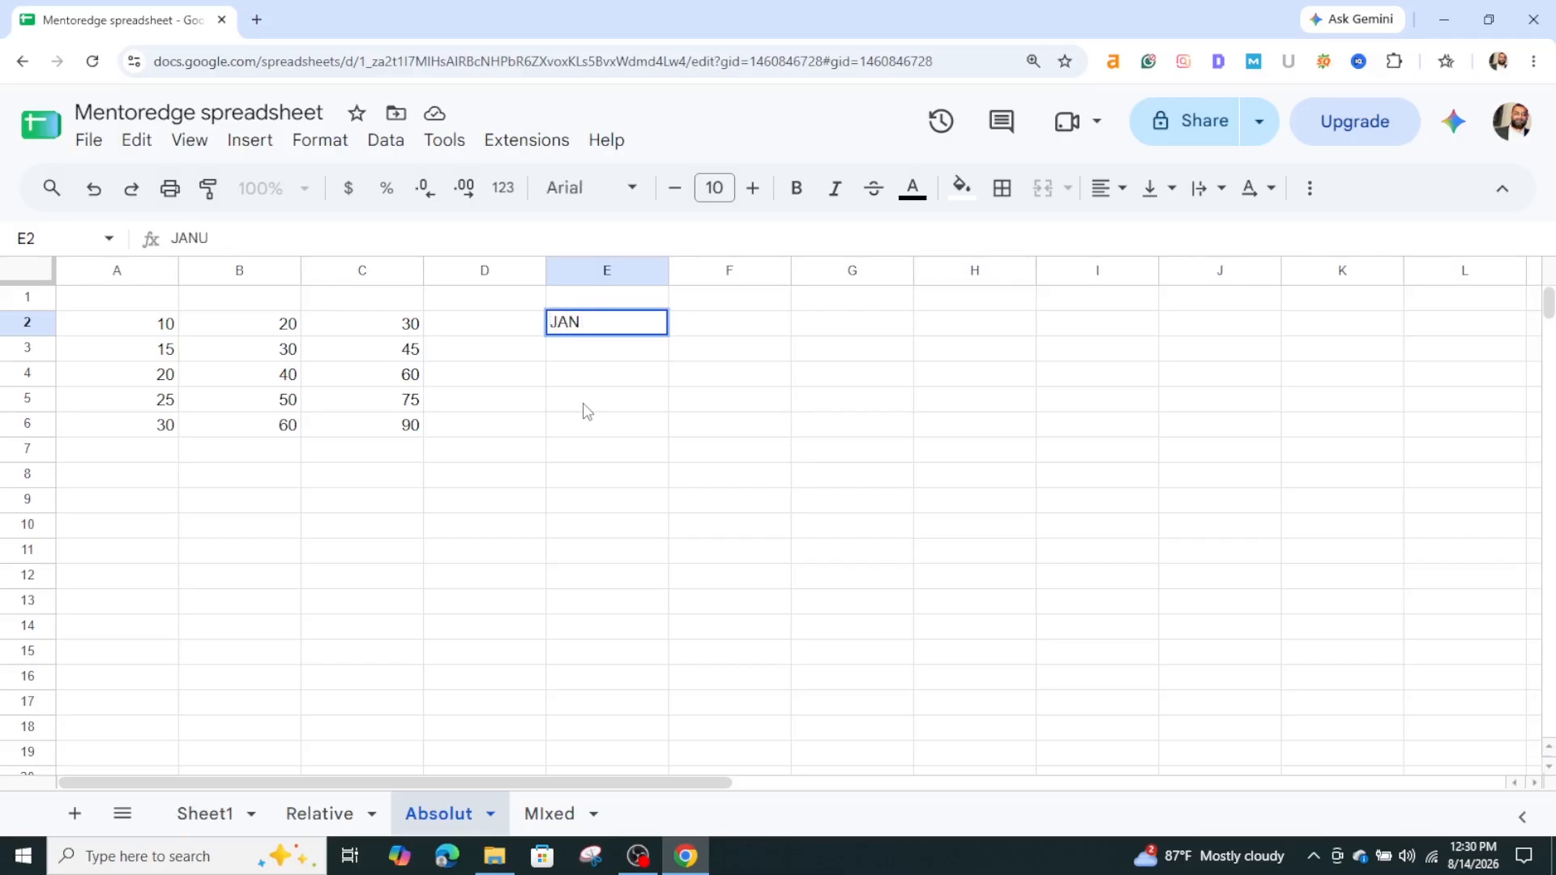
type("URAY")
key("Return")
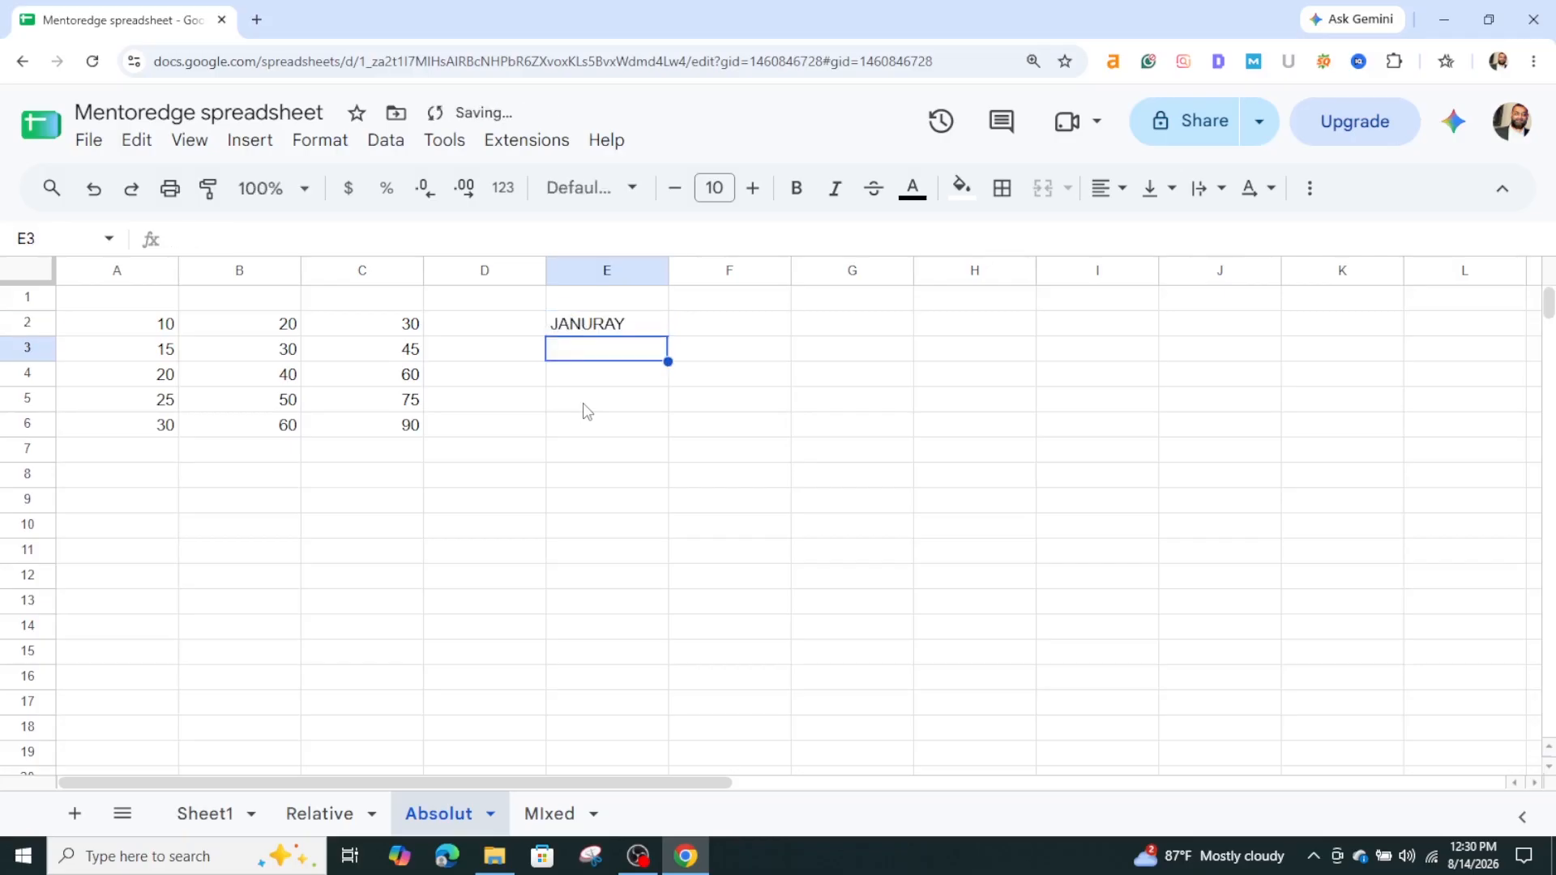
type("FEBRUARY")
key("Return")
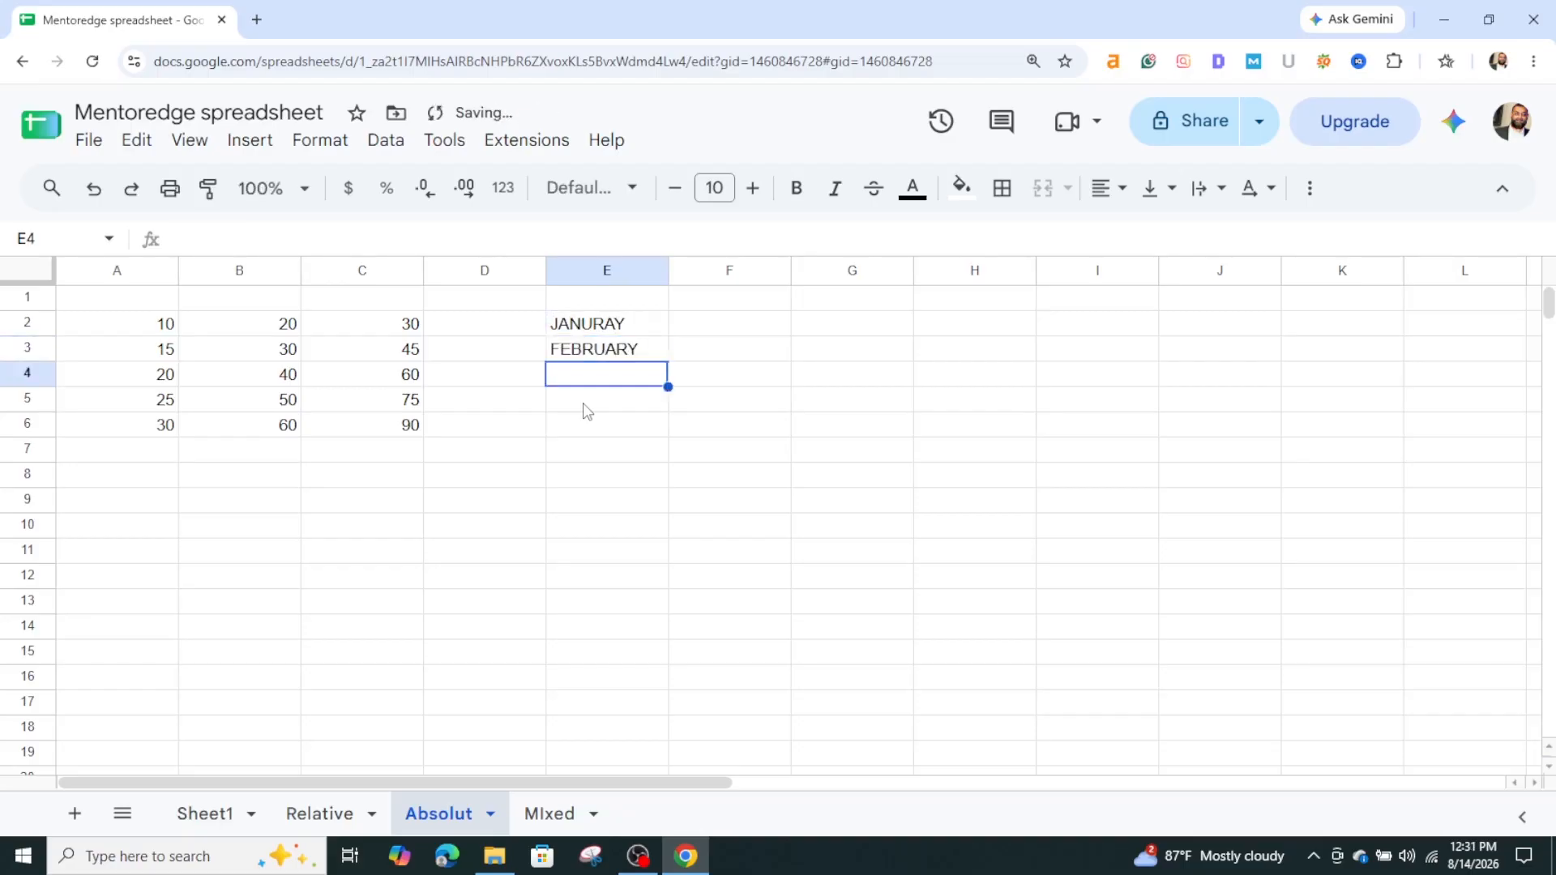
left_click(657, 354)
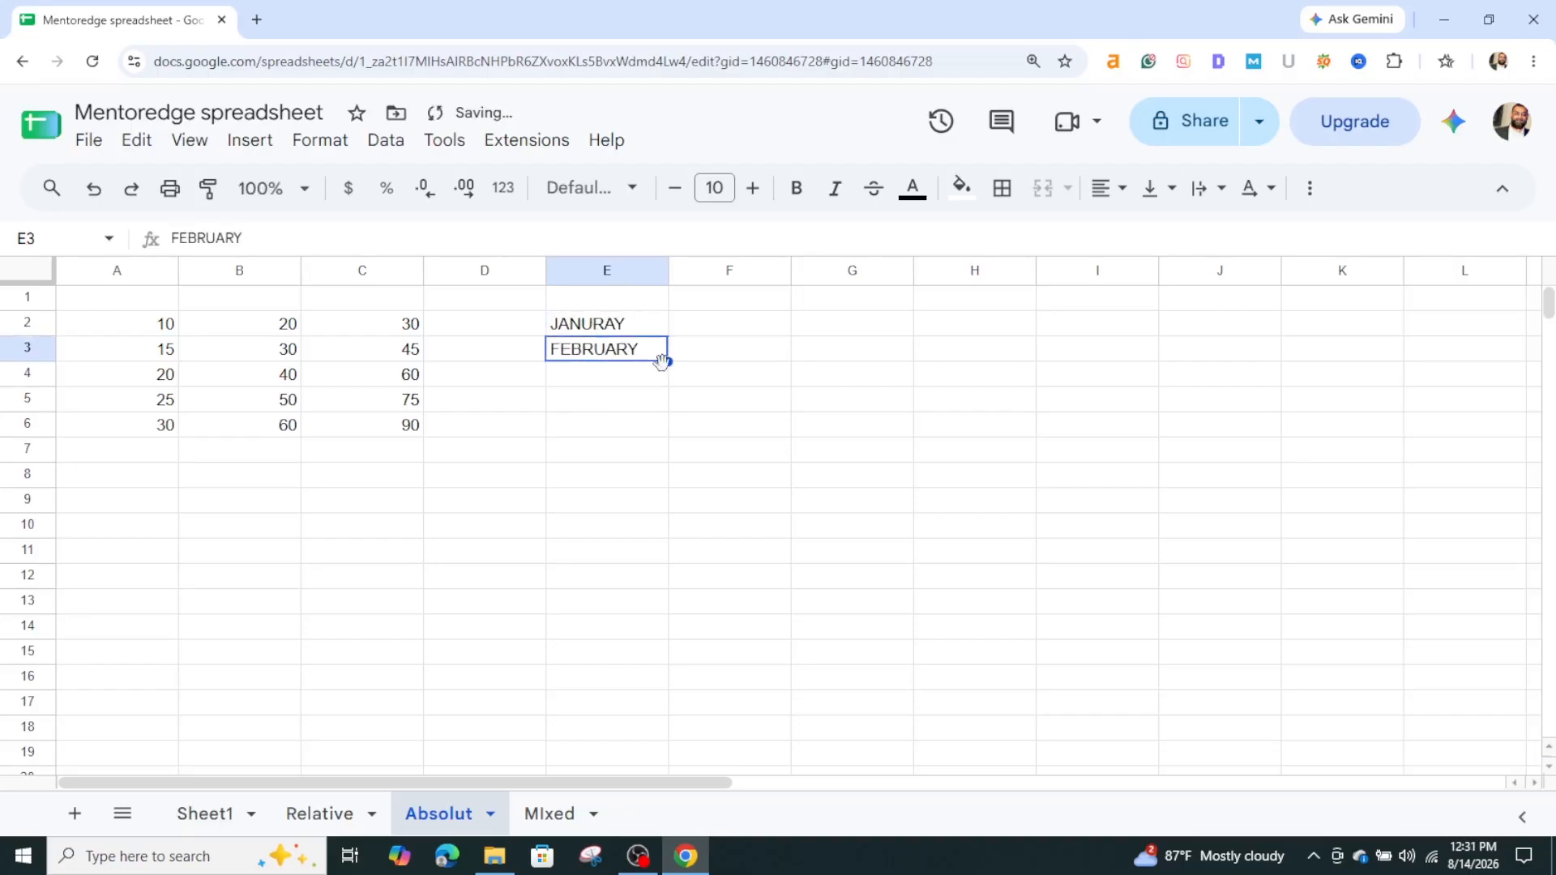
left_click_drag(669, 366, 652, 528)
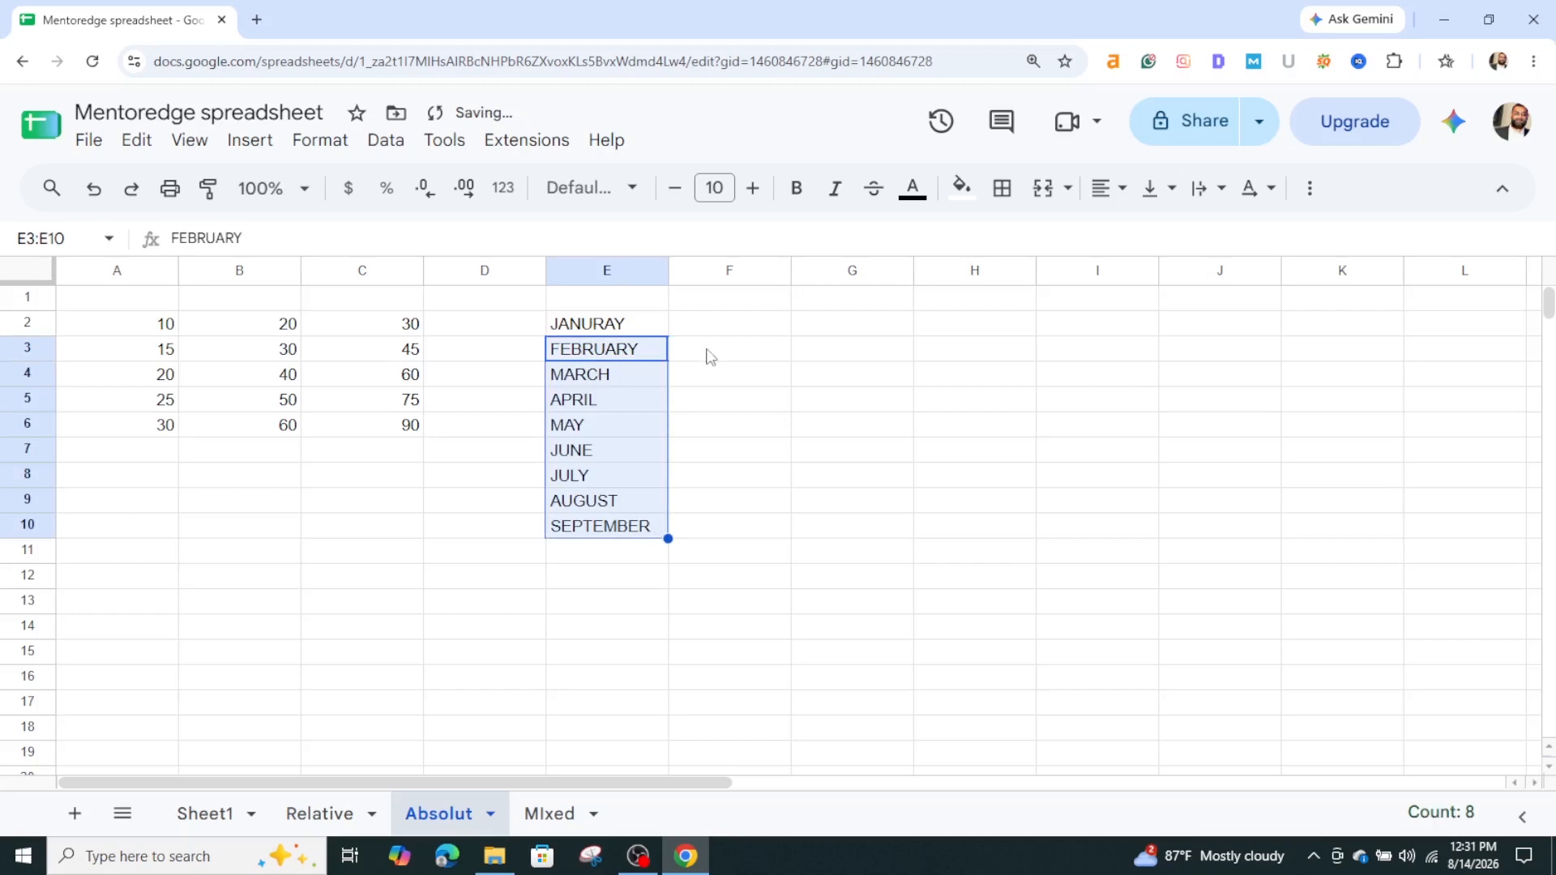
left_click(726, 333)
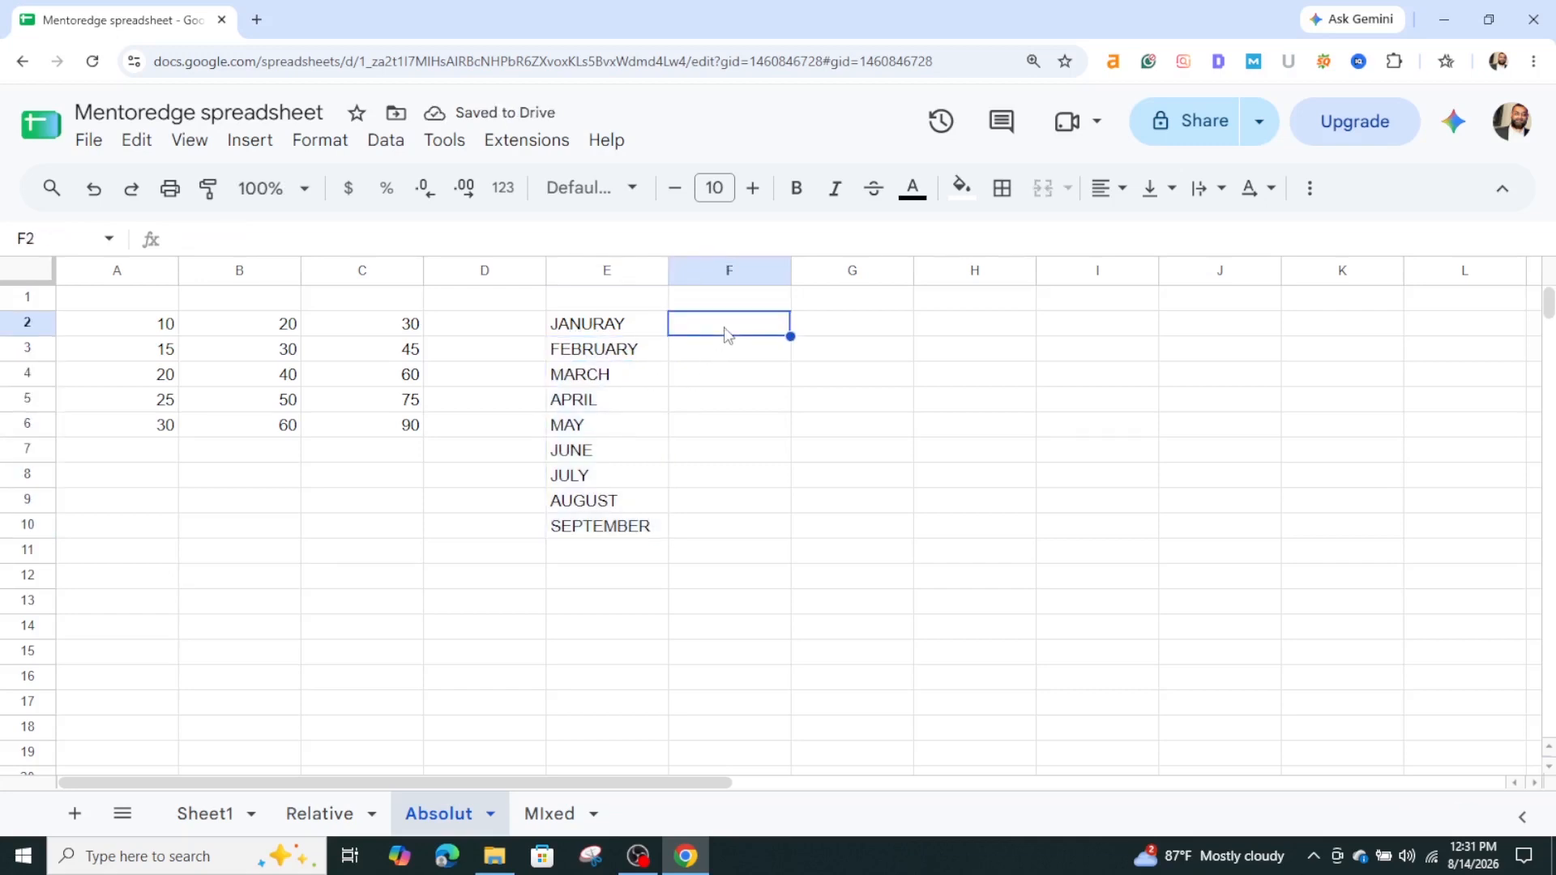
type("=CON")
key("BackSpace")
key("BackSpace")
key("BackSpace")
key("BackSpace")
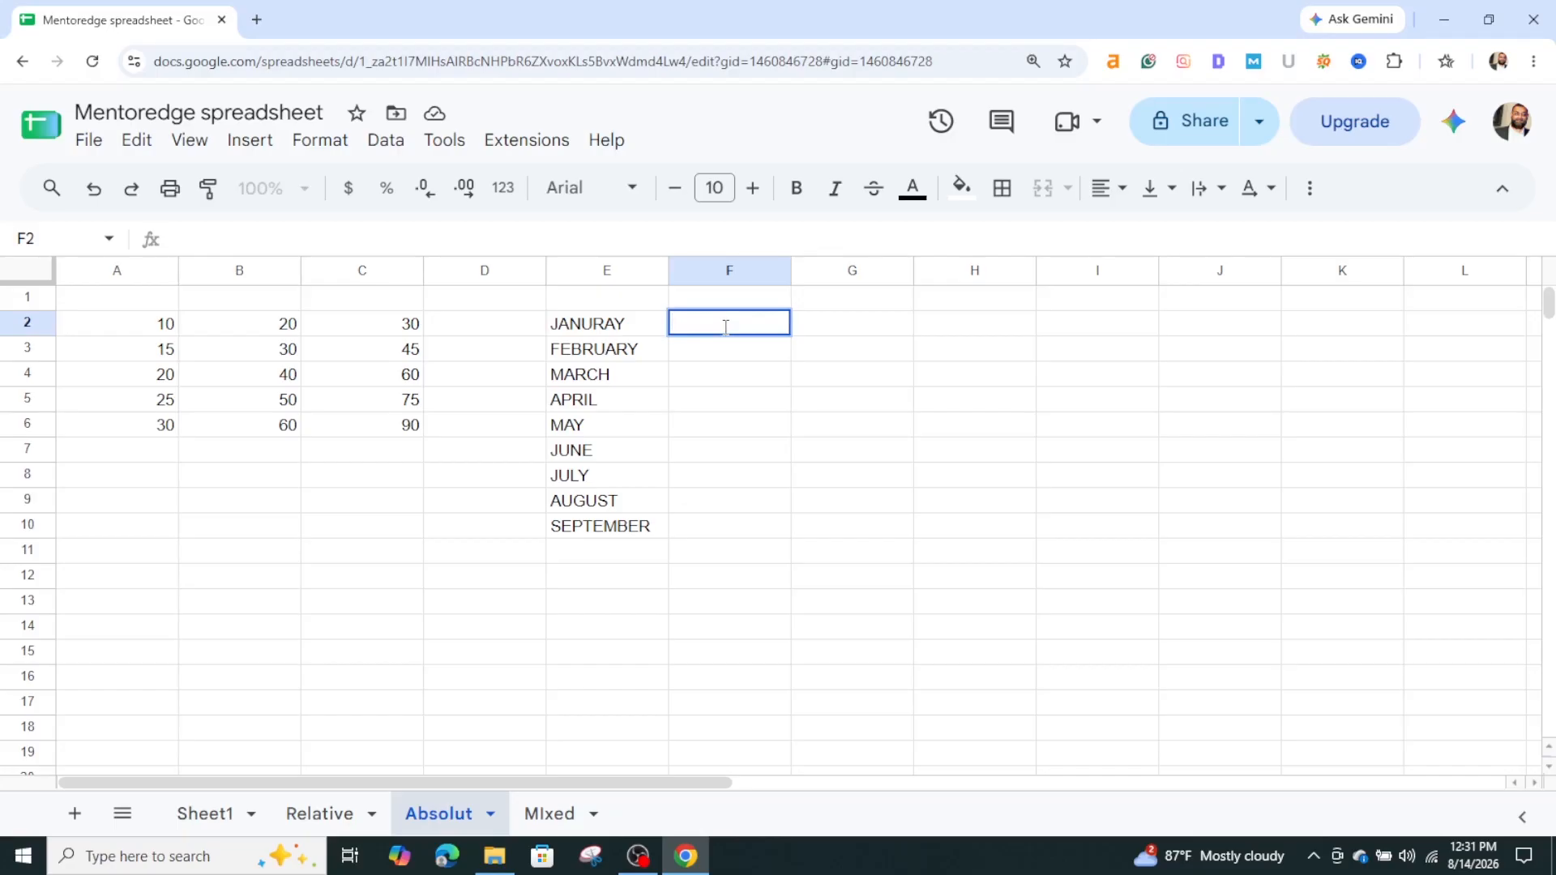
- Enter MONDAY in F2 and TUESDAY in F3, and autofill the weekday series from F3 down to F10
type("MONDAY")
key("Return")
type("TUESDAY")
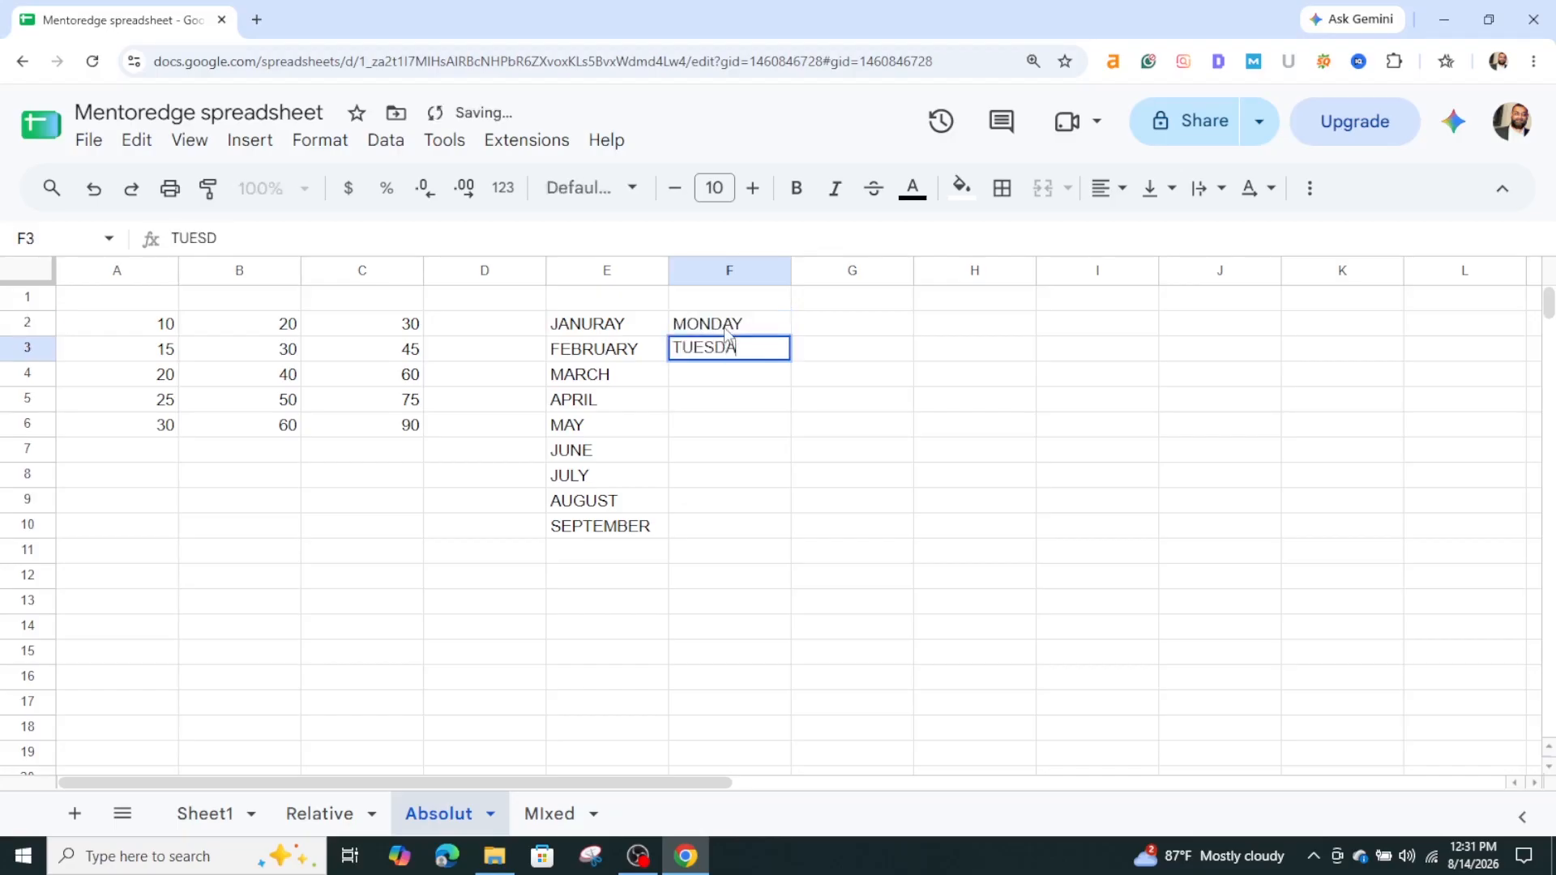
key("Return")
left_click(776, 346)
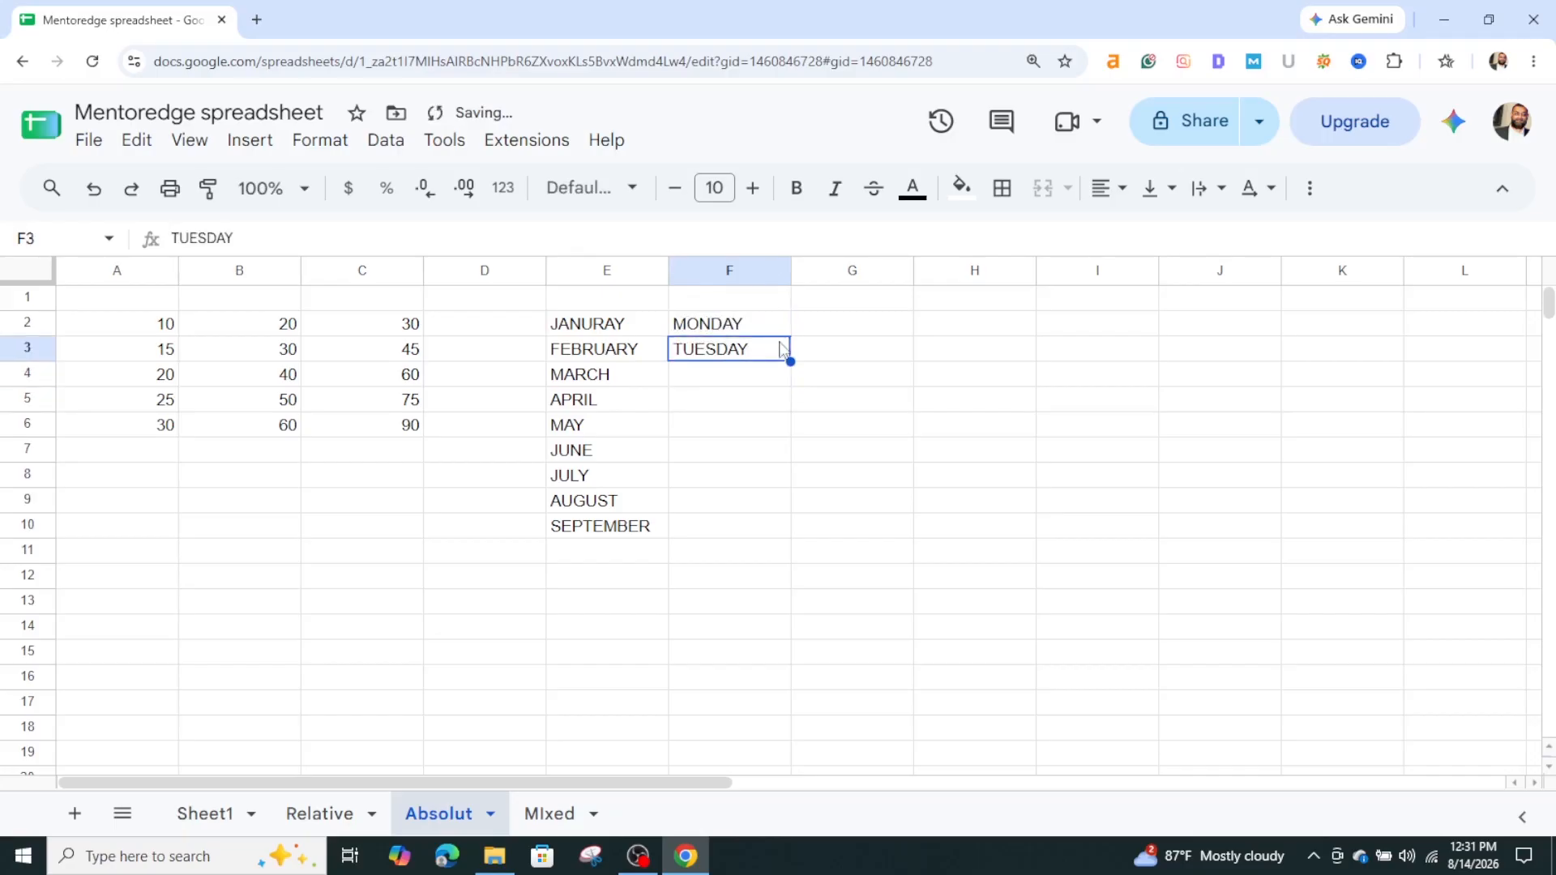
left_click_drag(790, 361, 789, 535)
left_click(866, 531)
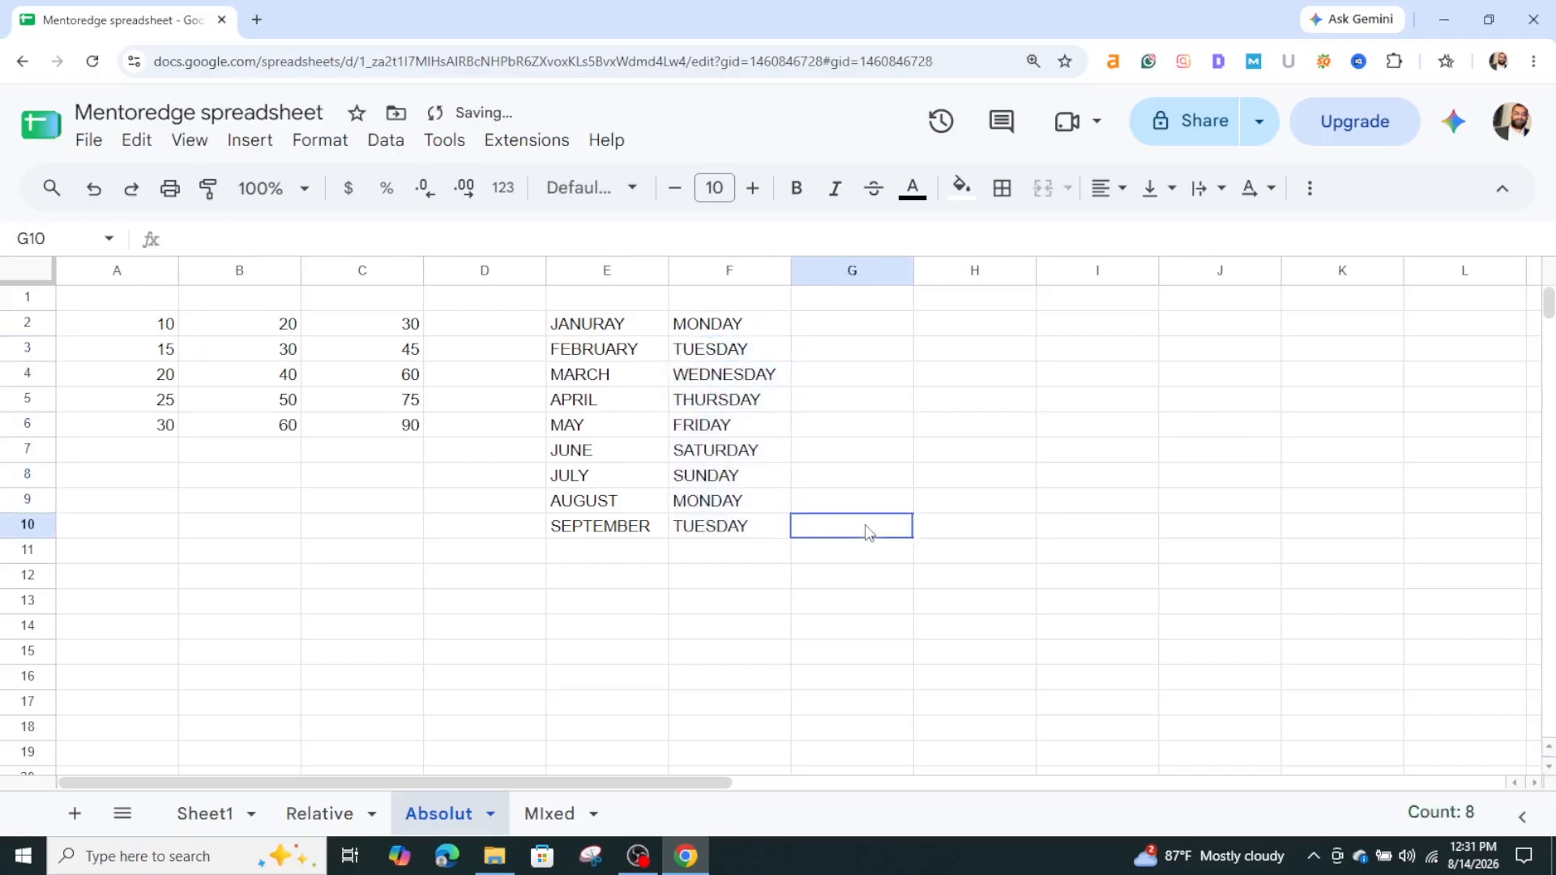